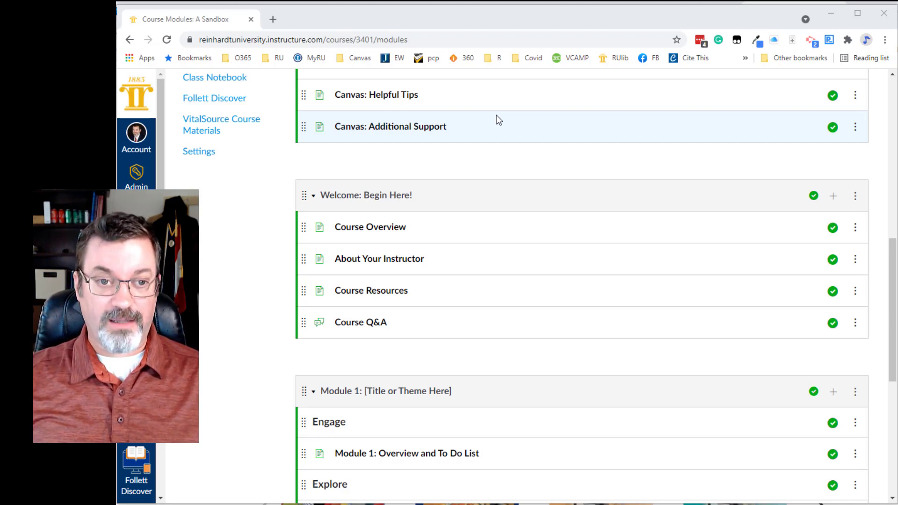
Examine the course's module list from the Instructor Module through Welcome: Begin Here!, checking how the instructor module collapses and expands
scroll(461, 162, up, 5)
scroll(462, 162, up, 4)
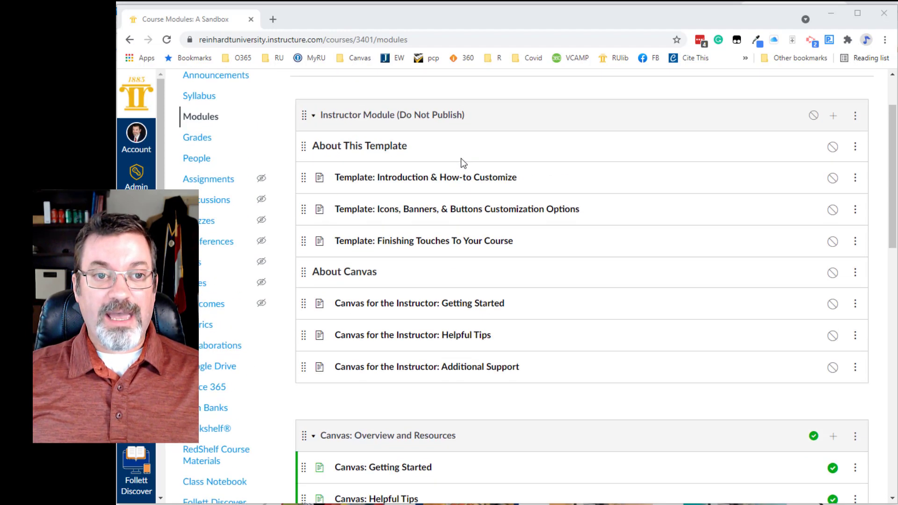
scroll(501, 155, up, 1)
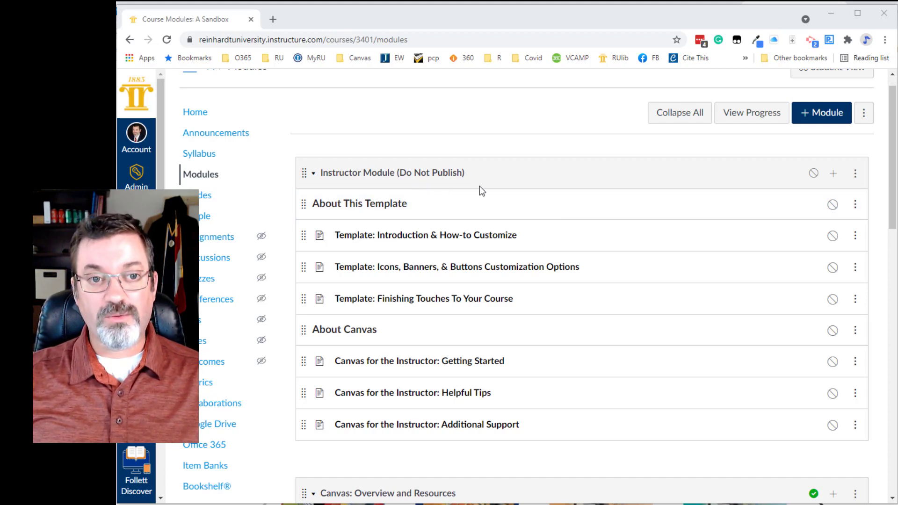
click(323, 178)
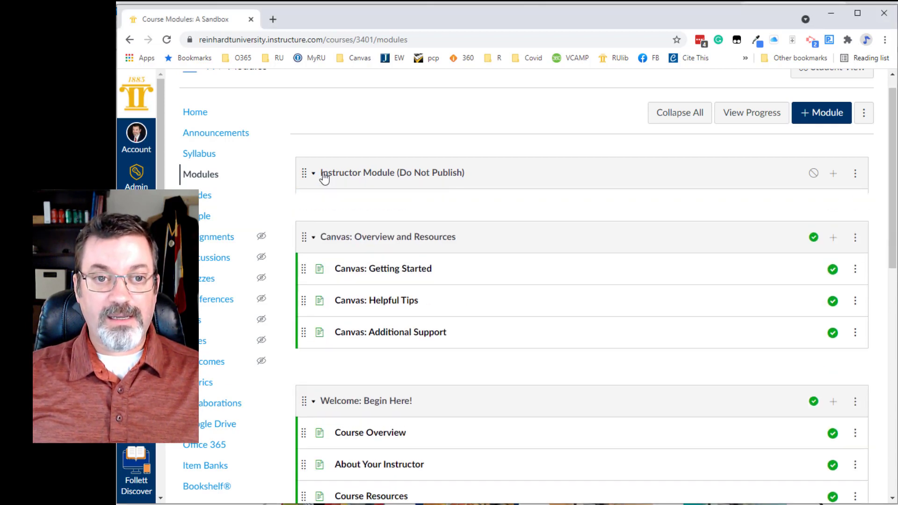
click(323, 177)
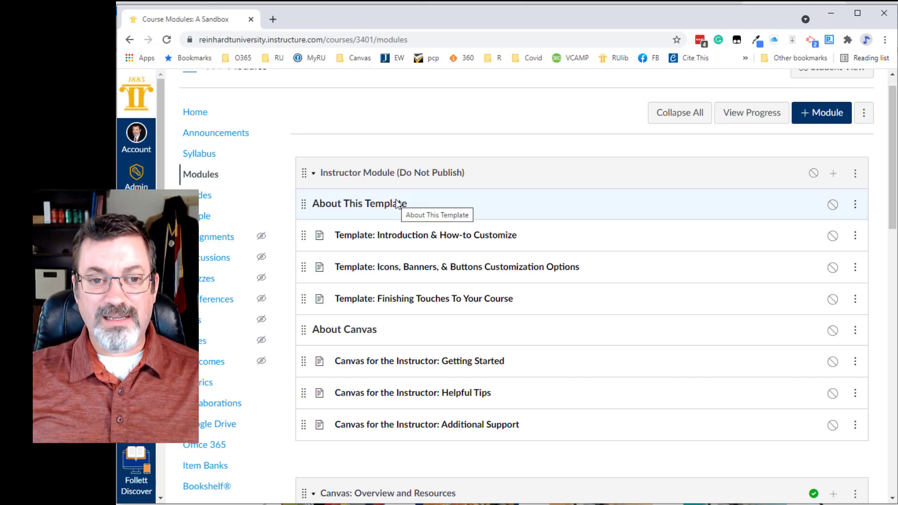
scroll(397, 202, down, 3)
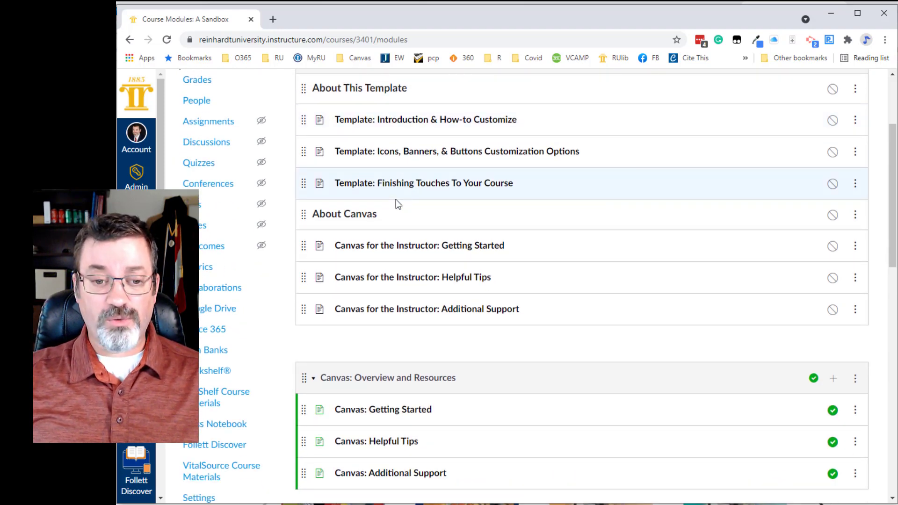
scroll(396, 200, down, 5)
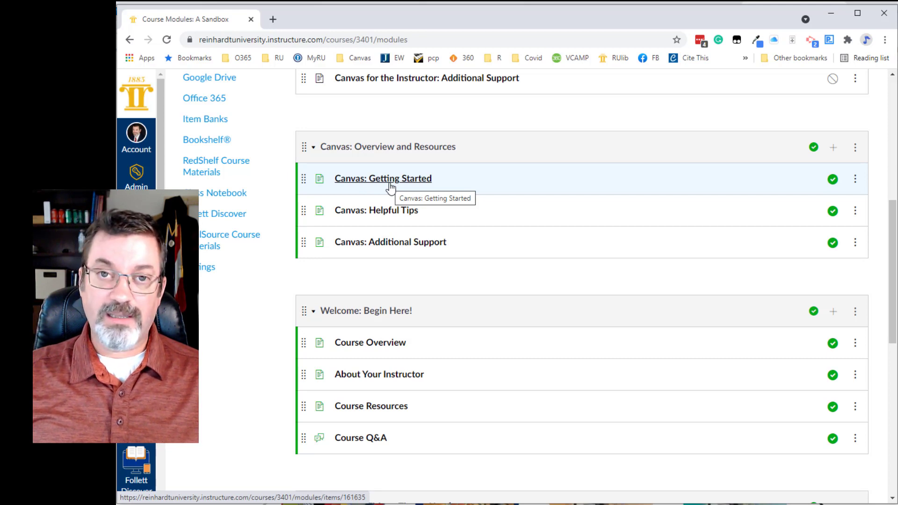
scroll(393, 184, down, 4)
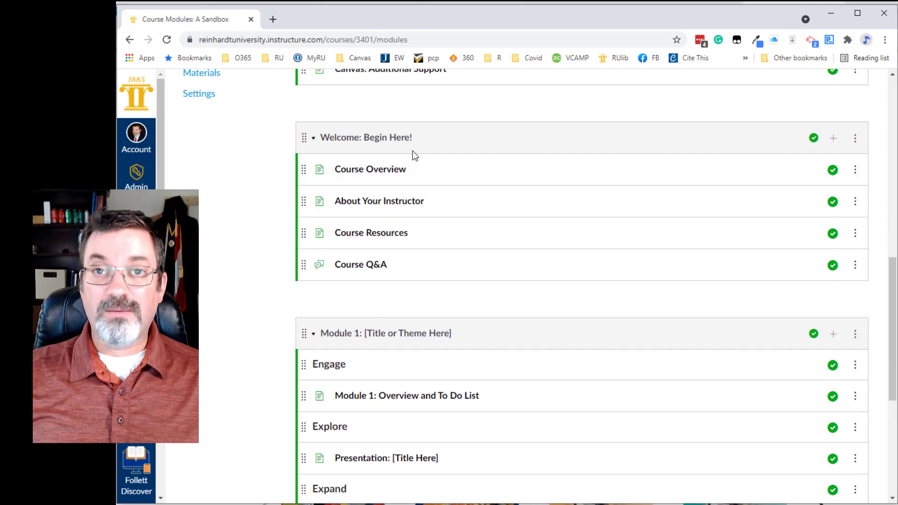
Open the Course Overview page in a new tab for editing and select the [Name of Class] placeholder in its heading
middle_click(375, 171)
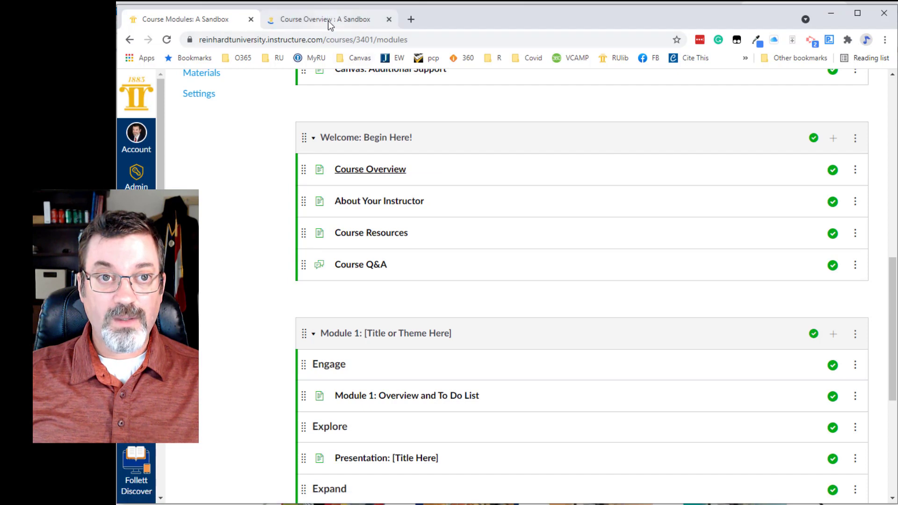
click(327, 20)
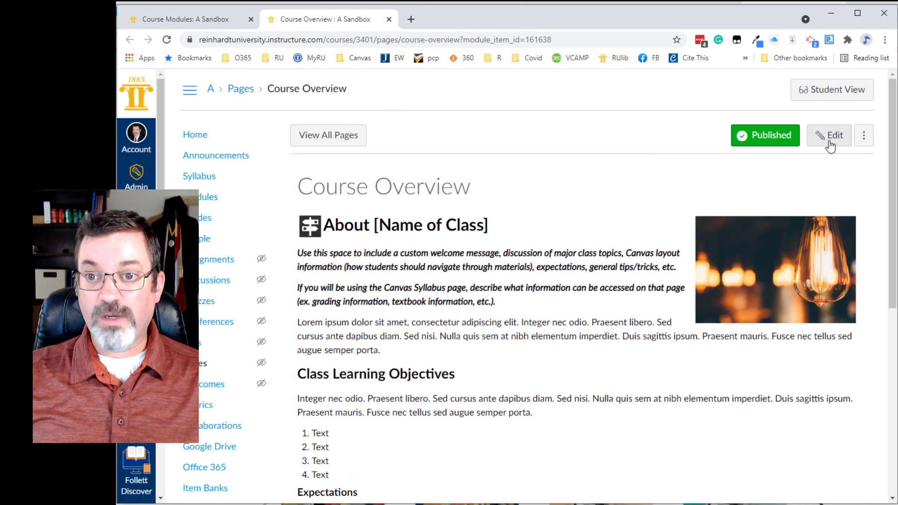
click(829, 142)
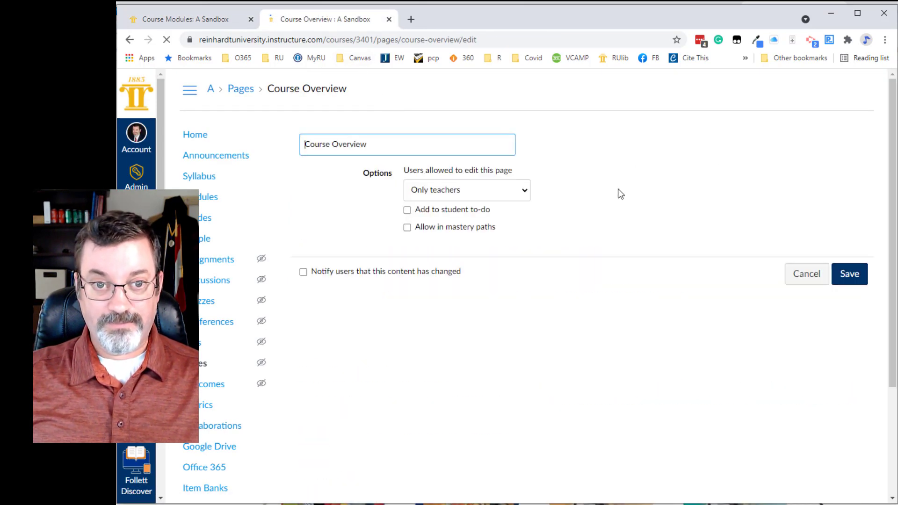
scroll(540, 232, down, 1)
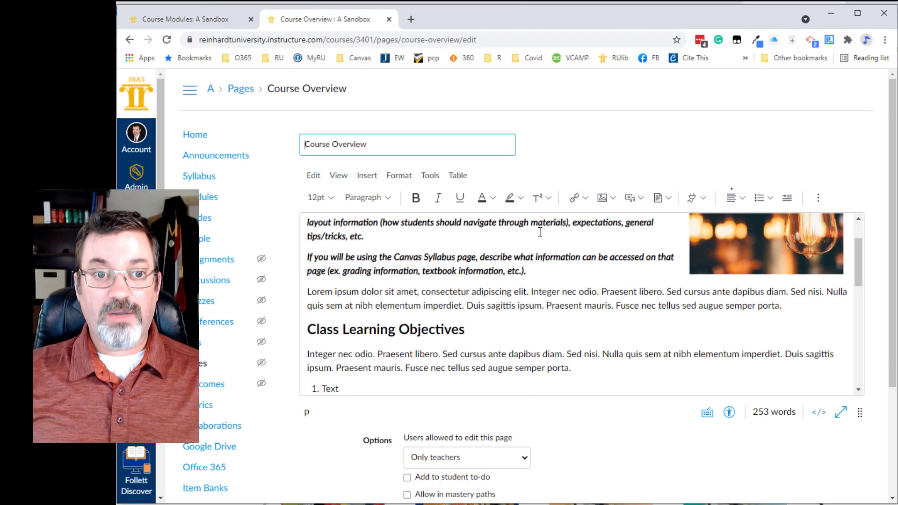
scroll(539, 231, up, 1)
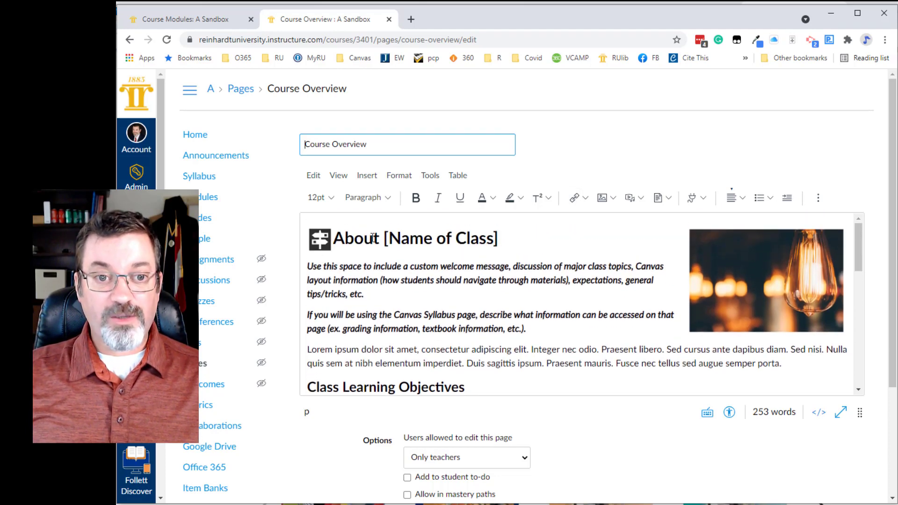
drag(384, 237, 502, 235)
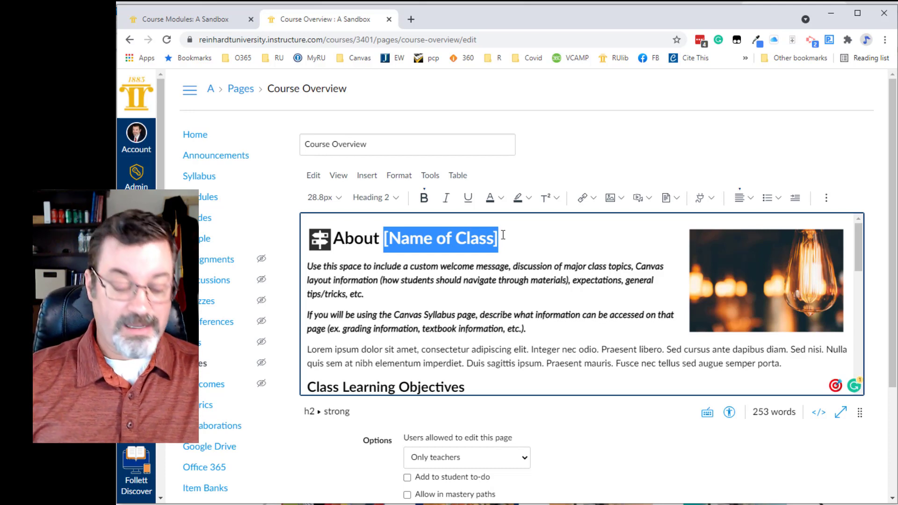
text(Module)
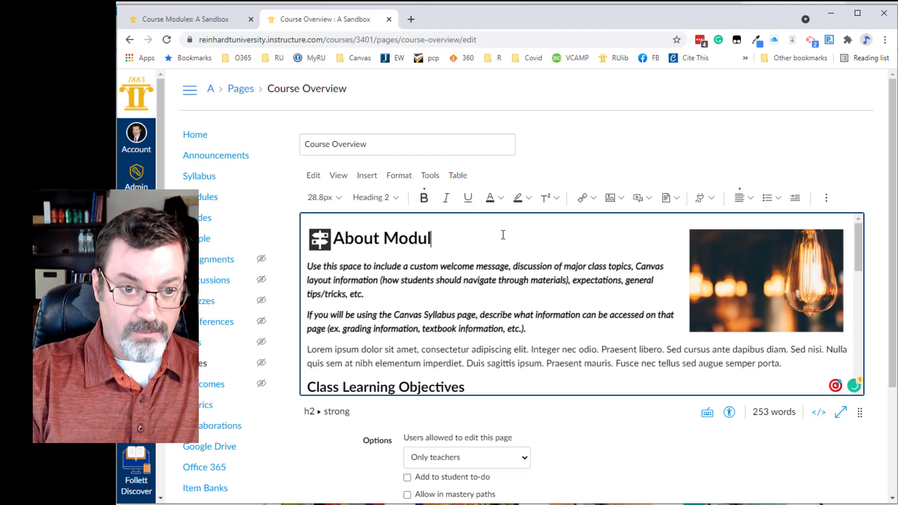
key(BackSpace)
key(BackSpace)
key(BackSpace)
key(BackSpace)
key(BackSpace)
key(BackSpace)
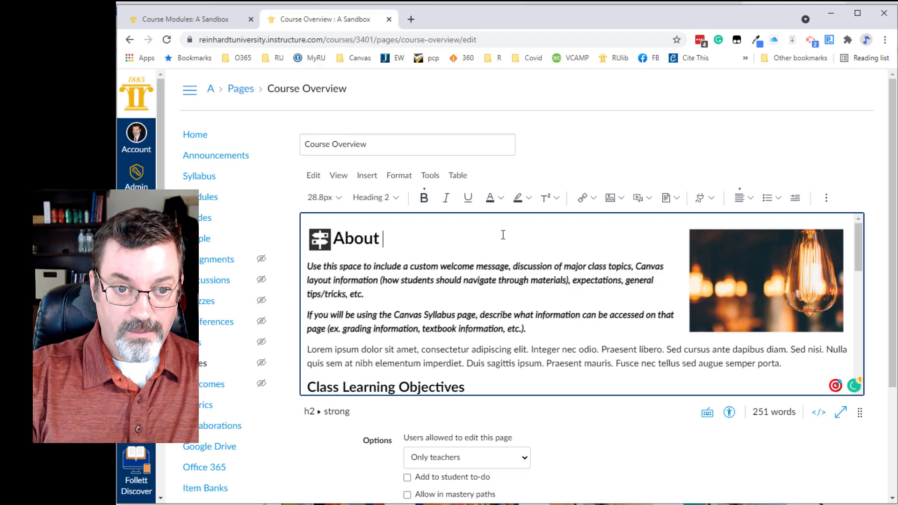
text(Chek)
key(BackSpace)
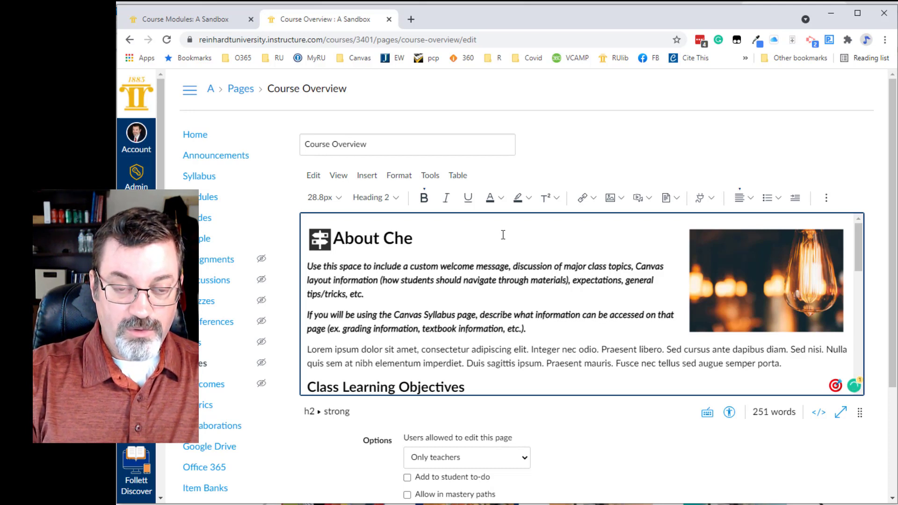
key(BackSpace)
key(BackSpace)
key(BackSpace)
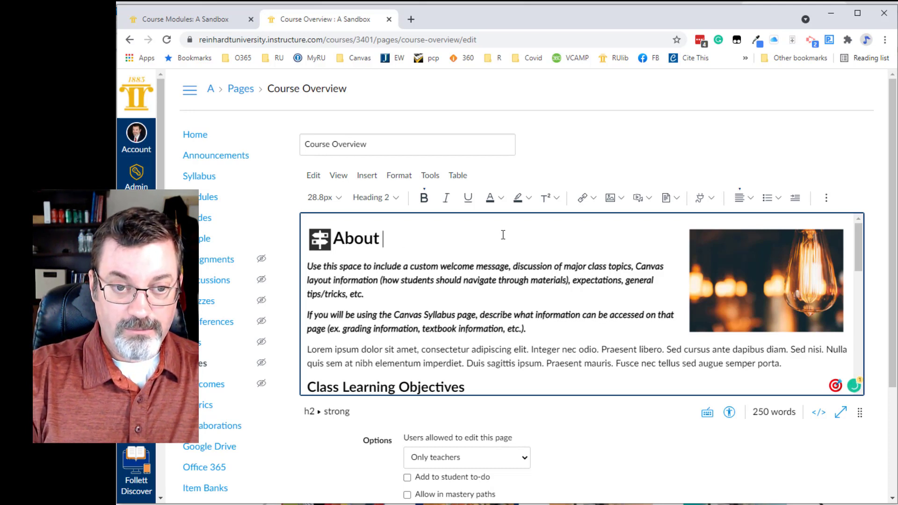
Enter "Permaculture 101" as the class name in the About heading, in place of the [Name of Class] placeholder
text(Perma)
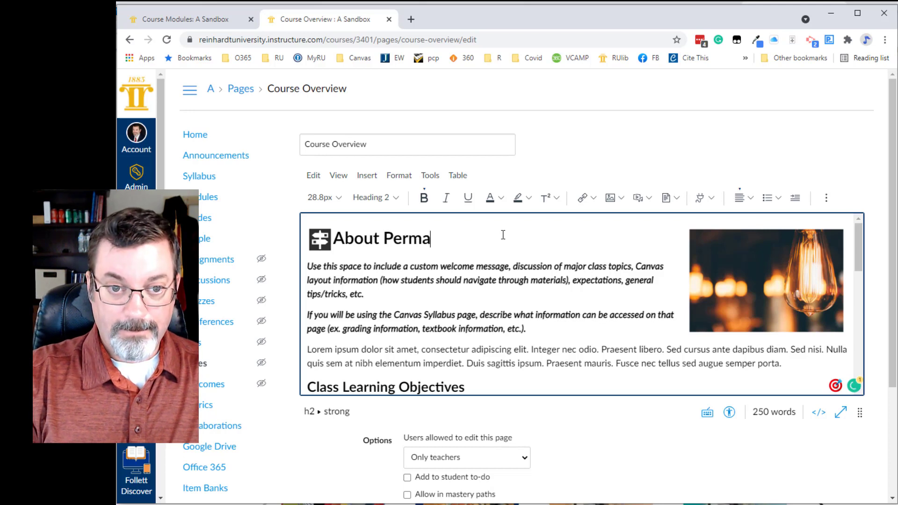
text(culture 101)
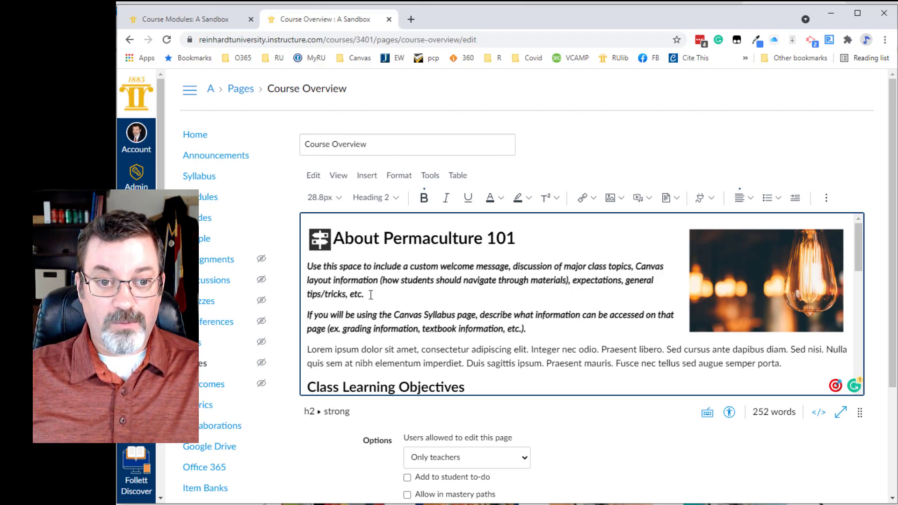
Replace the instruction paragraph beginning "Use this space" with "Welcome!" and format it as Heading 2
drag(372, 297, 322, 267)
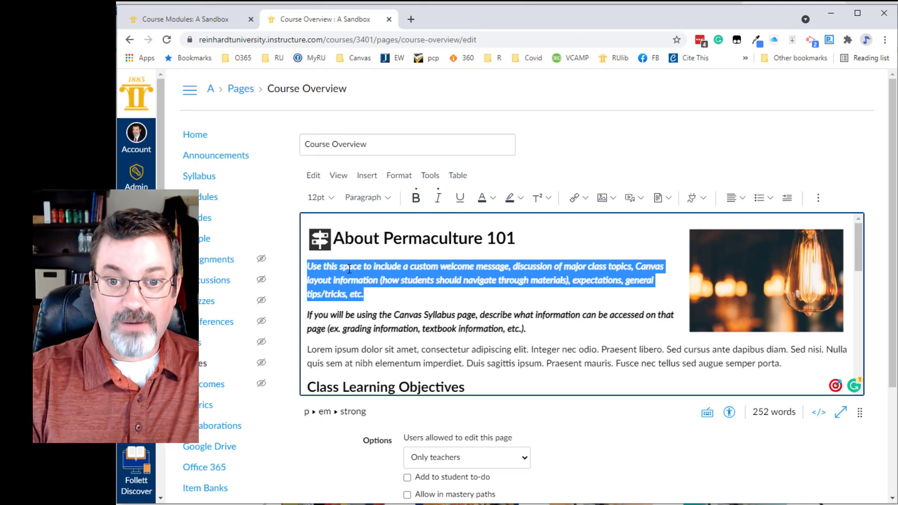
text(Welcome!)
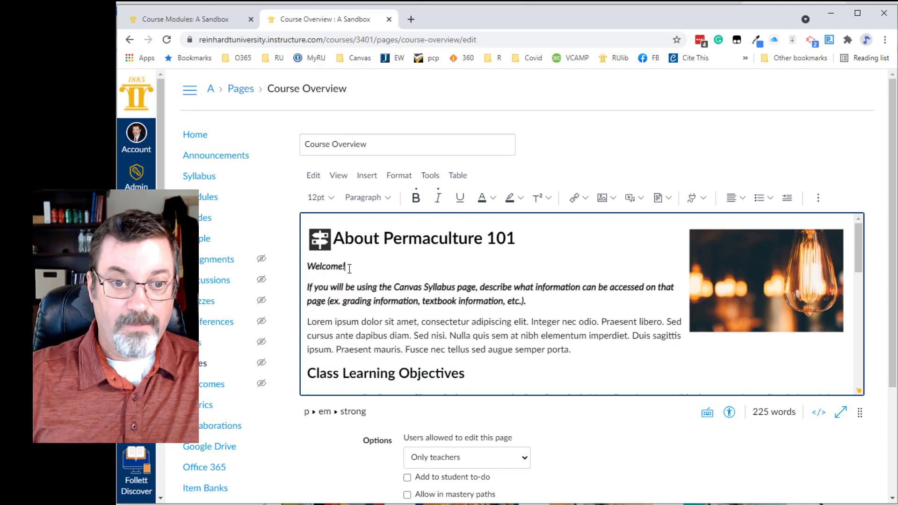
click(381, 200)
click(382, 223)
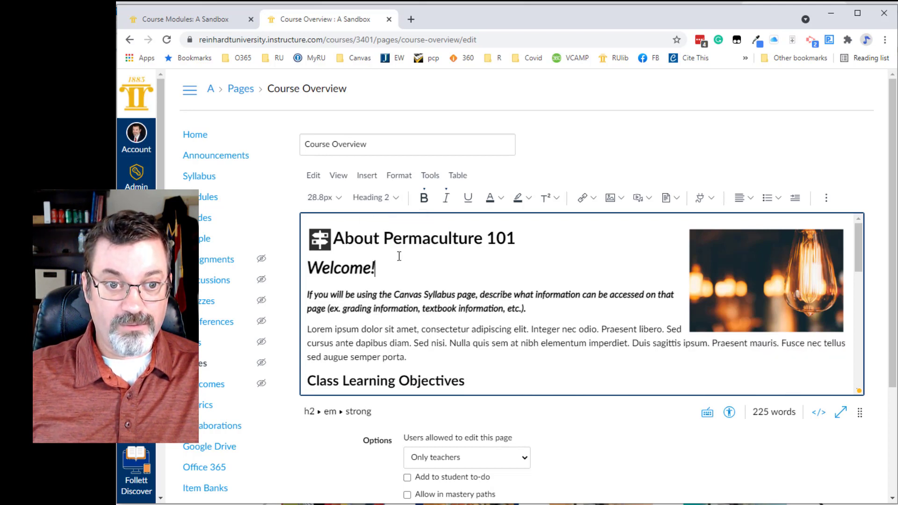
Start a new paragraph below the Welcome! heading with "I'm so excited to present this course."
key(Return)
text(I)
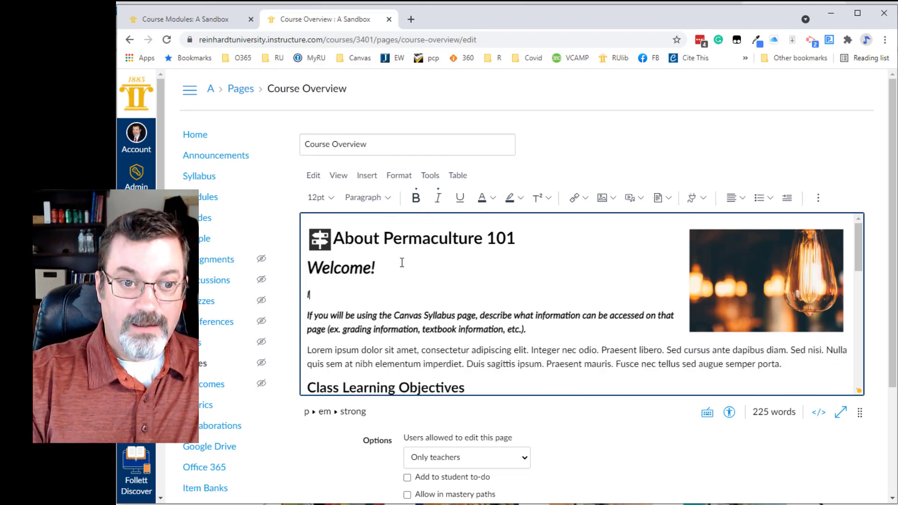
text('m so ex)
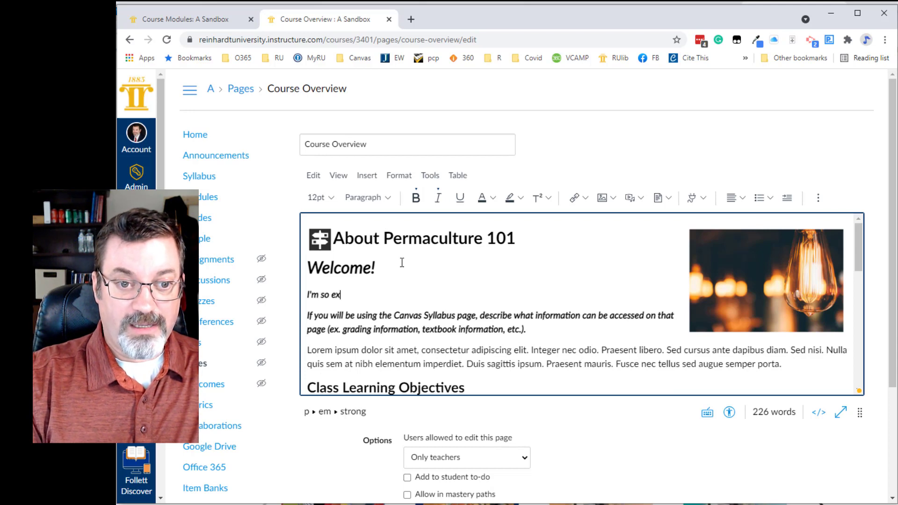
text(cited to )
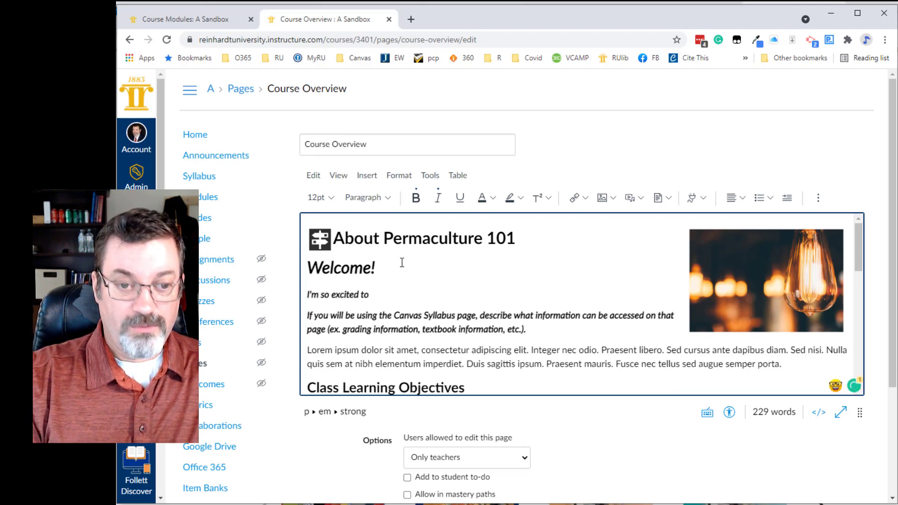
text(prese)
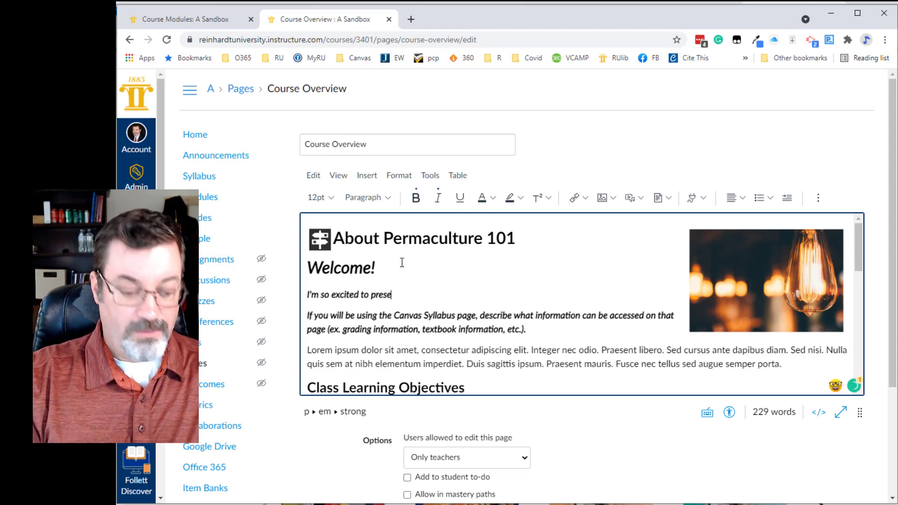
text(nt this course.)
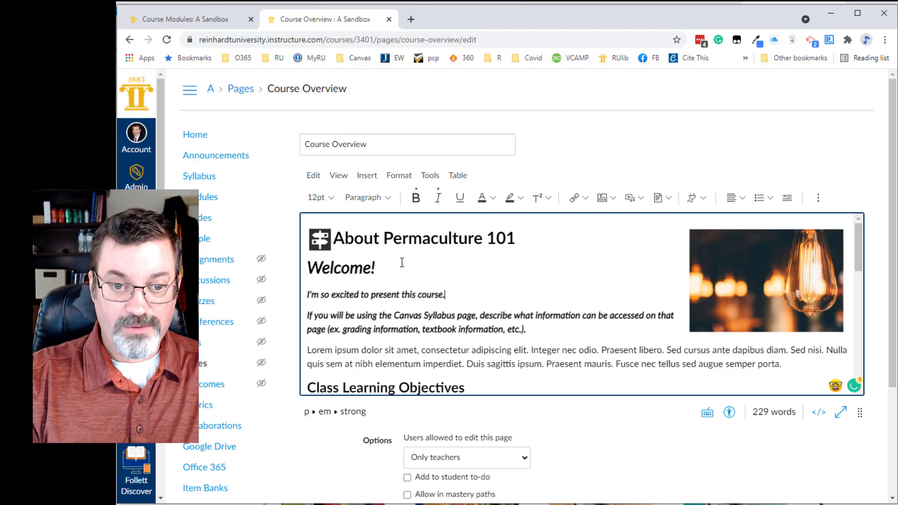
Continue the welcome paragraph with "We are going to learn what Permaculture is, and get our feet a little wet with some design project."
text(  We are going to)
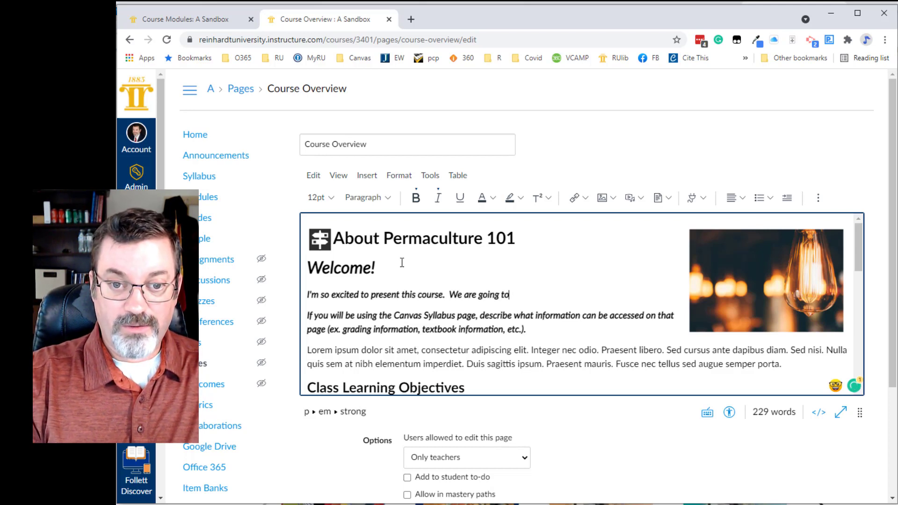
text( learn what )
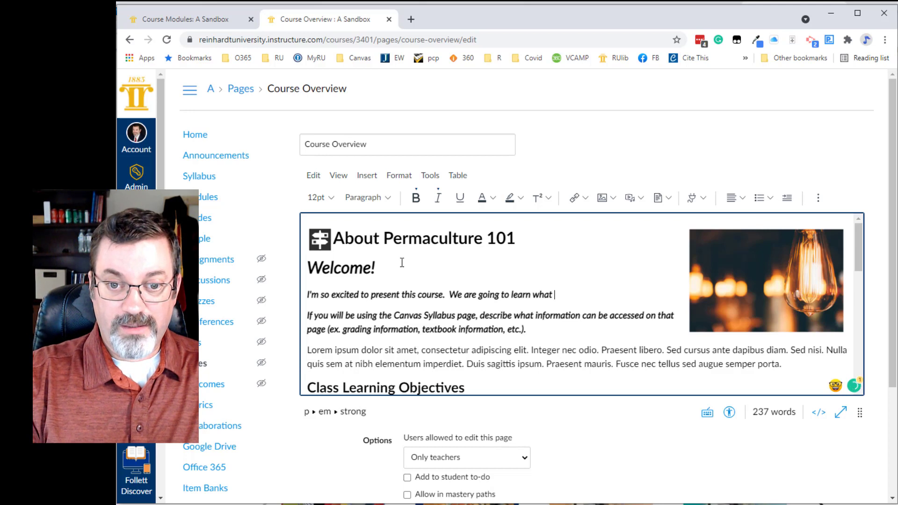
text(Permaculty)
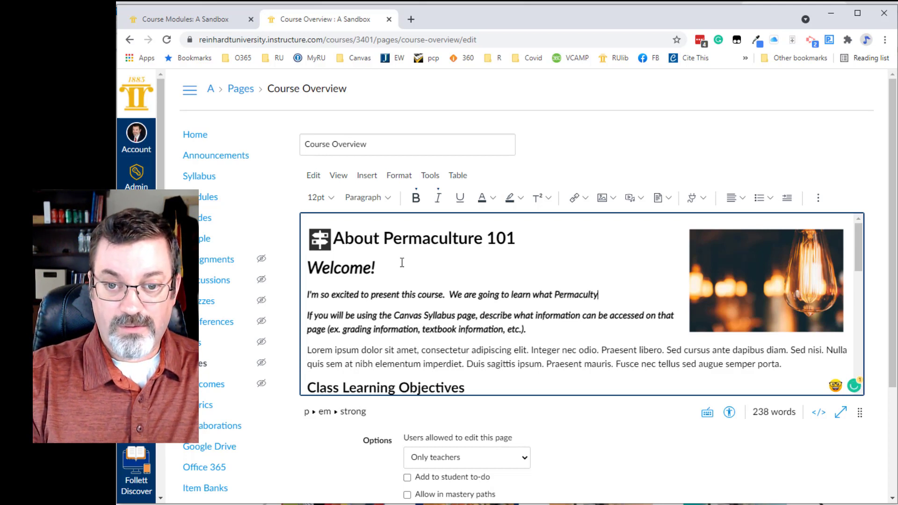
key(BackSpace)
text(ure is, an)
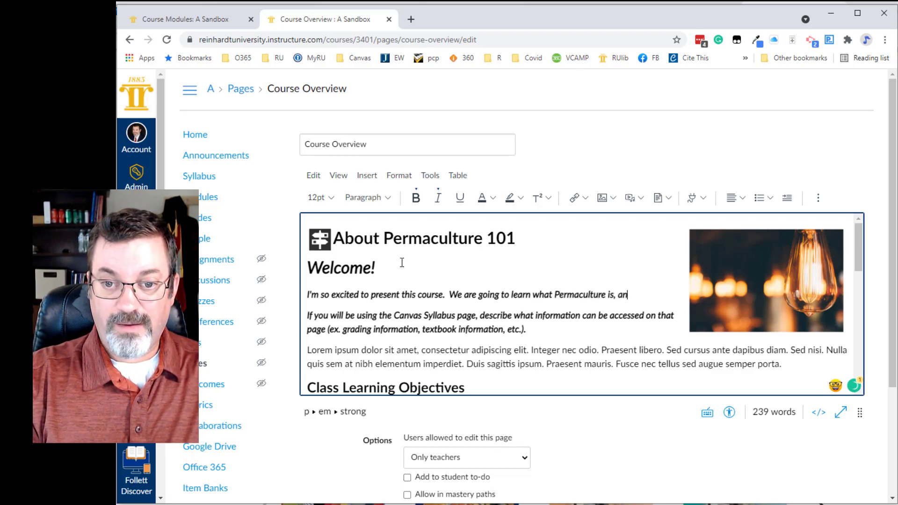
text(d get our feet )
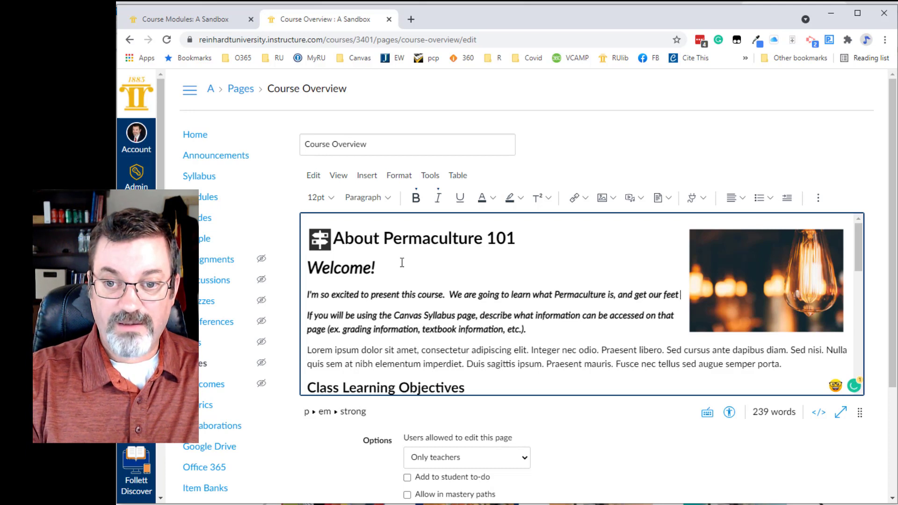
text(a little wet with)
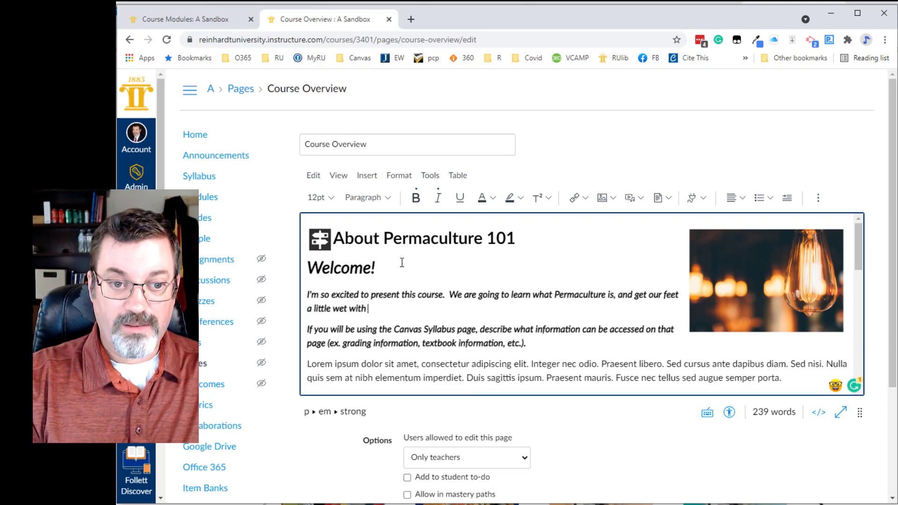
text( some design )
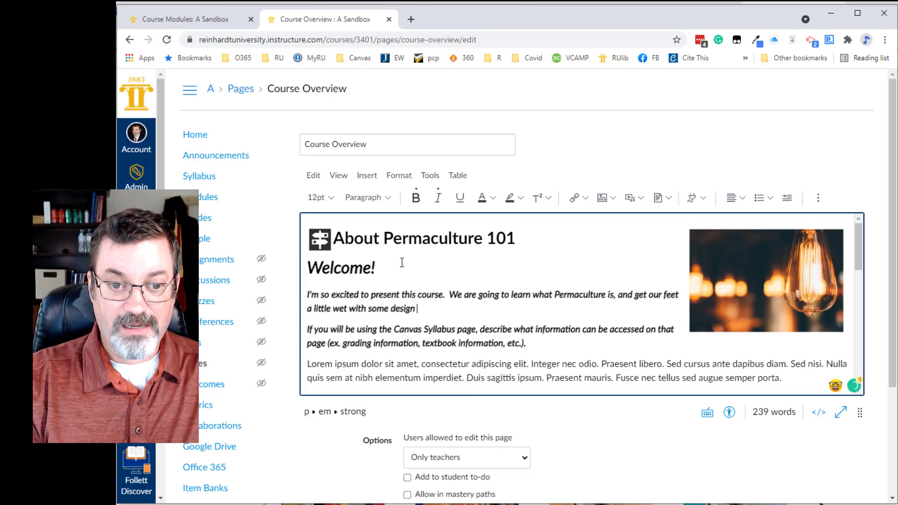
text(project.)
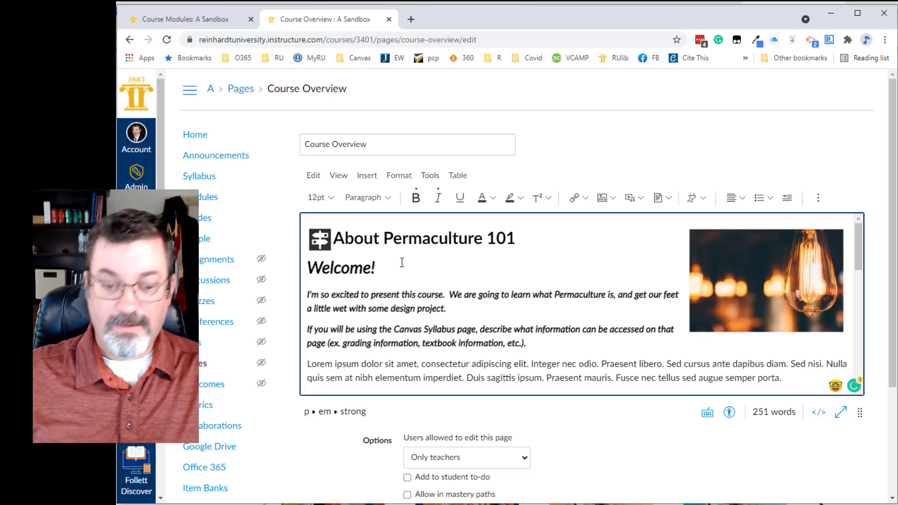
Change "project" to "projects" at the end of the welcome paragraph and clear that paragraph's bold and italic formatting
key(Left)
text(s)
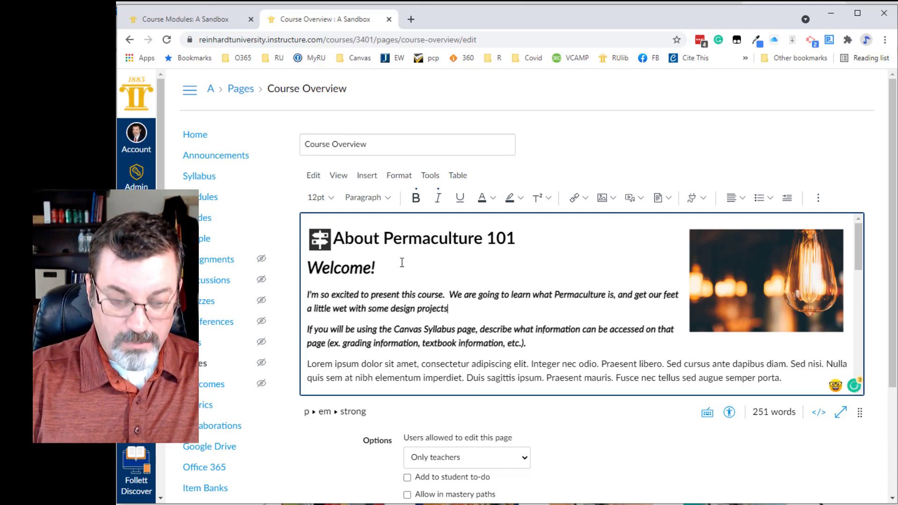
key(Right)
drag(450, 310, 305, 296)
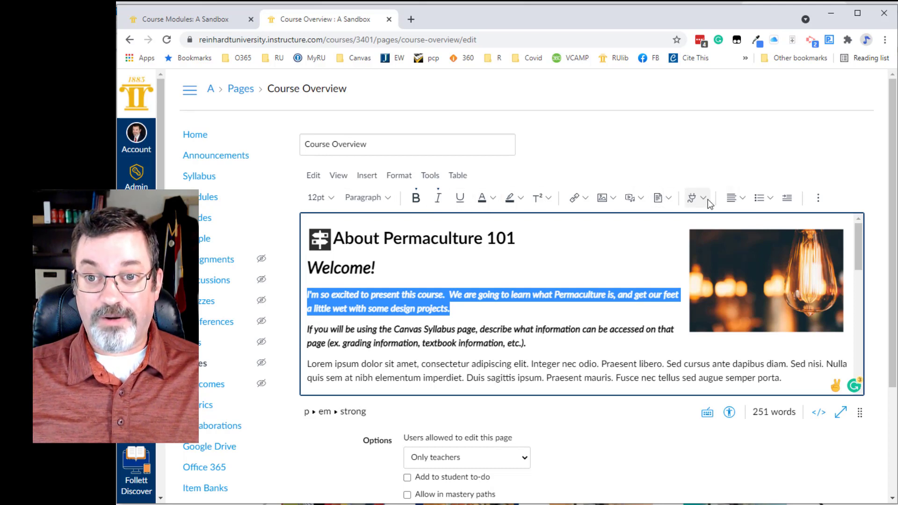
click(818, 203)
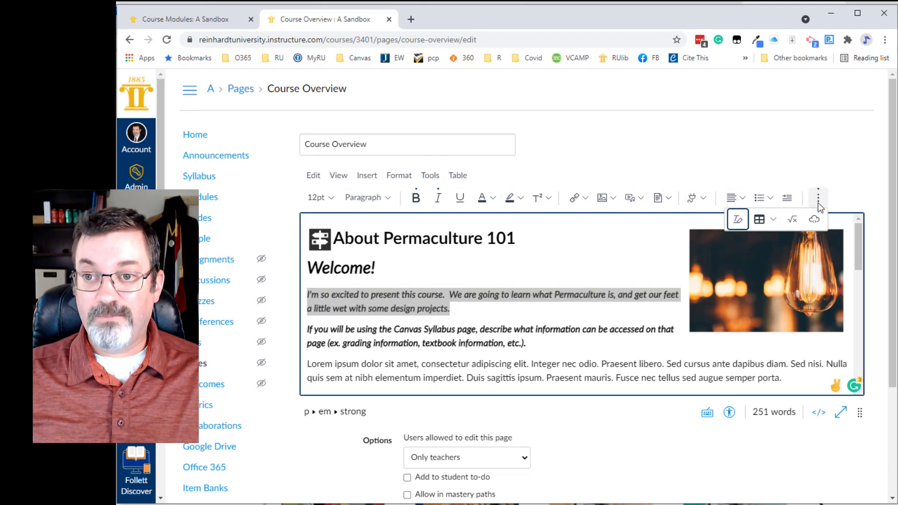
click(738, 220)
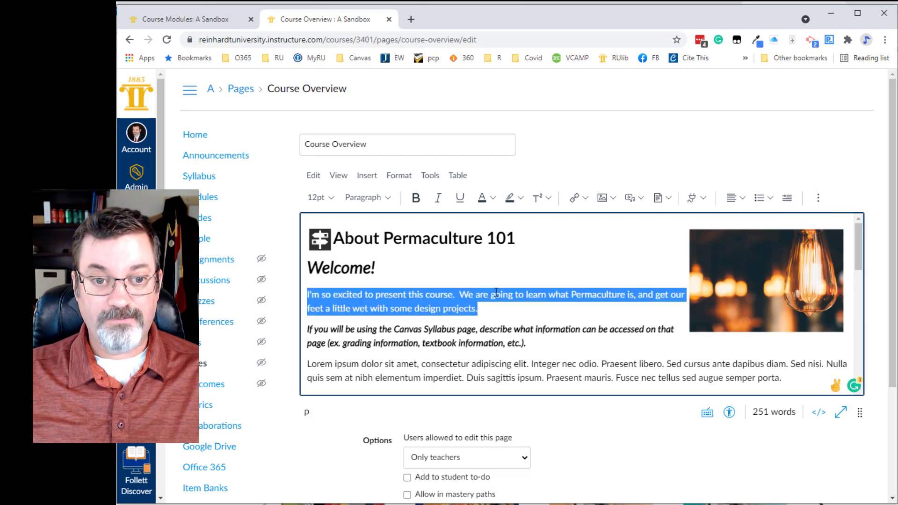
click(500, 311)
Replace the instruction paragraph beginning "If you will be using the Canvas Syllabus page" with "Syllabus" and format it as Heading 3
scroll(514, 310, down, 2)
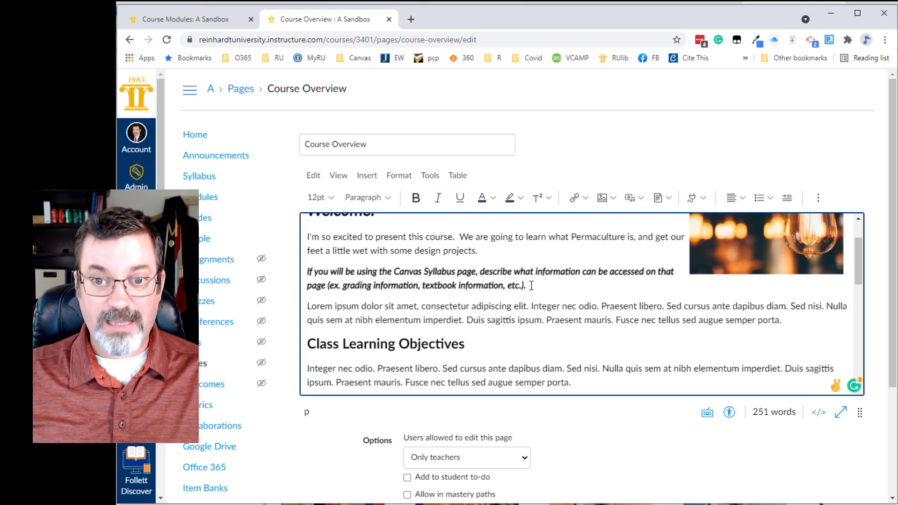
drag(531, 285, 306, 278)
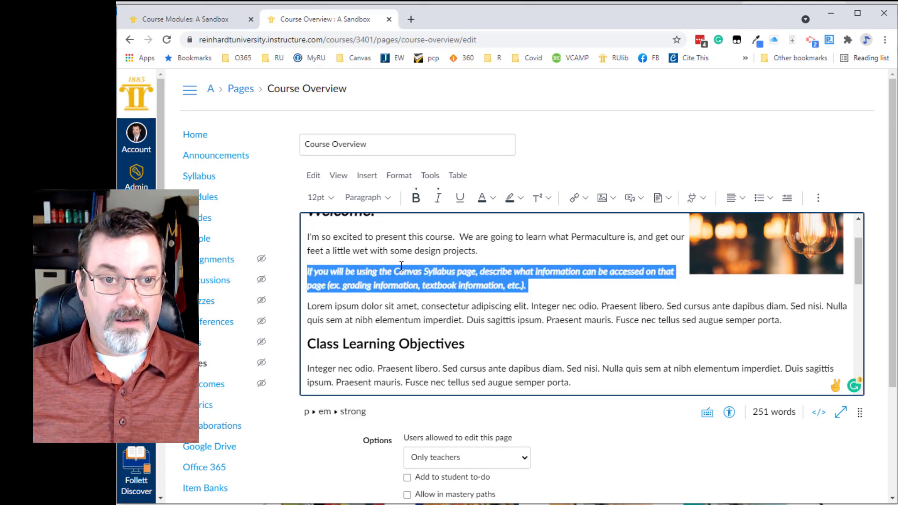
text(Syllabus)
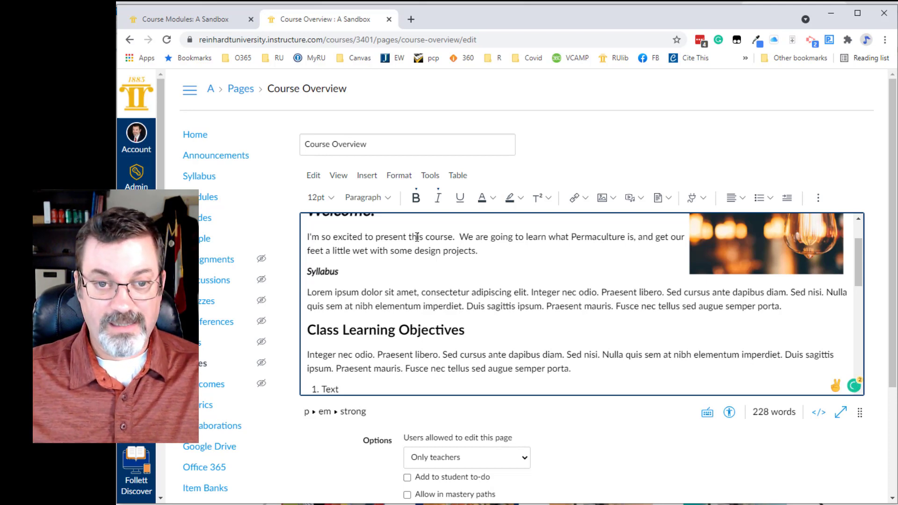
click(376, 199)
click(380, 235)
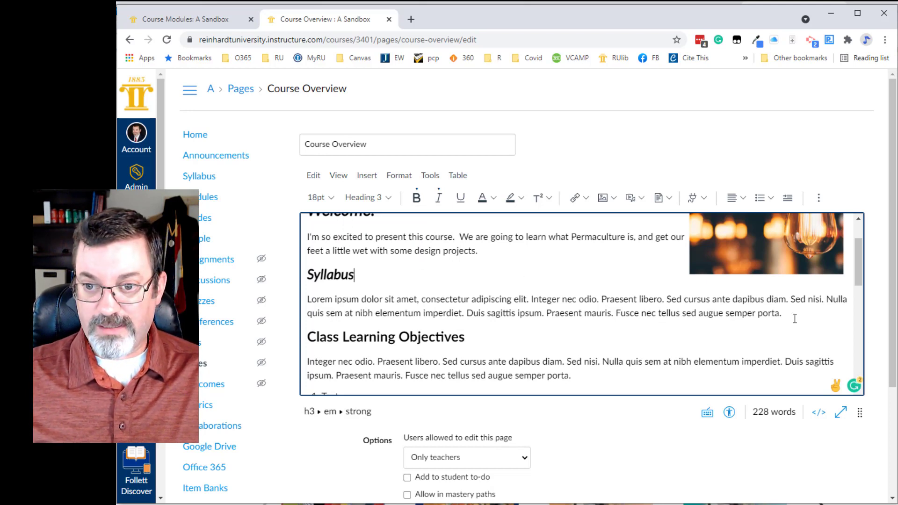
Replace the Lorem ipsum paragraph under the Syllabus heading with "Please take a moment to look through the syllabus."
drag(794, 319, 305, 304)
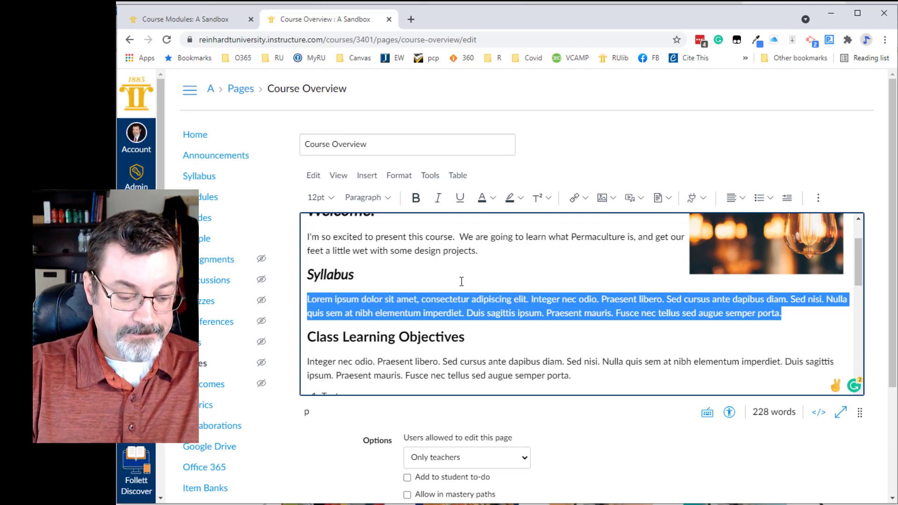
text(P)
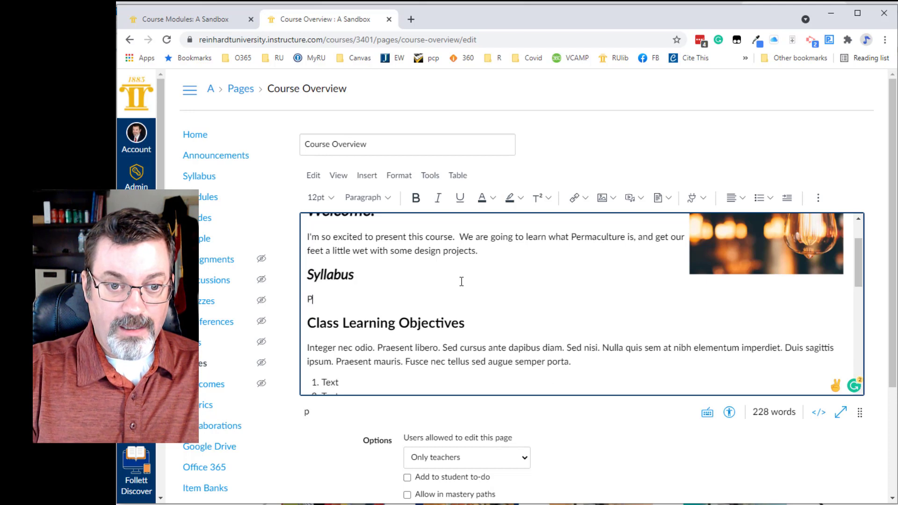
text(lease take a mome)
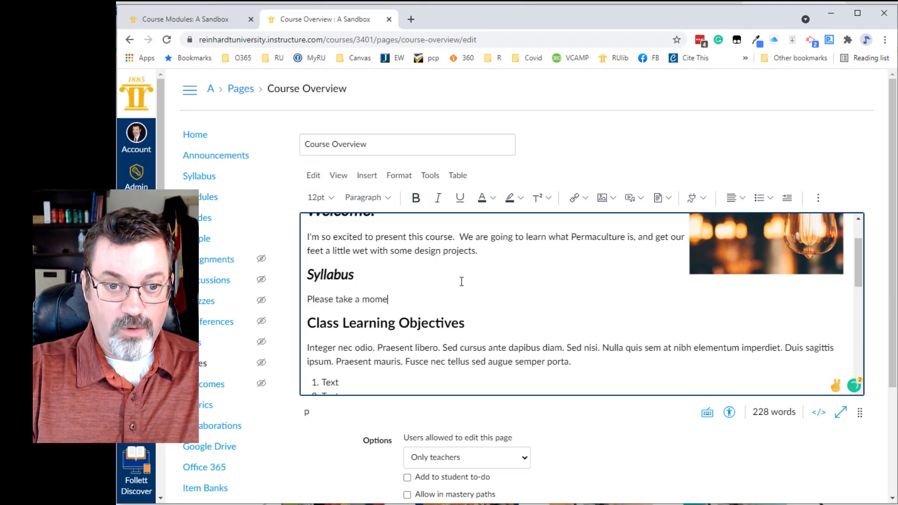
text(nt to look)
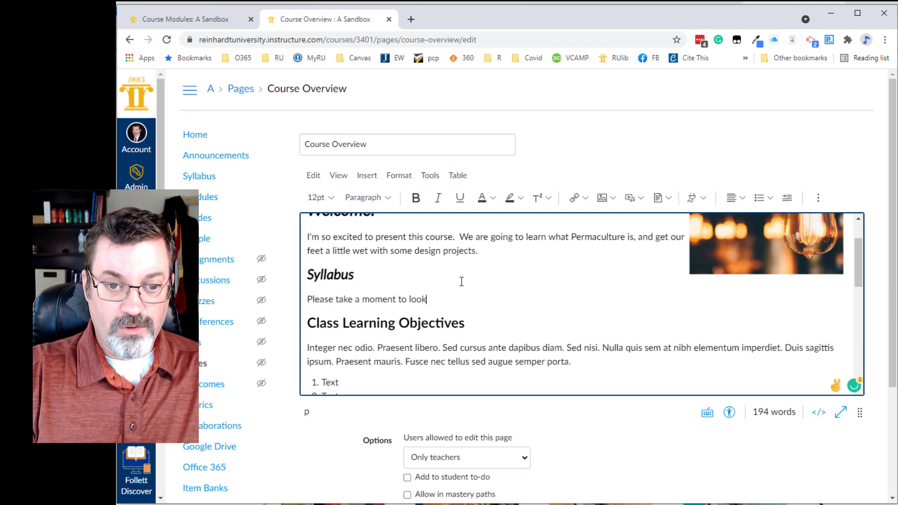
text( through the sylla)
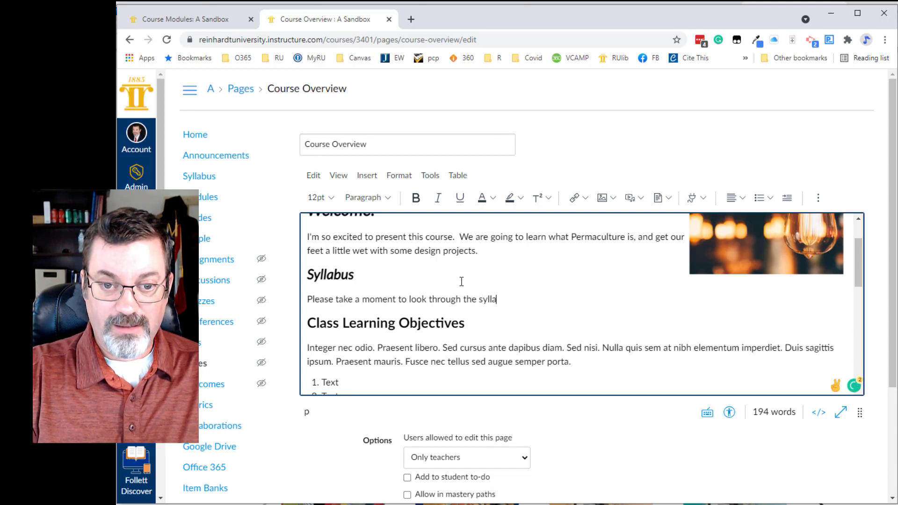
text(bus.)
Continue the Syllabus paragraph with "In the syllabus, you can find information about required textbooks and suggested materials for succeeding in this class."
text(he sy)
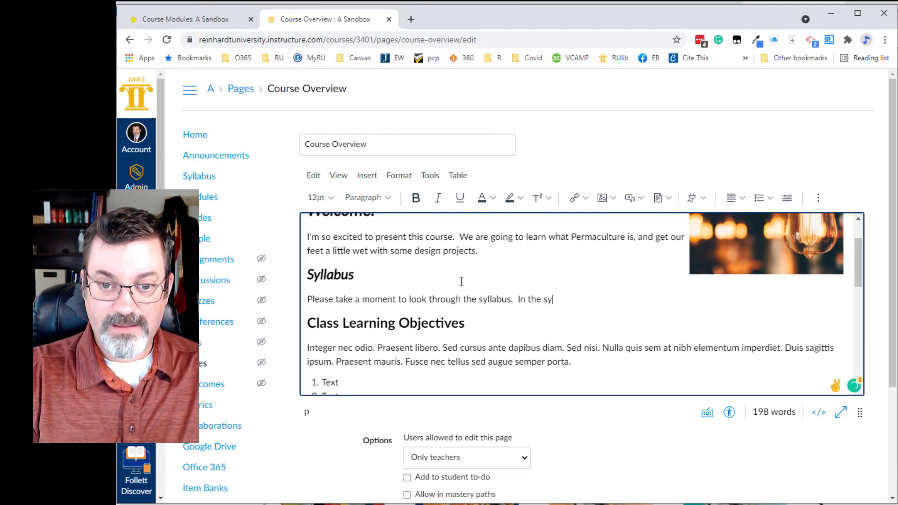
text(llab)
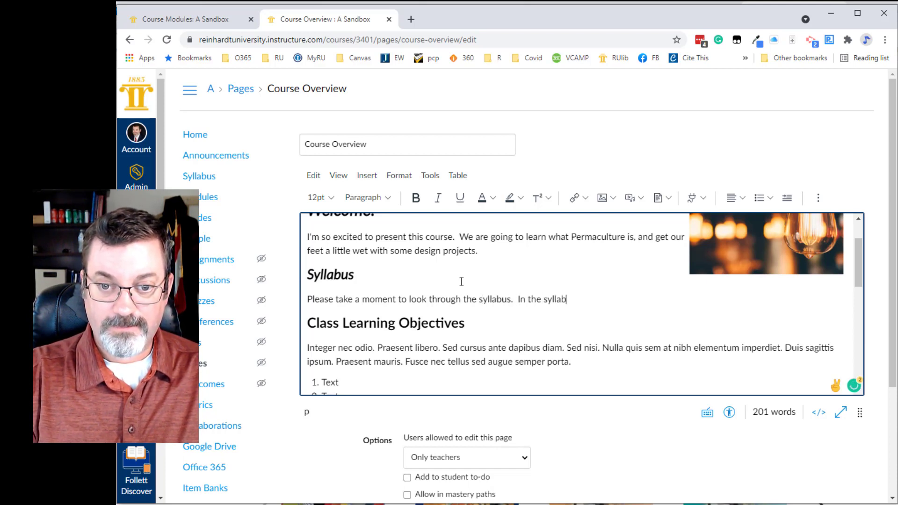
text(us, we go over r)
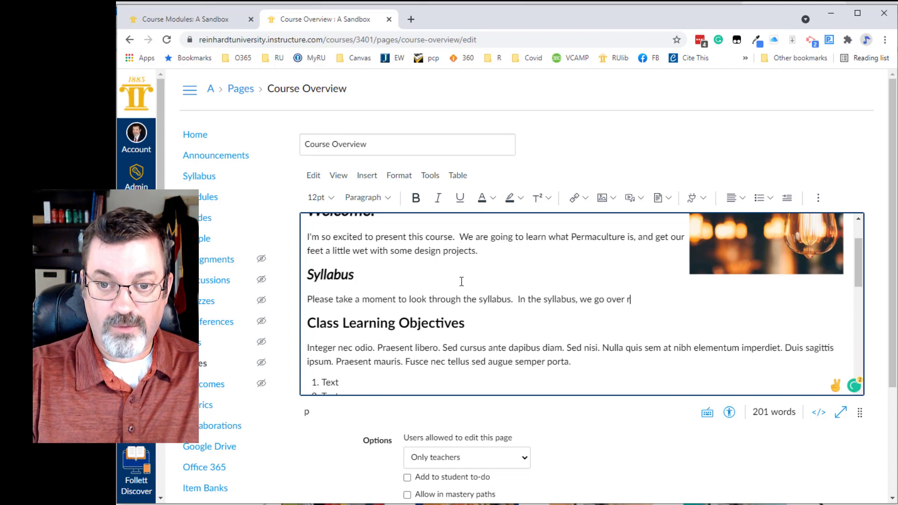
text(equr)
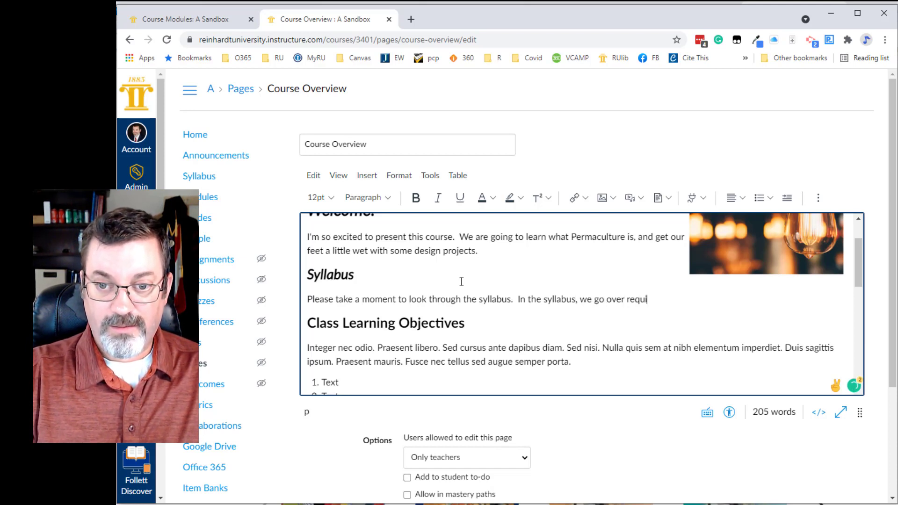
key(BackSpace)
key(BackSpace)
key(BackSpace)
key(BackSpace)
key(BackSpace)
key(BackSpace)
key(BackSpace)
key(BackSpace)
key(BackSpace)
key(BackSpace)
key(BackSpace)
key(BackSpace)
key(BackSpace)
key(BackSpace)
key(BackSpace)
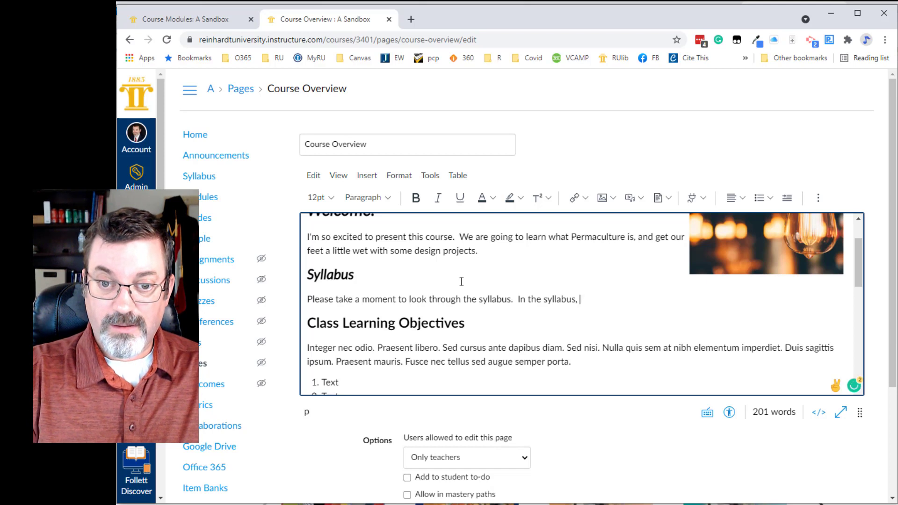
text(you can find informati)
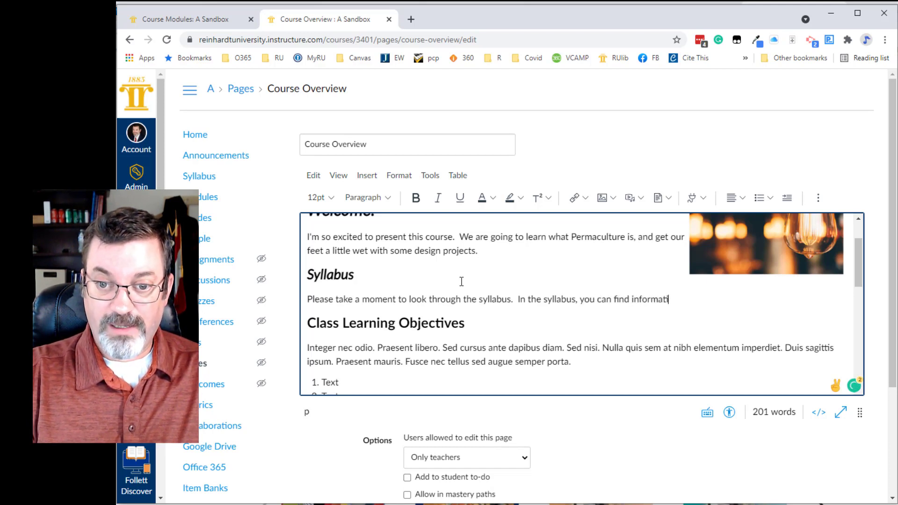
text(on about reqired)
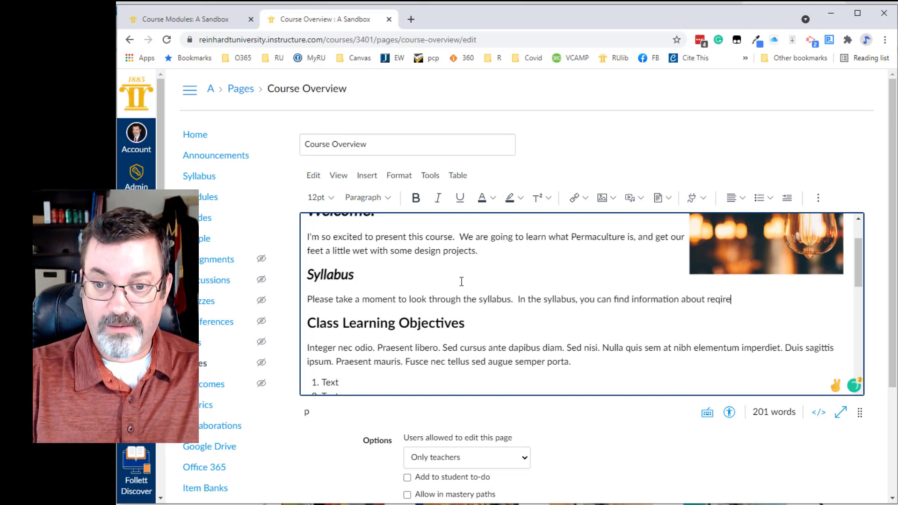
key(BackSpace)
key(BackSpace)
key(BackSpace)
key(BackSpace)
text(ired textboo)
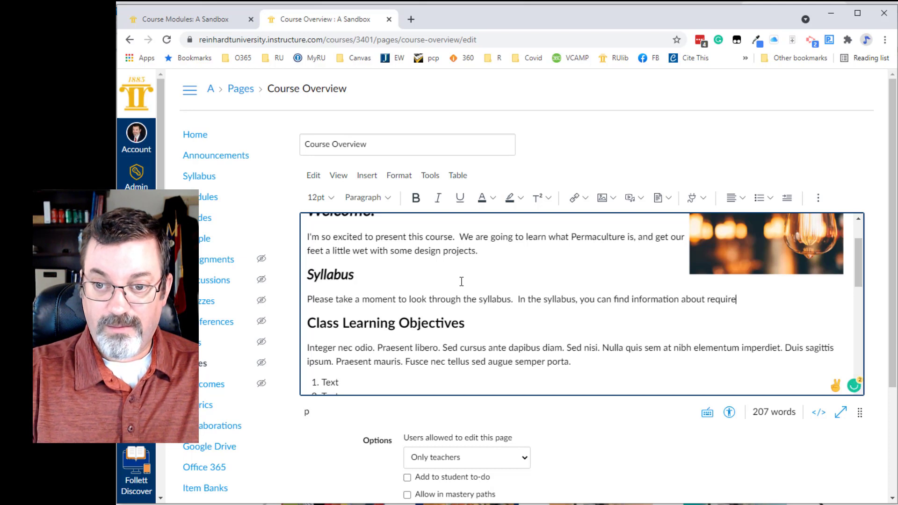
text(ks an)
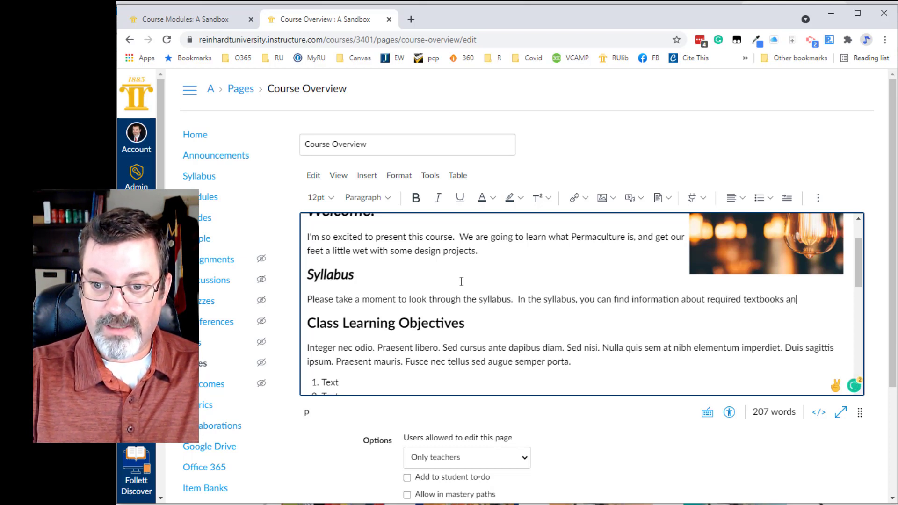
text(d suggested materials for )
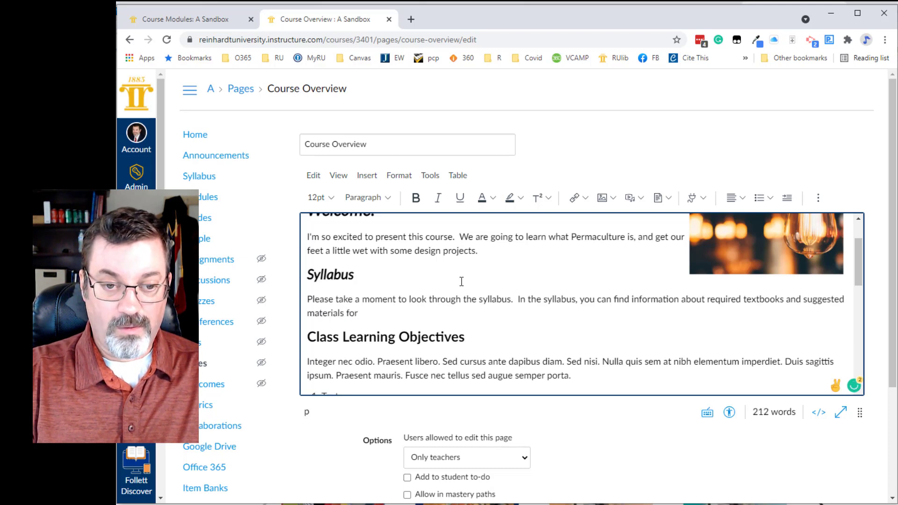
text(s)
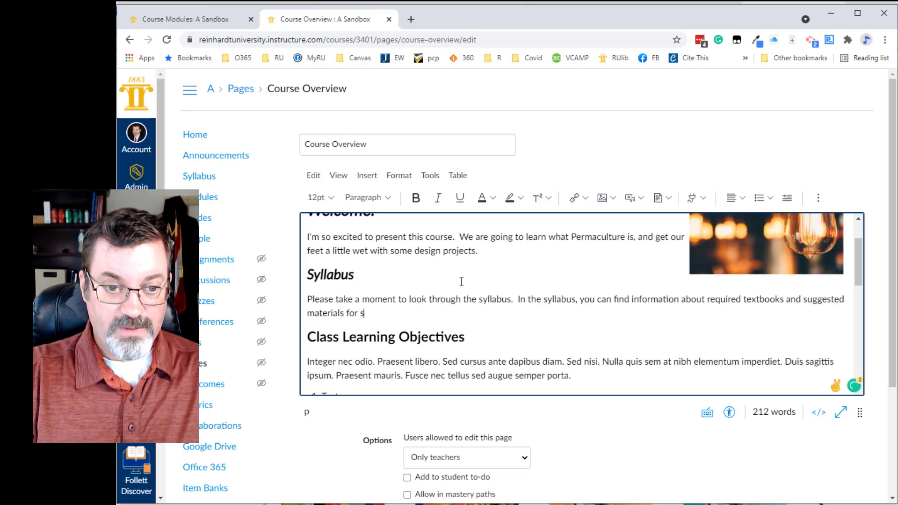
text(ucceeding in t)
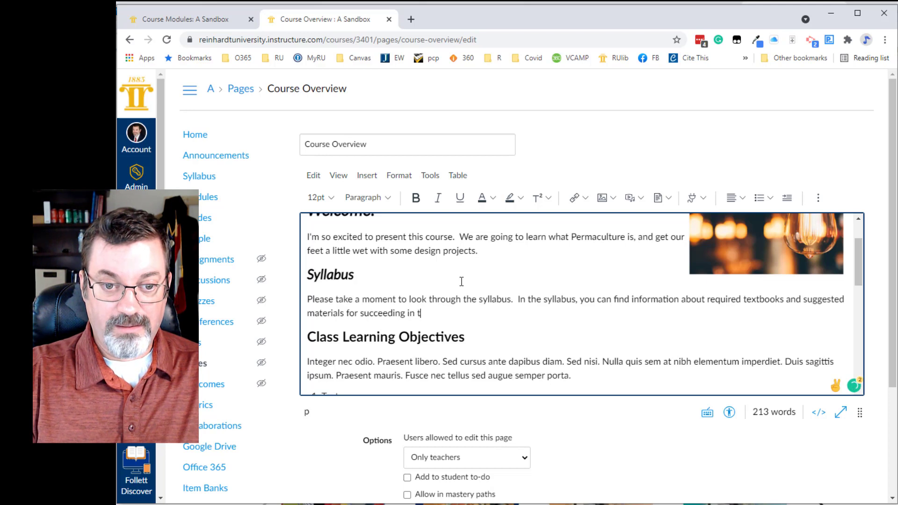
text(his class.  )
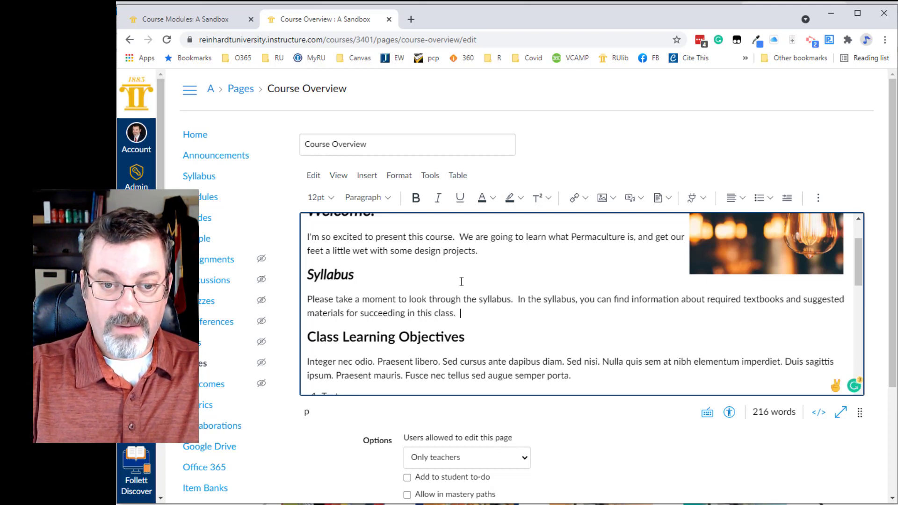
Continue the Syllabus paragraph with "There is also a description of each assignment, and the grade weights for each assignment."
text(There is )
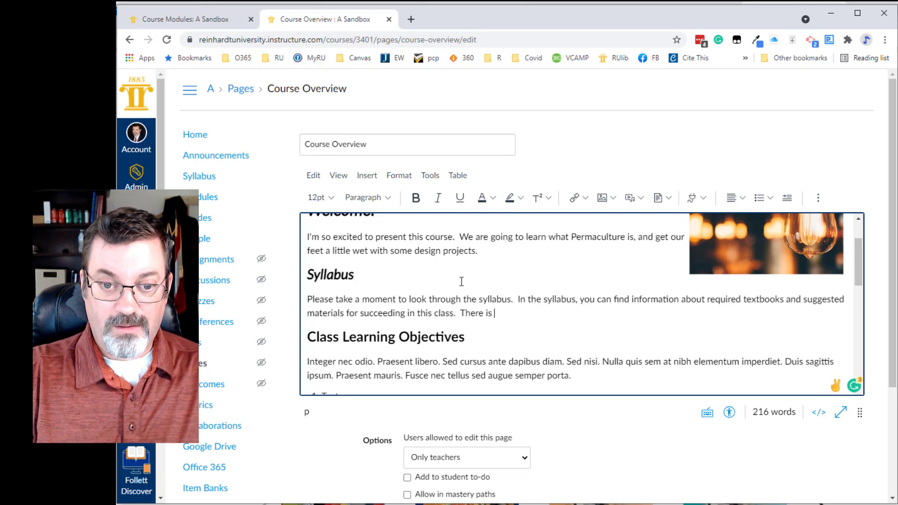
text(also a des)
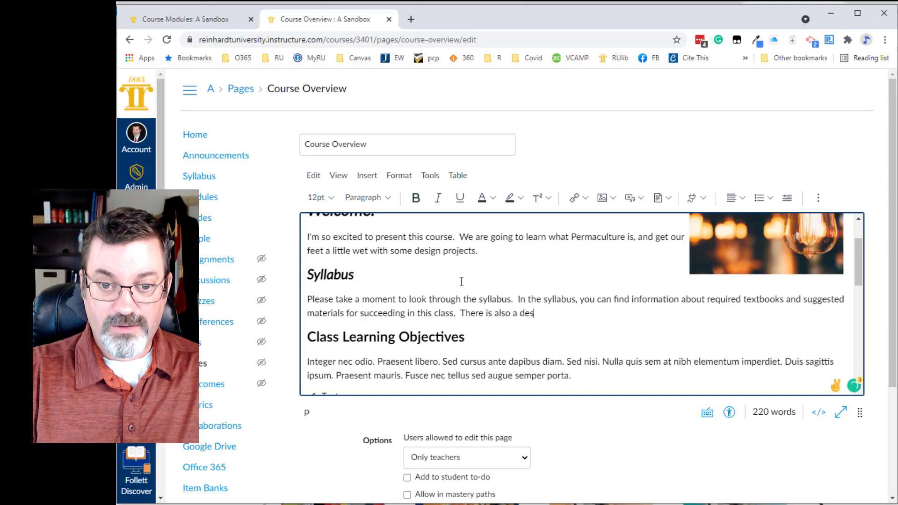
text(cription)
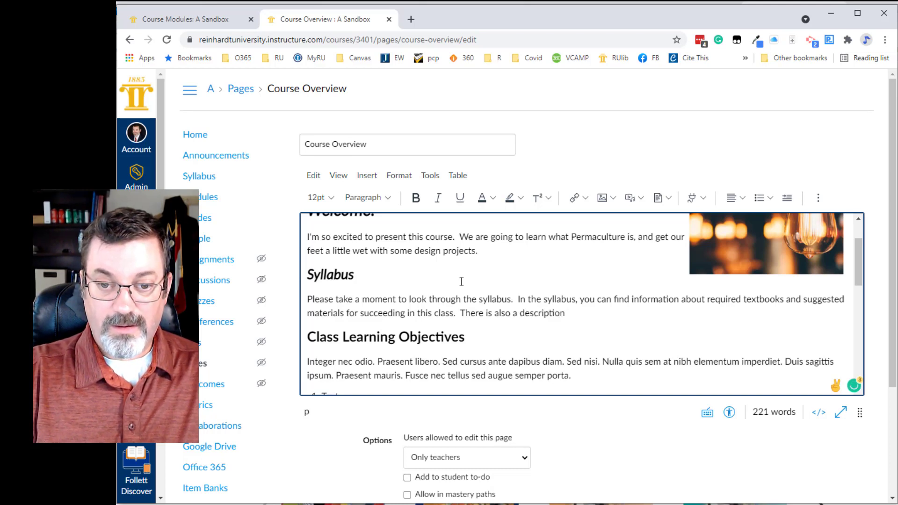
text( of each ass)
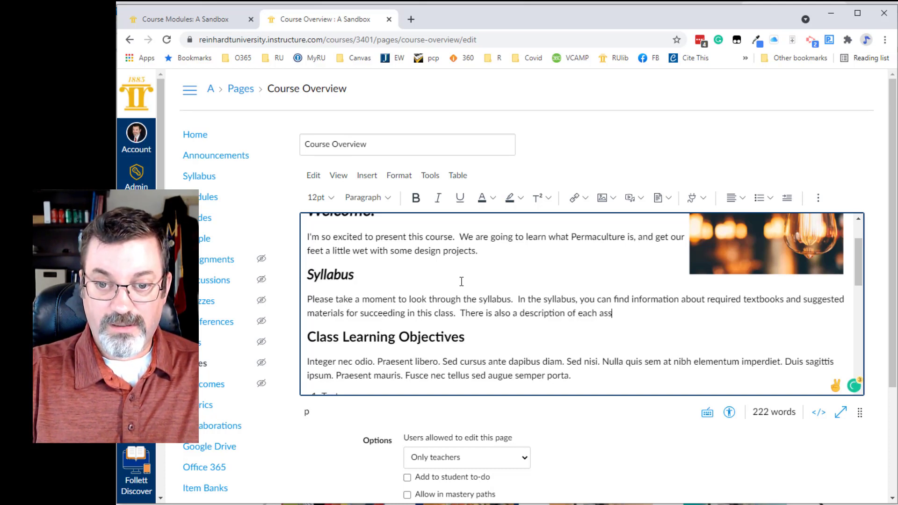
text(ignment, and t)
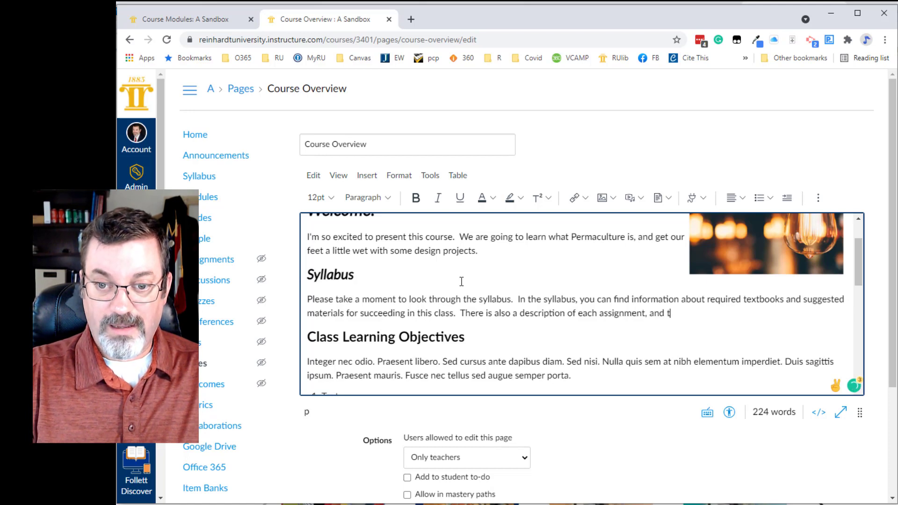
text(he grade wei)
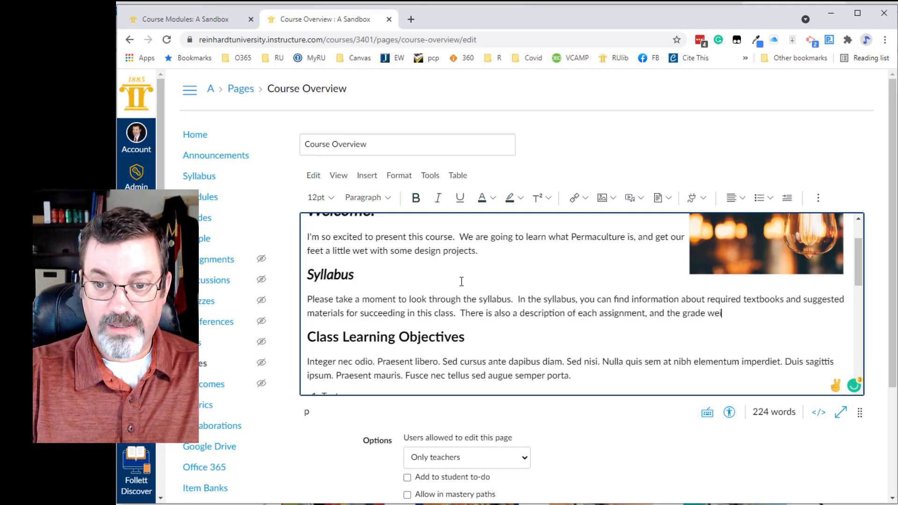
text(ghts for each a)
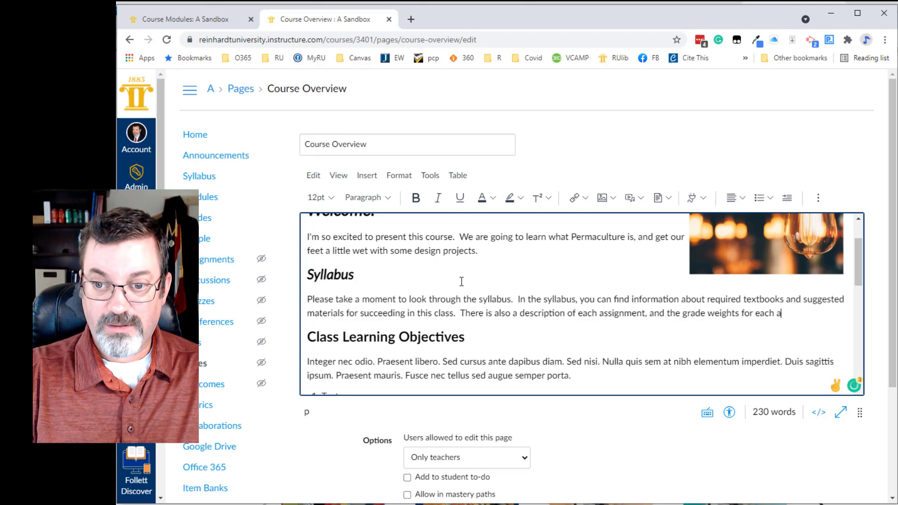
text(ssignment.)
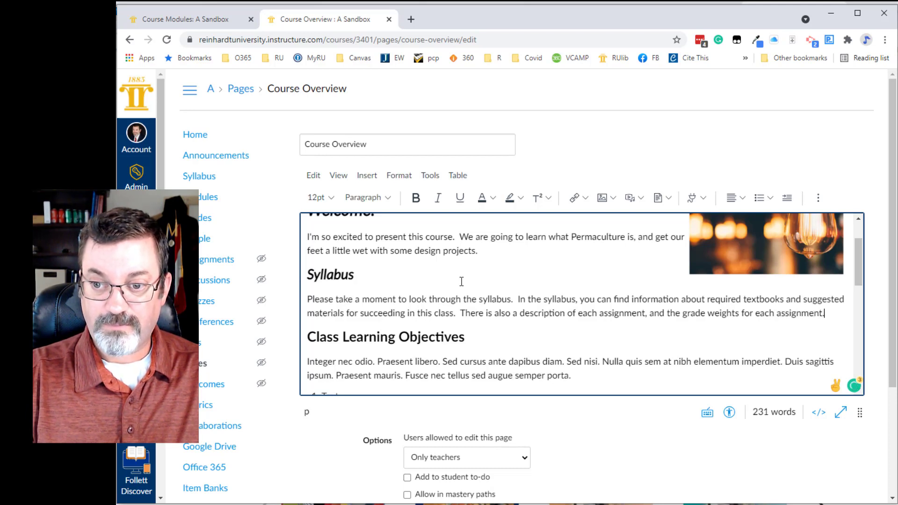
End the Syllabus paragraph with the sentence "You can see the syllabus by clicking the following link."
text(  You can)
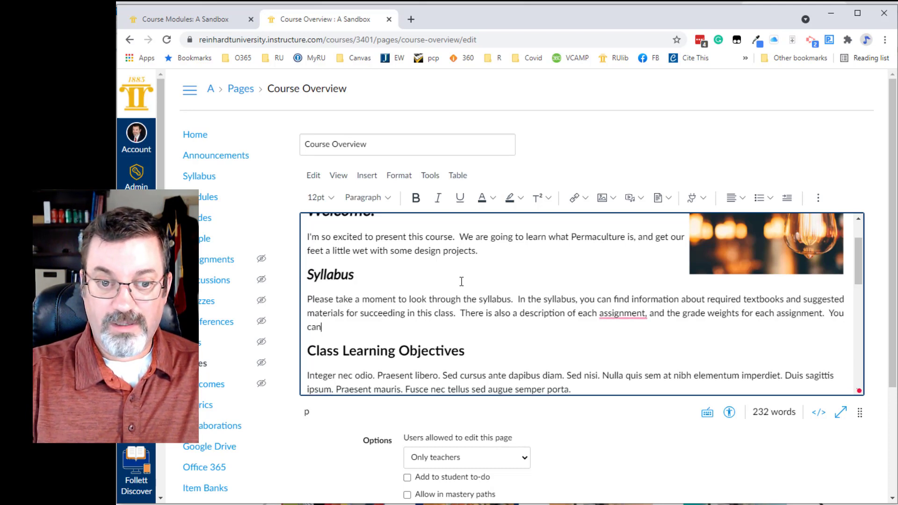
text( see the syllb)
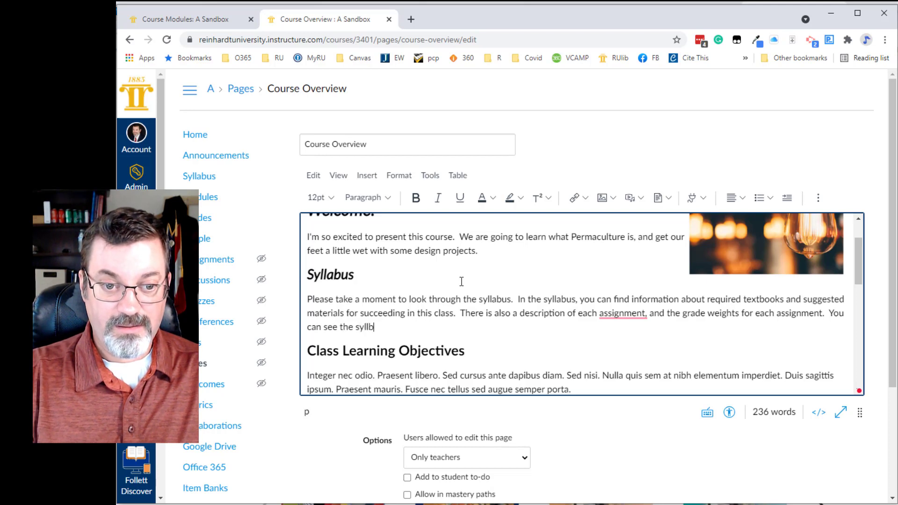
key(BackSpace)
text(abus)
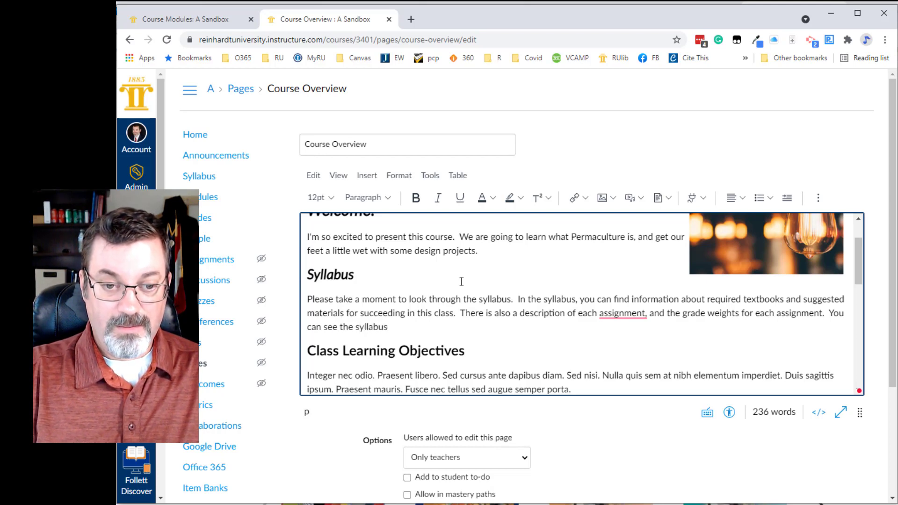
text( by clickin)
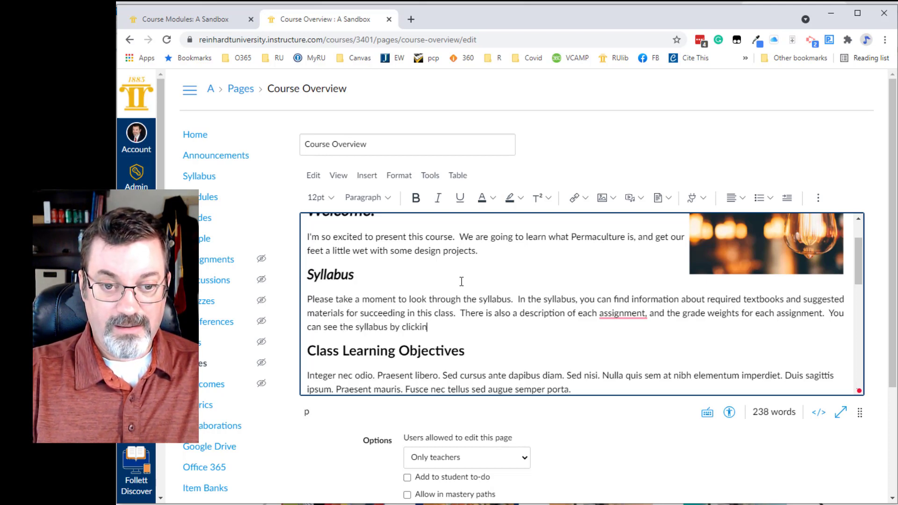
text(g t)
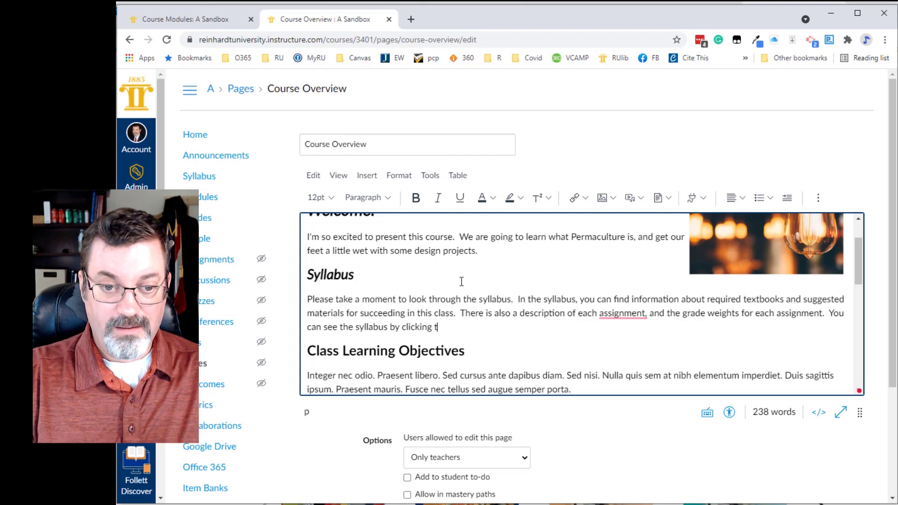
text(his )
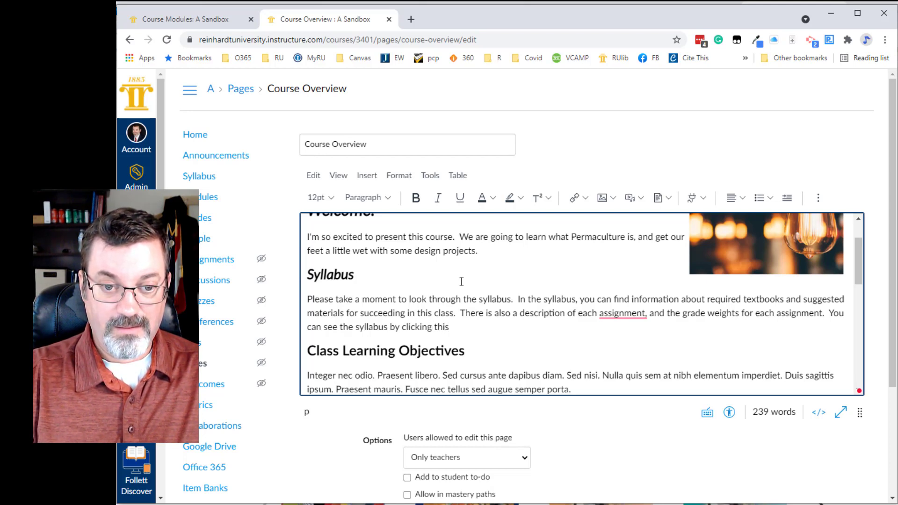
key(BackSpace)
key(BackSpace)
key(BackSpace)
text(e followin)
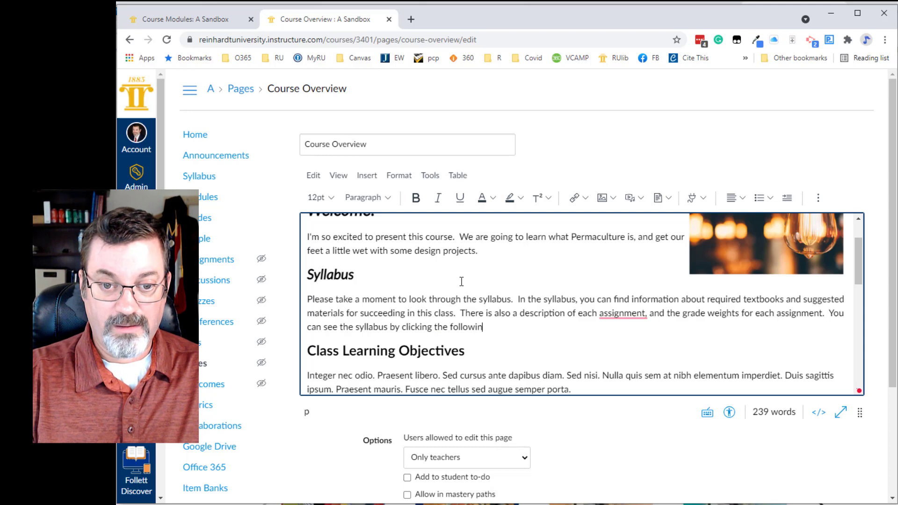
text(g link.)
Add a new line reading "Link to Syllabus page." below the Syllabus paragraph
key(Return)
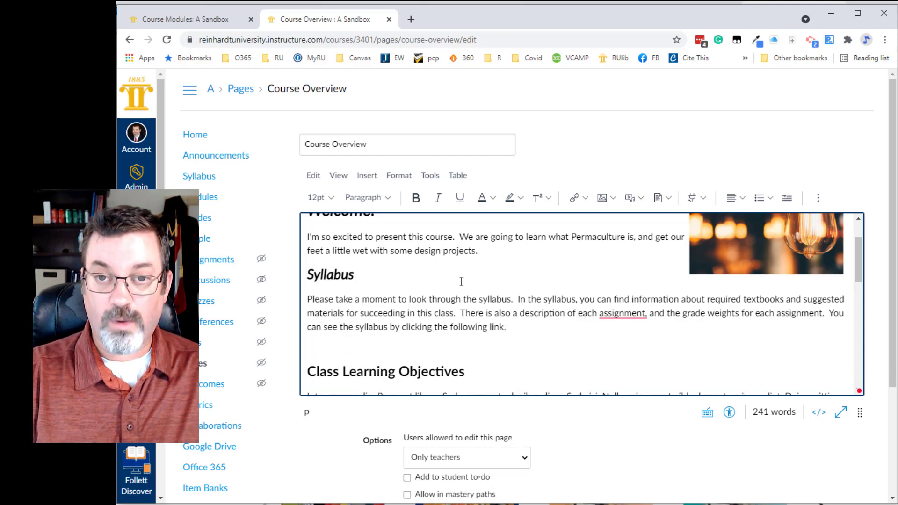
text(Link )
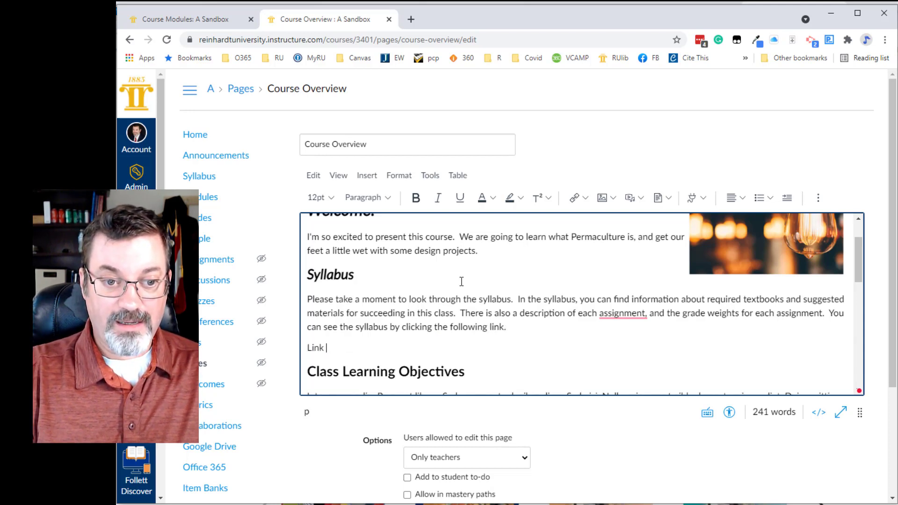
text(to Syllabus)
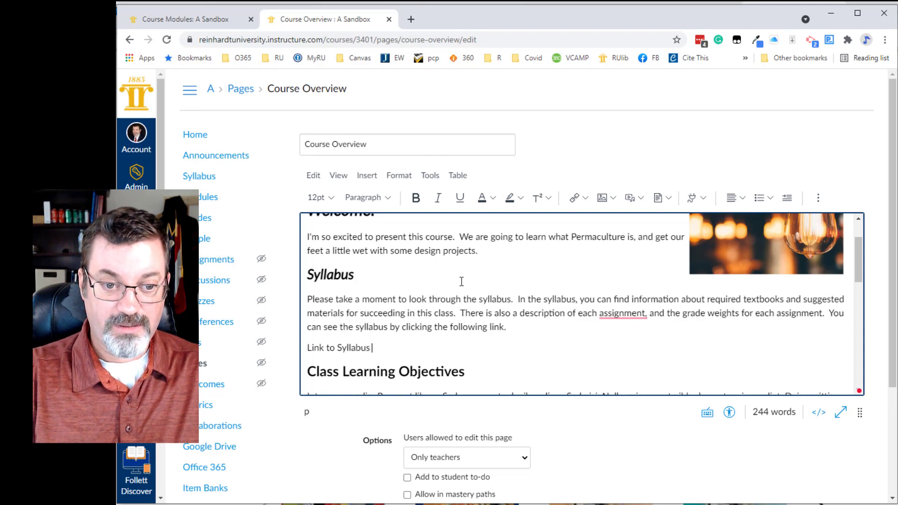
text( page.)
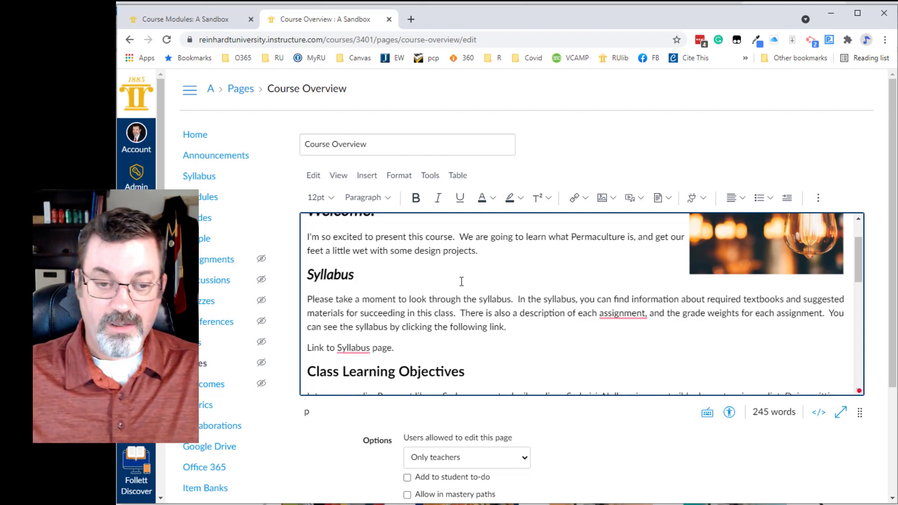
Turn the "Link to Syllabus page." line into a course link to the Syllabus item from Course Navigation
drag(401, 348, 305, 348)
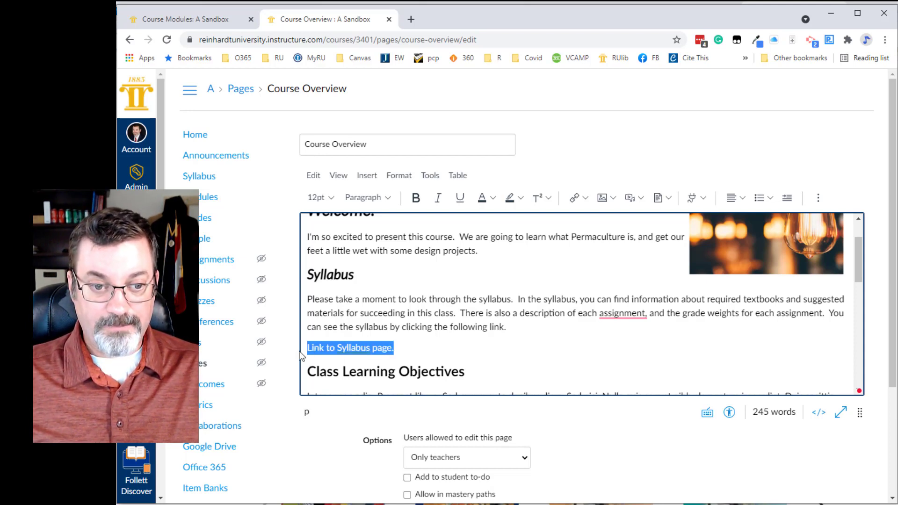
click(583, 204)
click(588, 240)
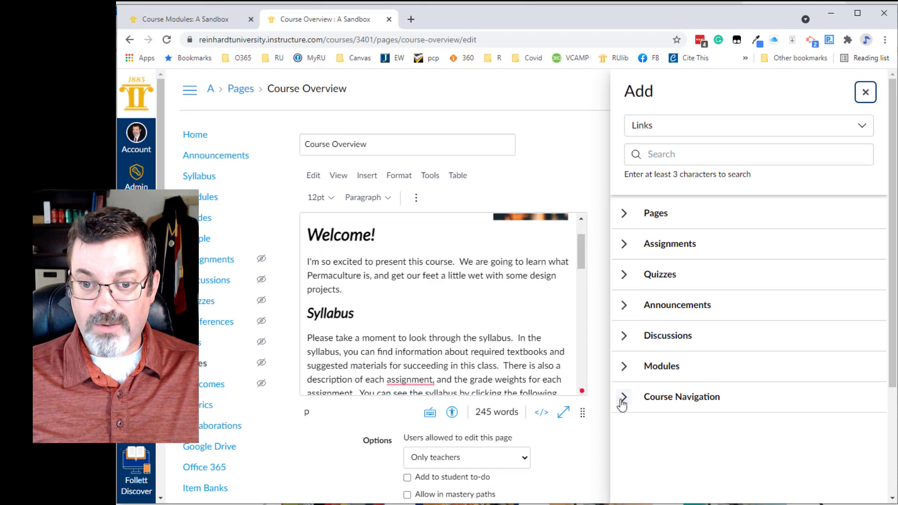
click(627, 396)
scroll(661, 386, down, 3)
scroll(661, 386, down, 2)
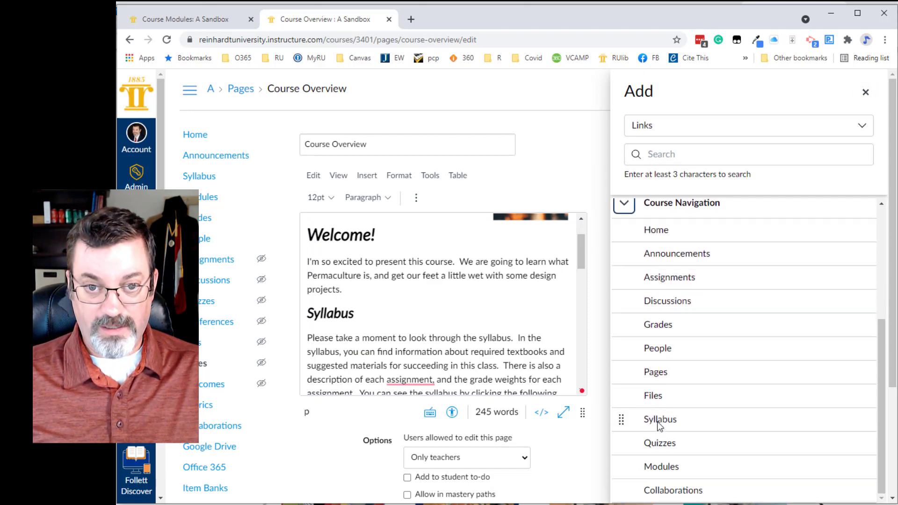
scroll(494, 340, down, 3)
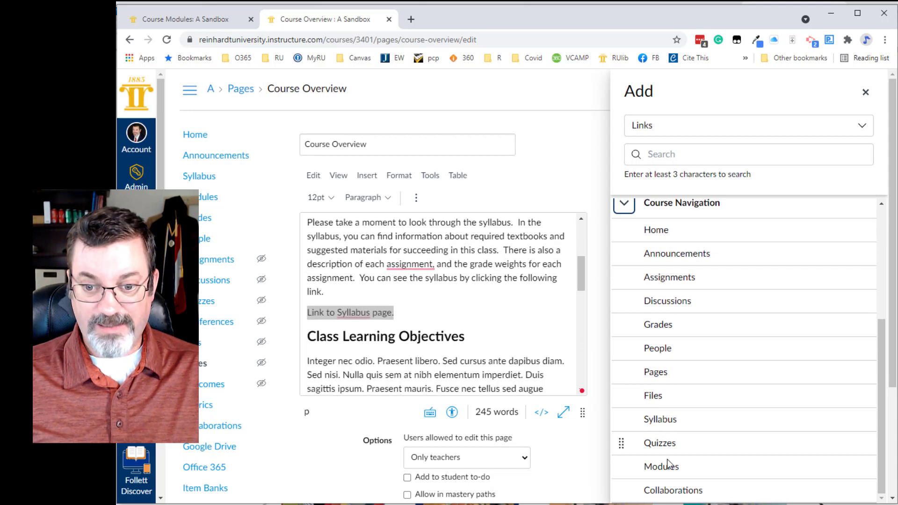
click(660, 420)
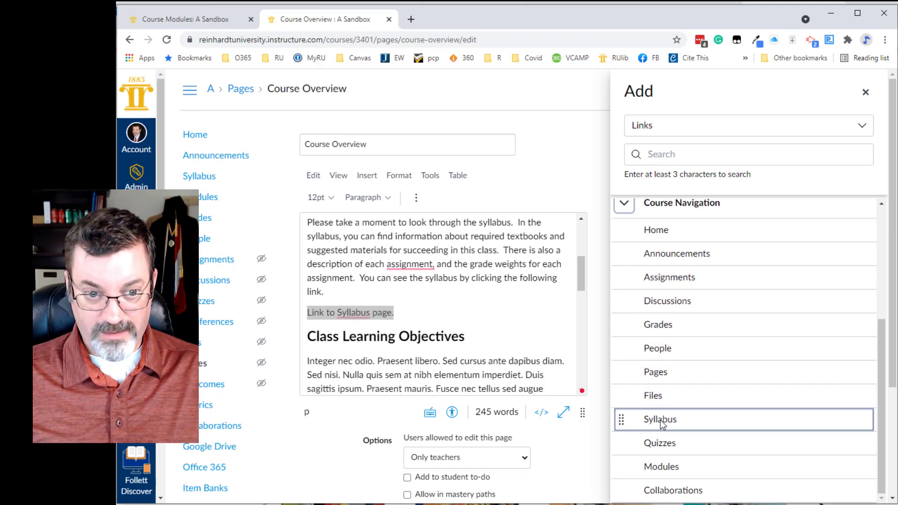
click(463, 324)
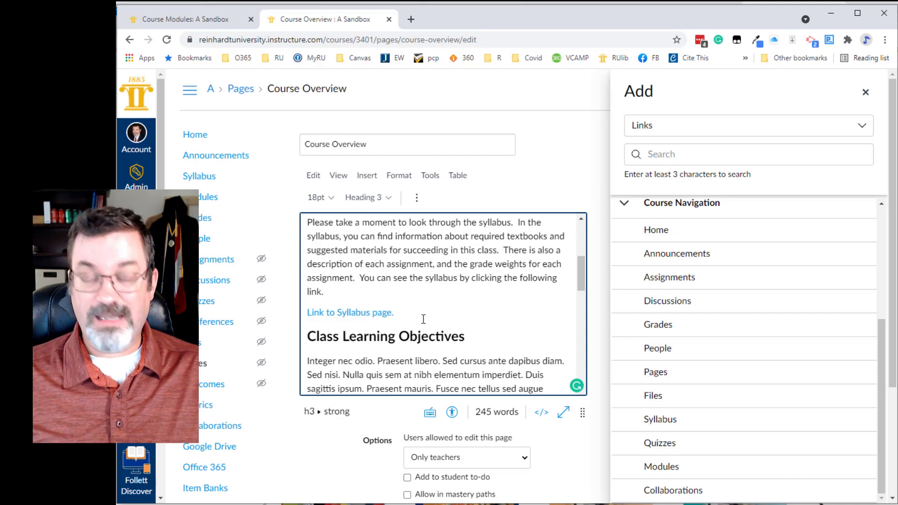
scroll(480, 317, down, 1)
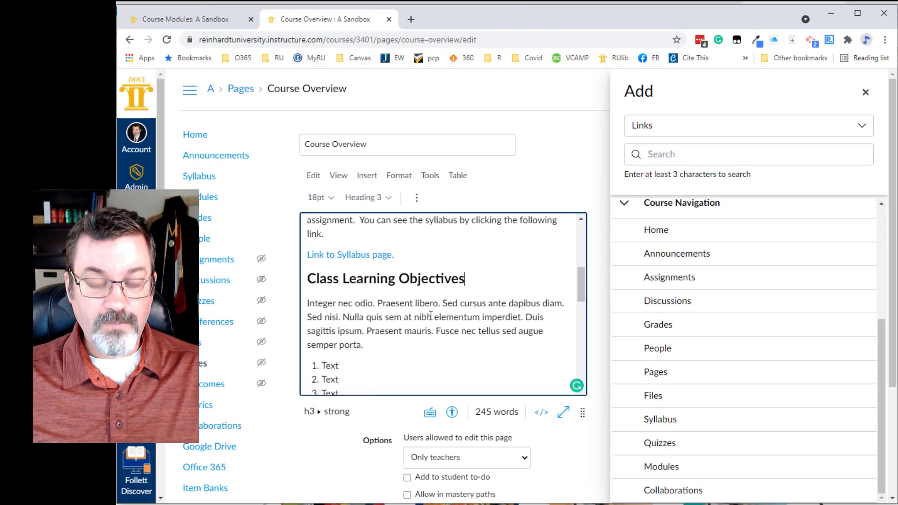
click(865, 95)
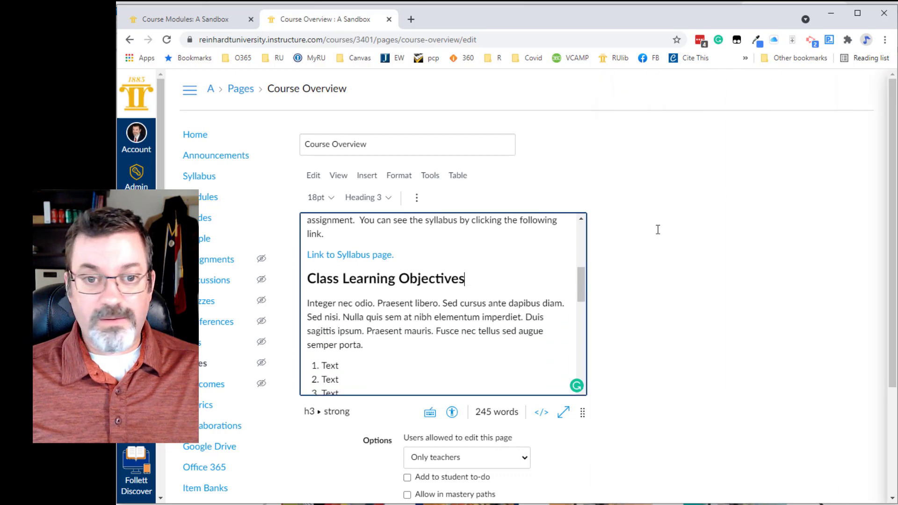
Replace the placeholder paragraph under Class Learning Objectives with "Here are some of our learning goals for this semester."
scroll(532, 295, up, 2)
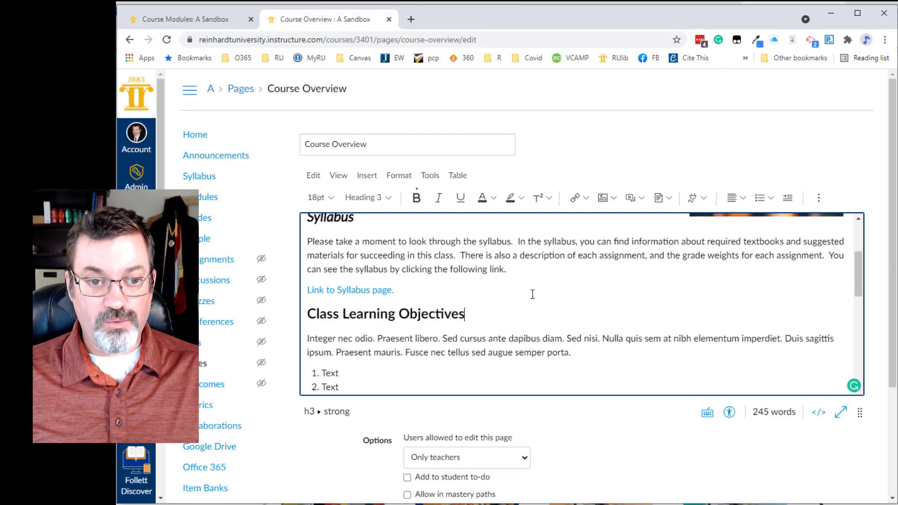
drag(576, 354, 306, 335)
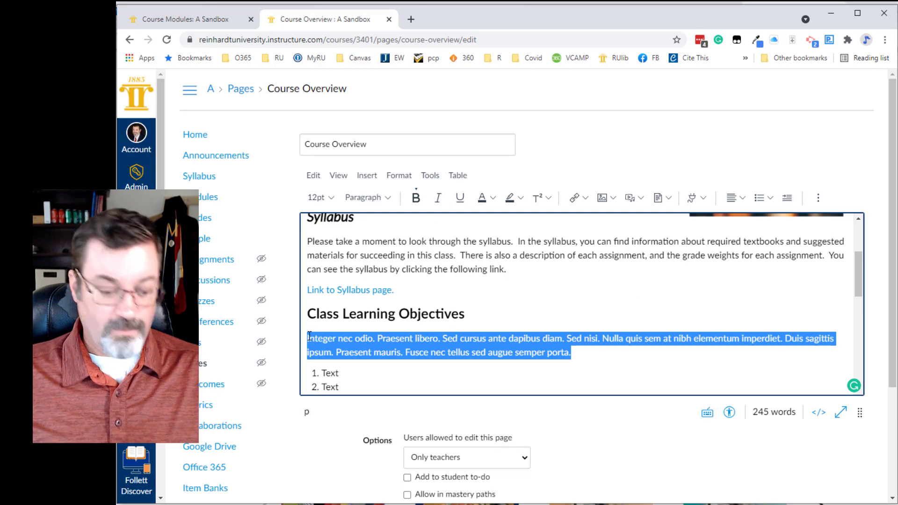
text(Here are some)
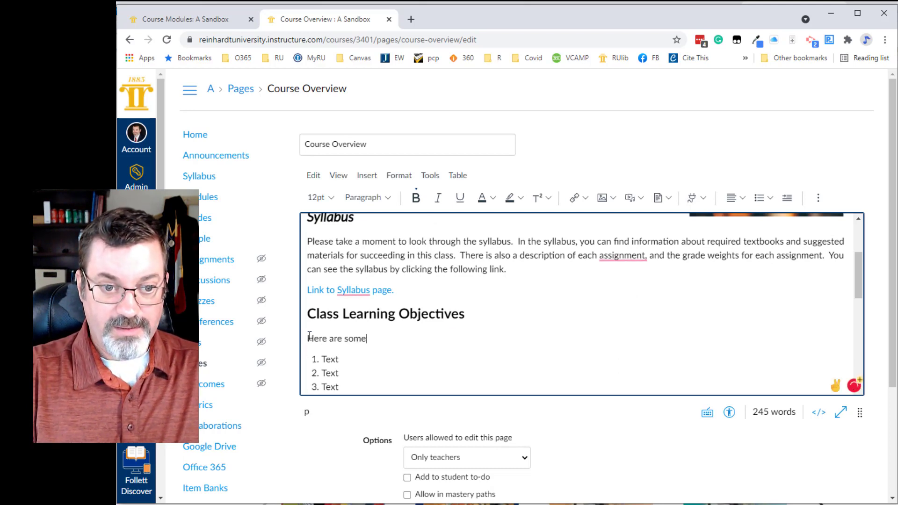
text( of our learn)
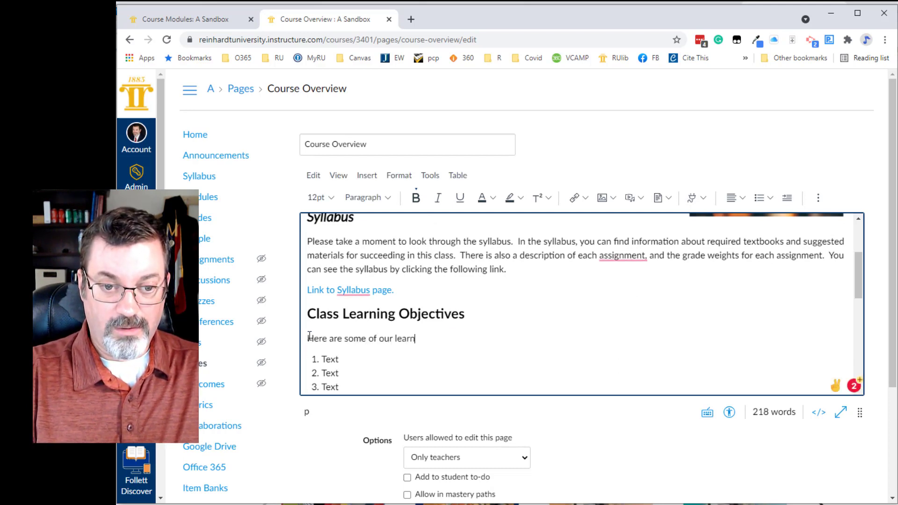
text(ing goals for th)
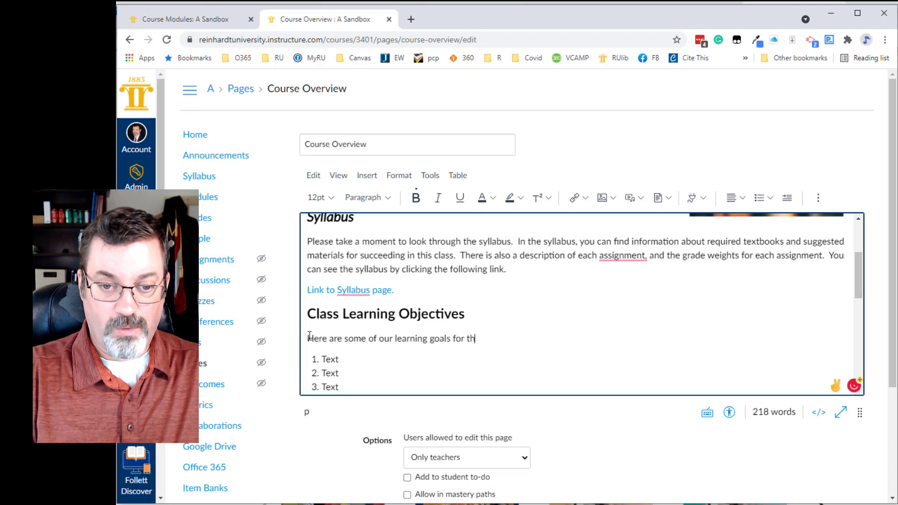
text(is semester.)
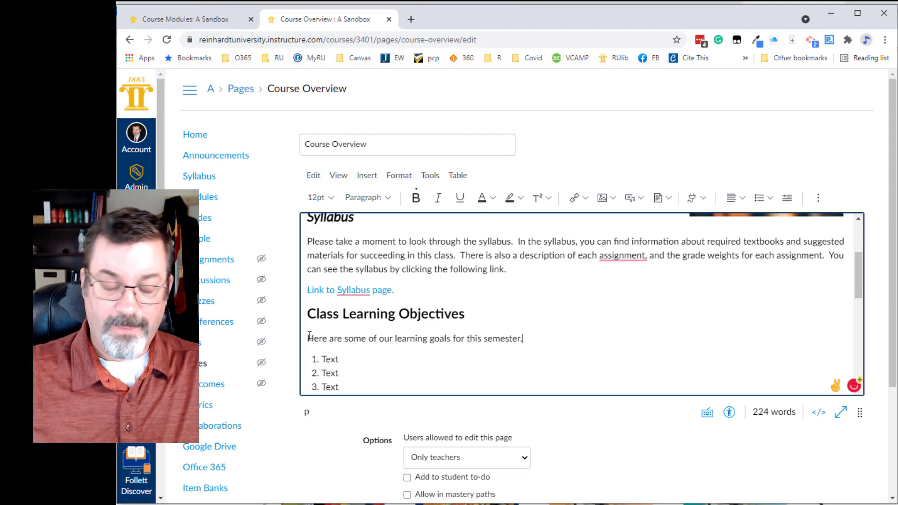
Replace the first placeholder learning objective with "The student will demonstrate an understanding of inputs and outputs for elements in a design."
click(337, 360)
drag(338, 360, 321, 360)
text(The)
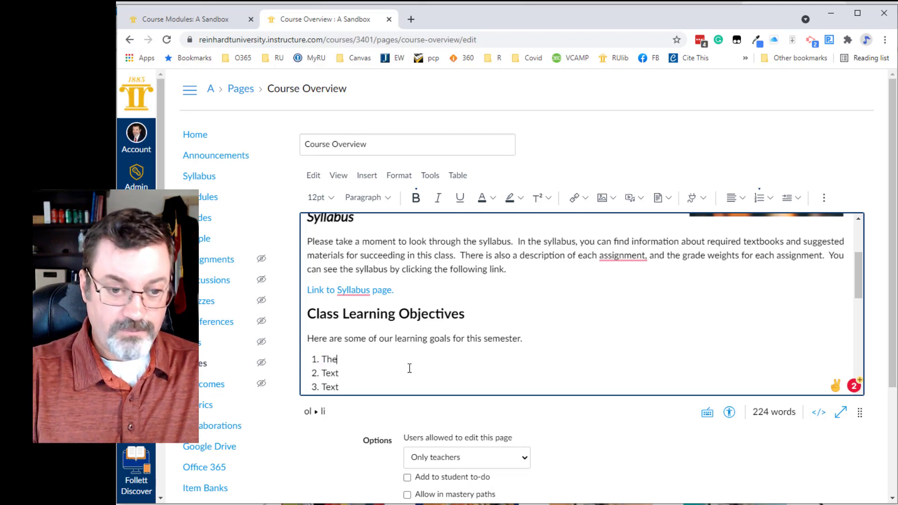
text( student will )
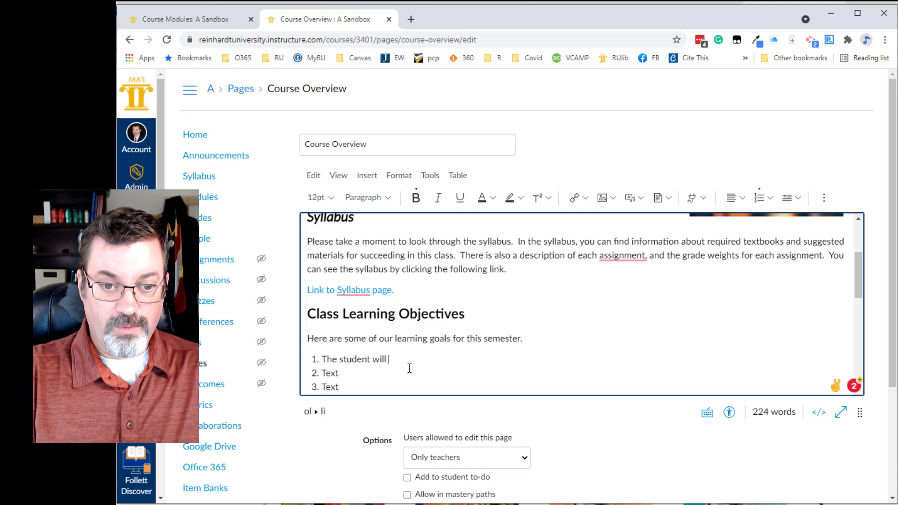
text(demonstrate )
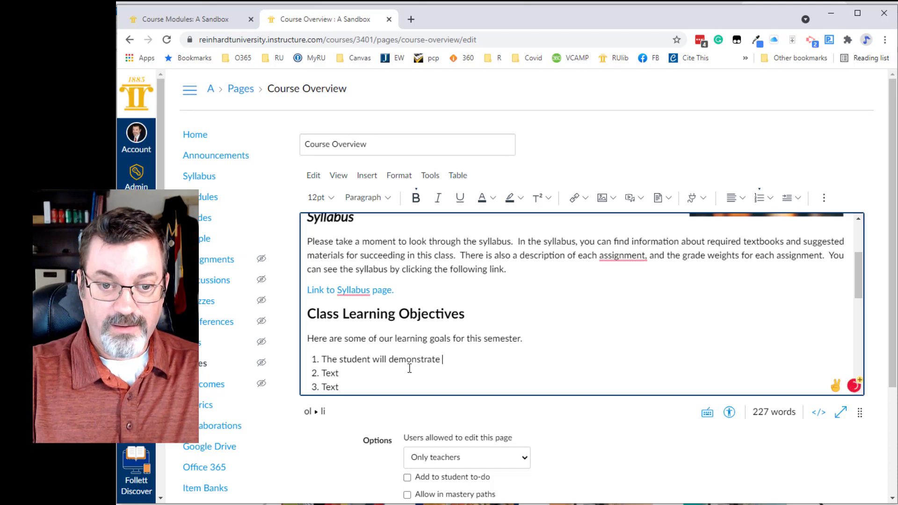
text(an understa)
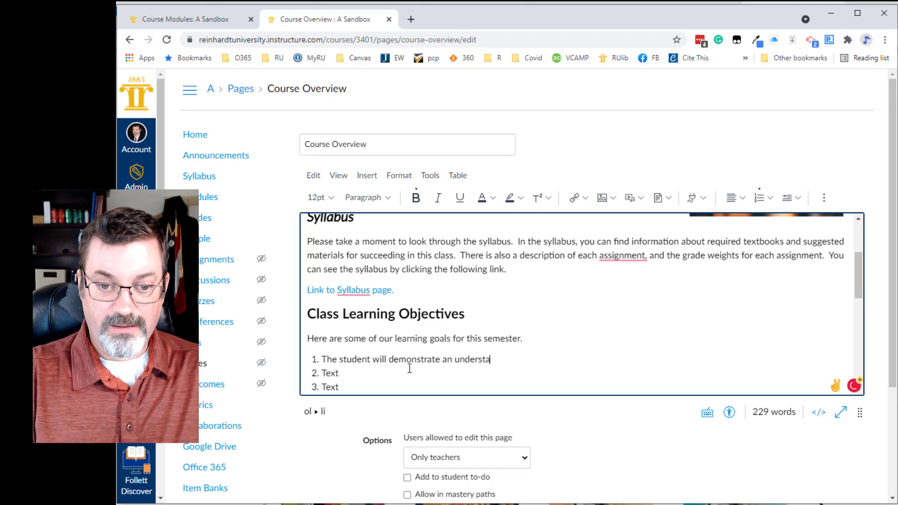
text(nding of in)
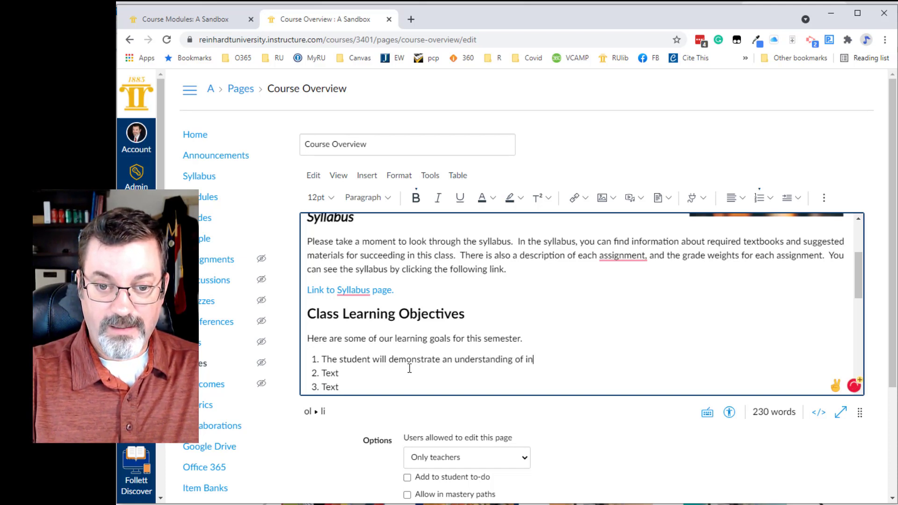
text(puts and outpu)
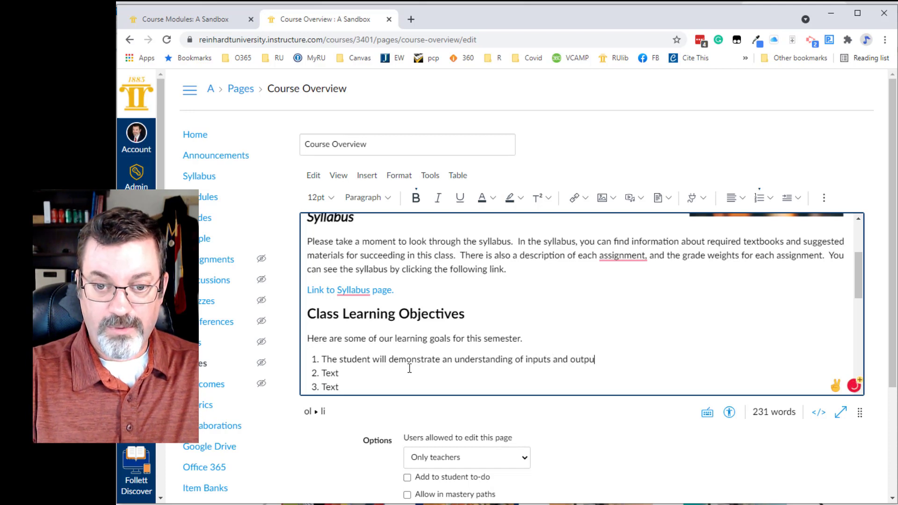
text(ts for elements in )
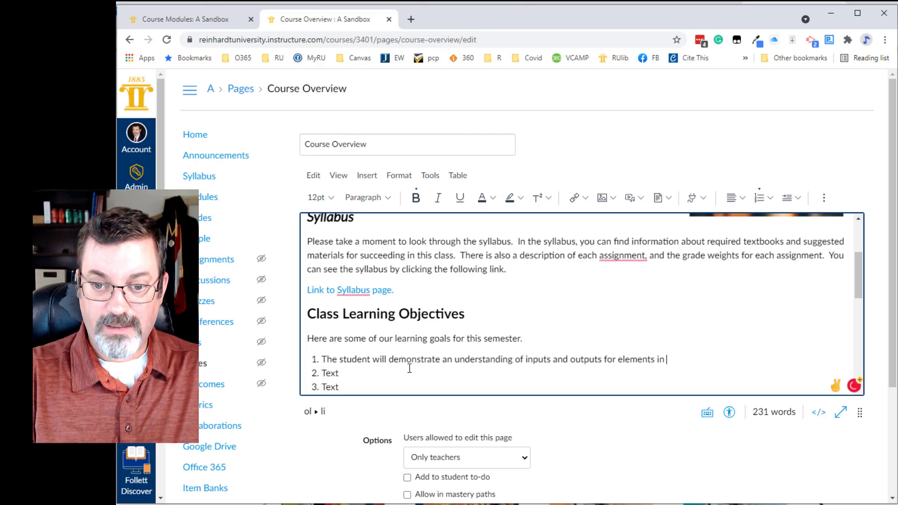
text(a design.)
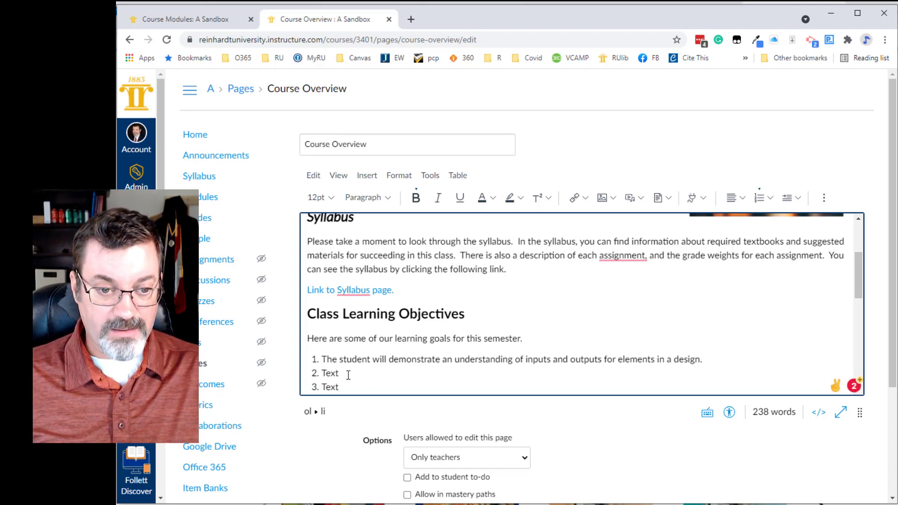
Replace the second placeholder learning objective with "The student will demonstrate the ability to analyze systems and create their own mini-projects."
drag(348, 375, 324, 376)
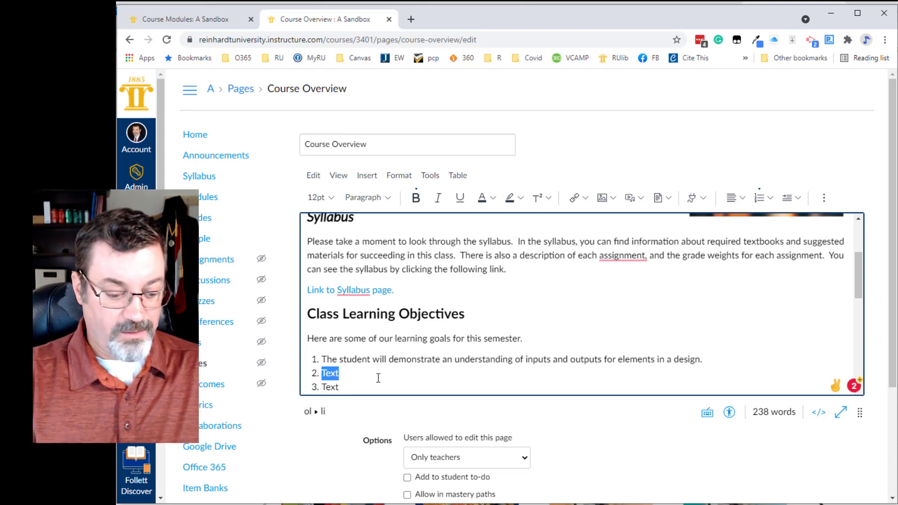
text(The )
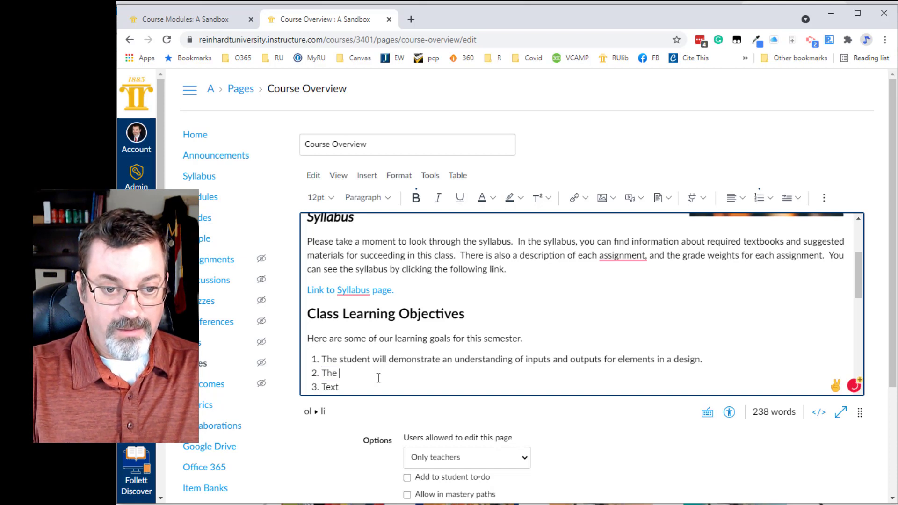
text(student will)
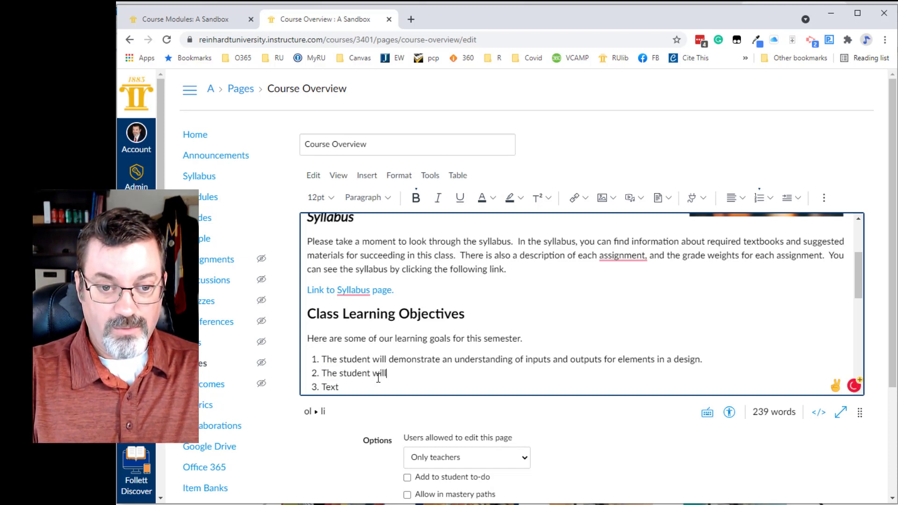
text( demona)
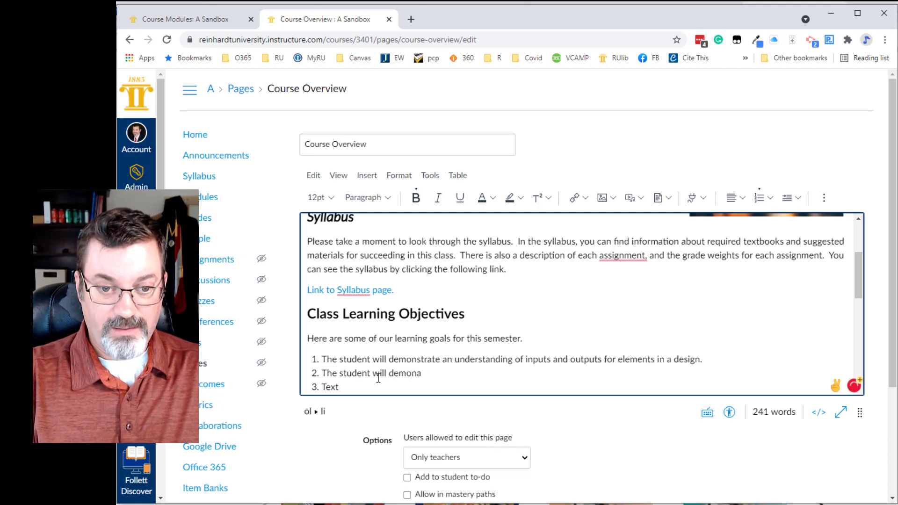
text(tta)
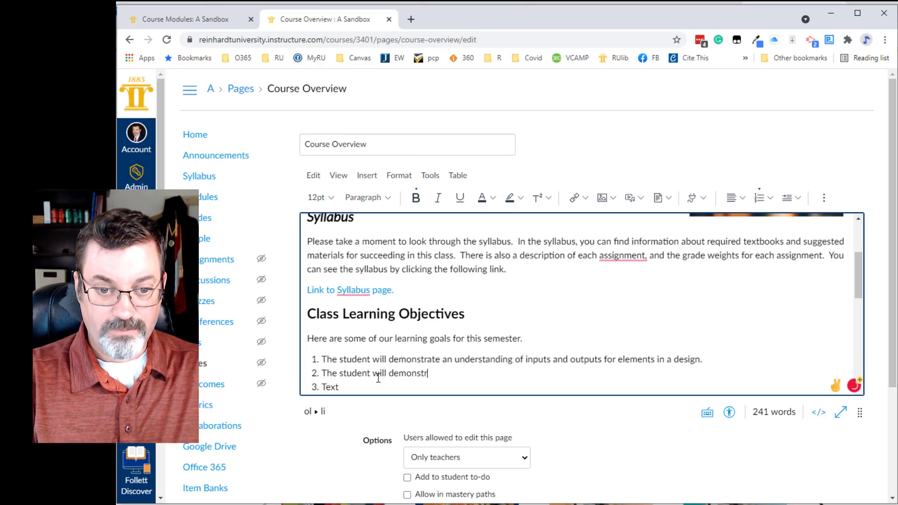
text(ate)
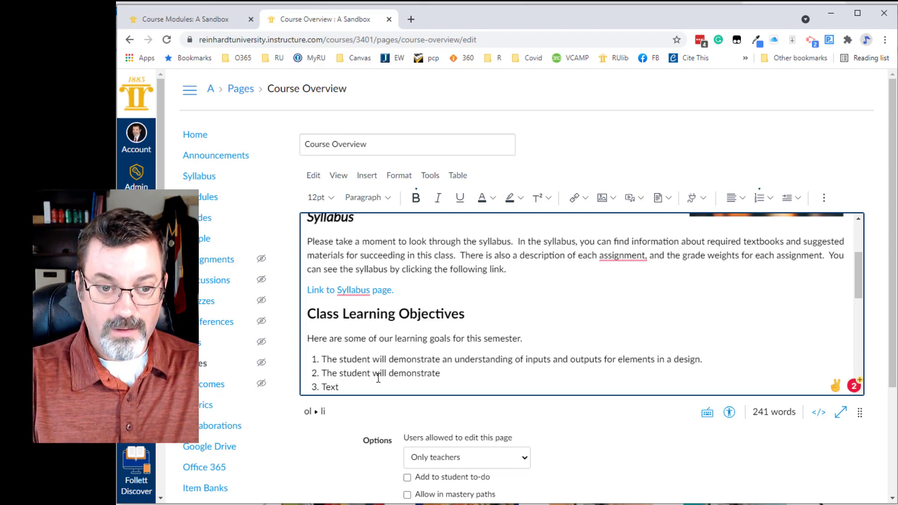
text( the ability)
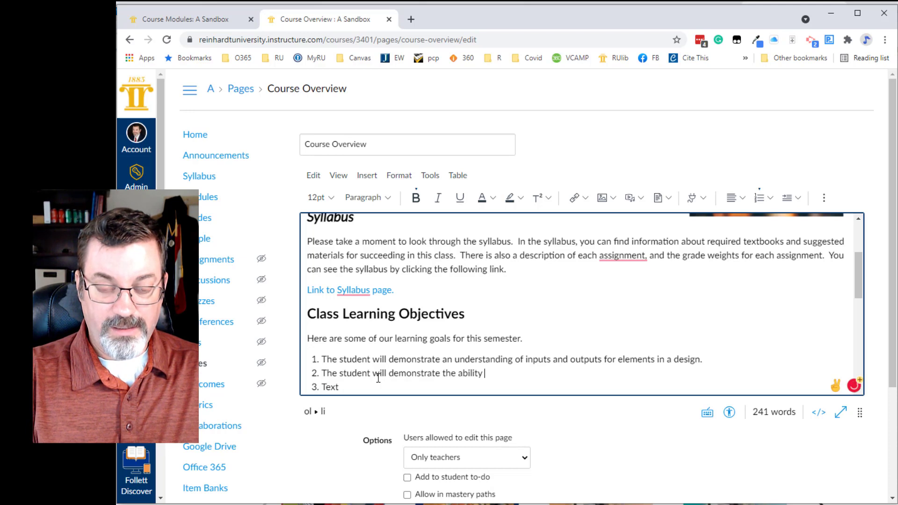
text( to )
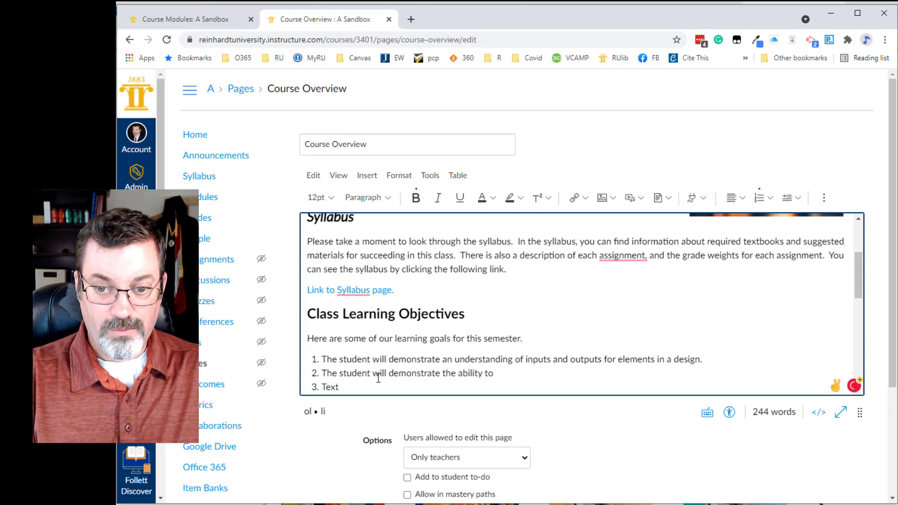
text(analy)
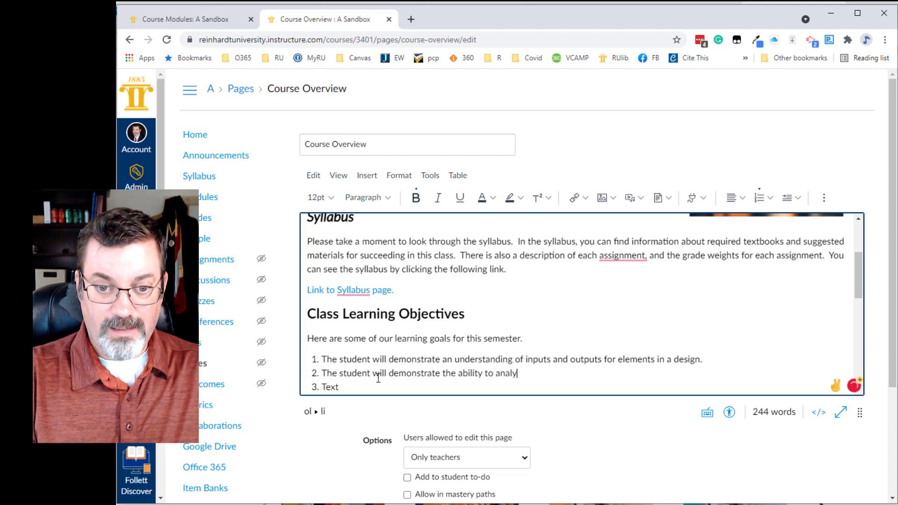
text(ze s)
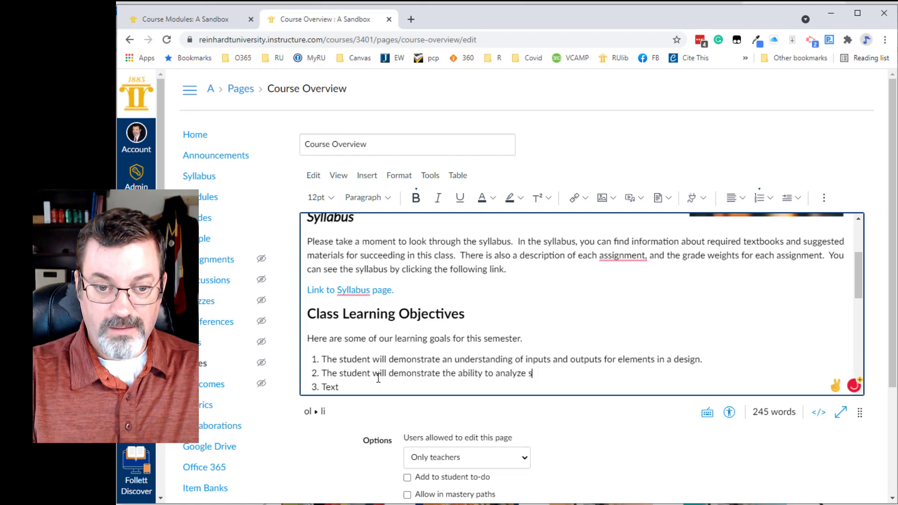
text(ystems)
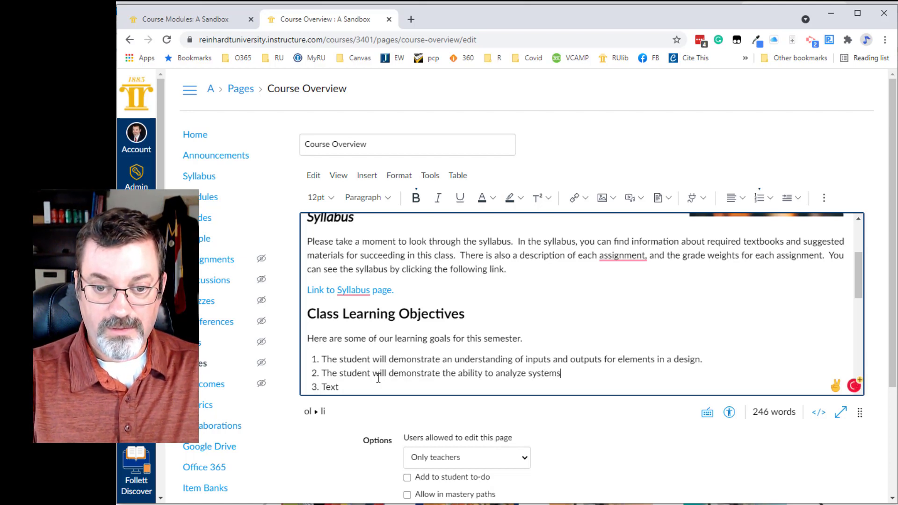
text( and create their own)
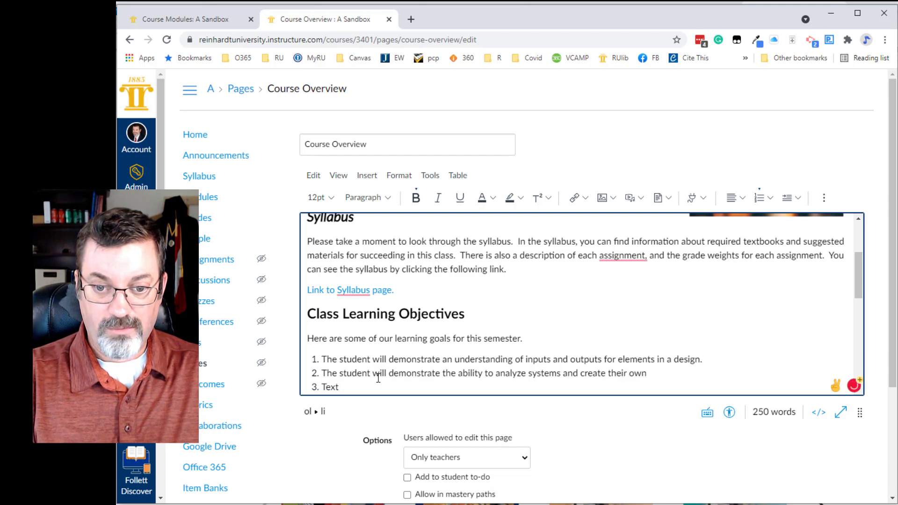
text( mini)
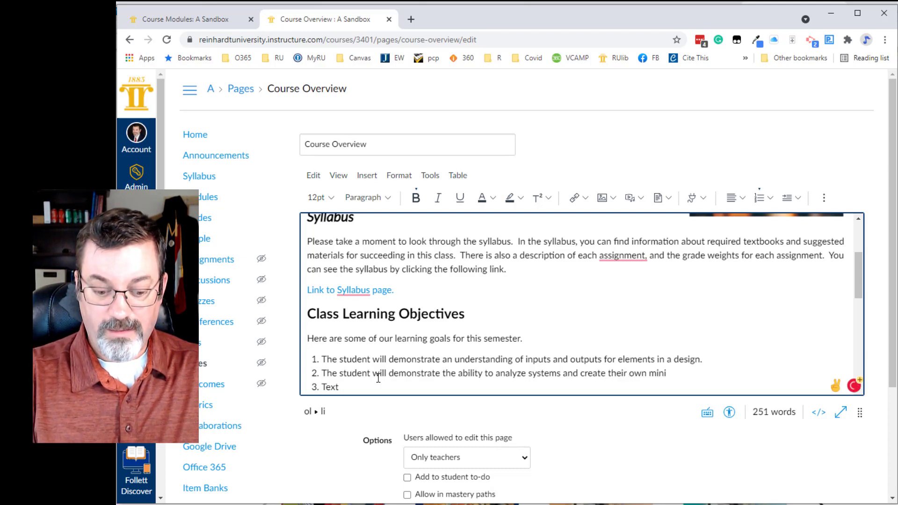
text(-projects.)
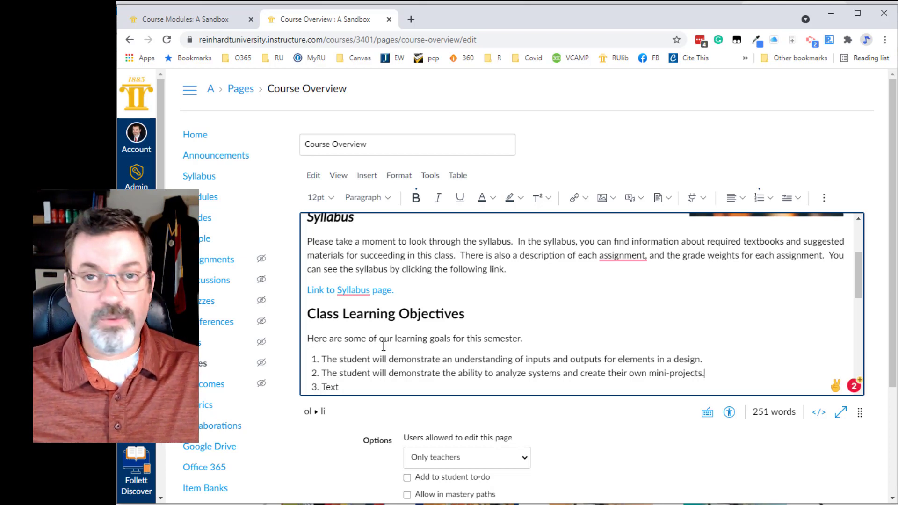
Replace the placeholder paragraph under Expectations with "Reading assignments are due before class."
scroll(382, 346, down, 1)
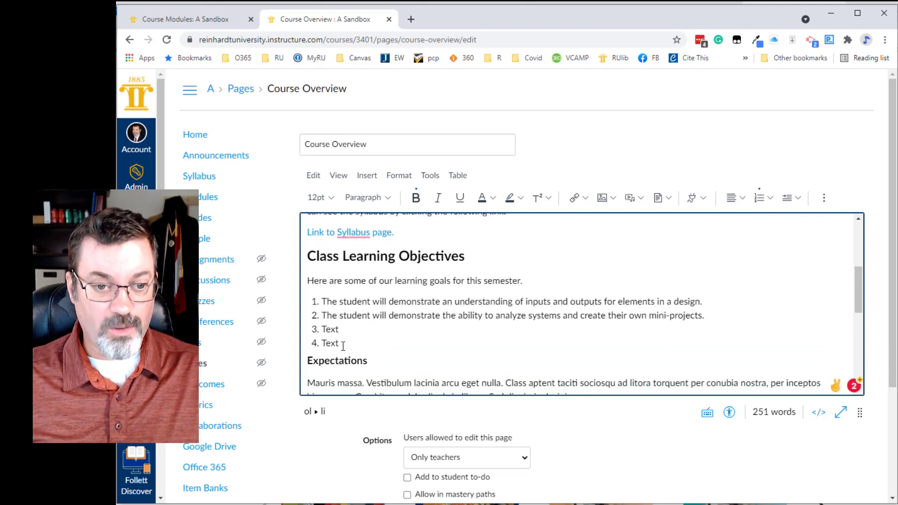
scroll(387, 343, down, 1)
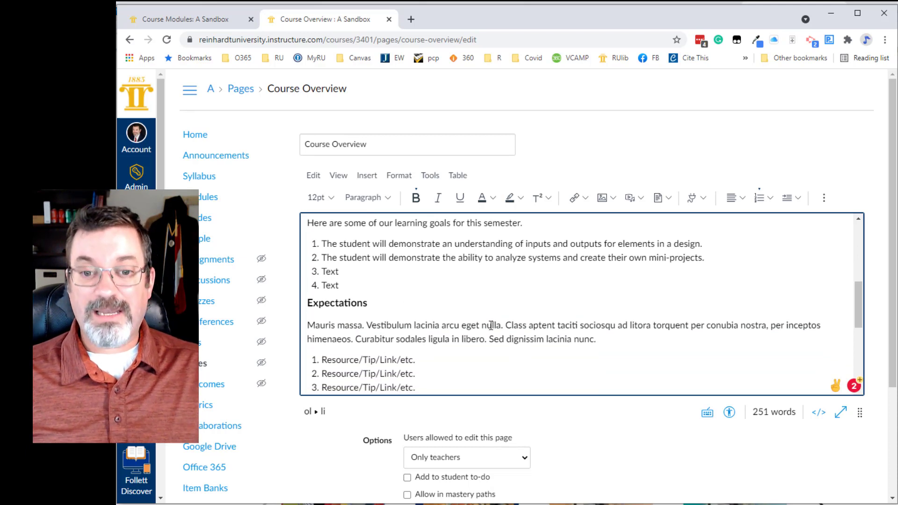
drag(600, 341, 310, 324)
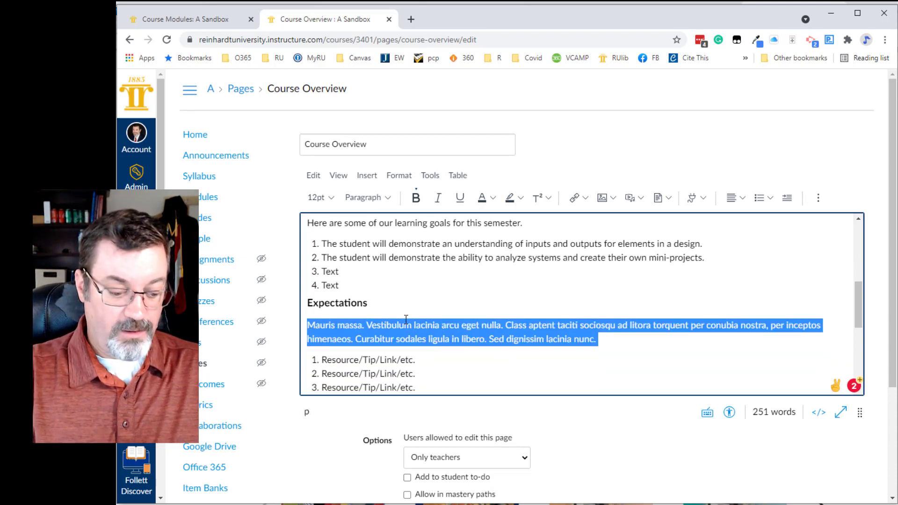
text(Reading )
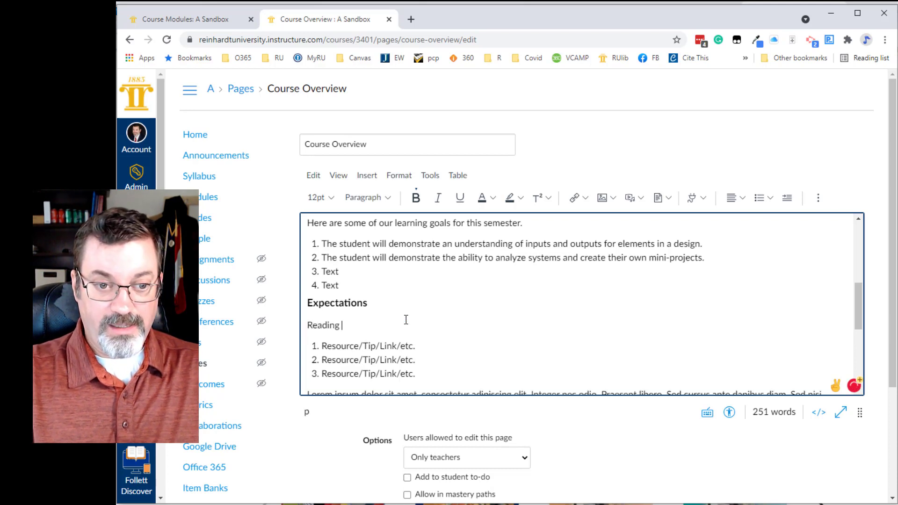
text(assignments are)
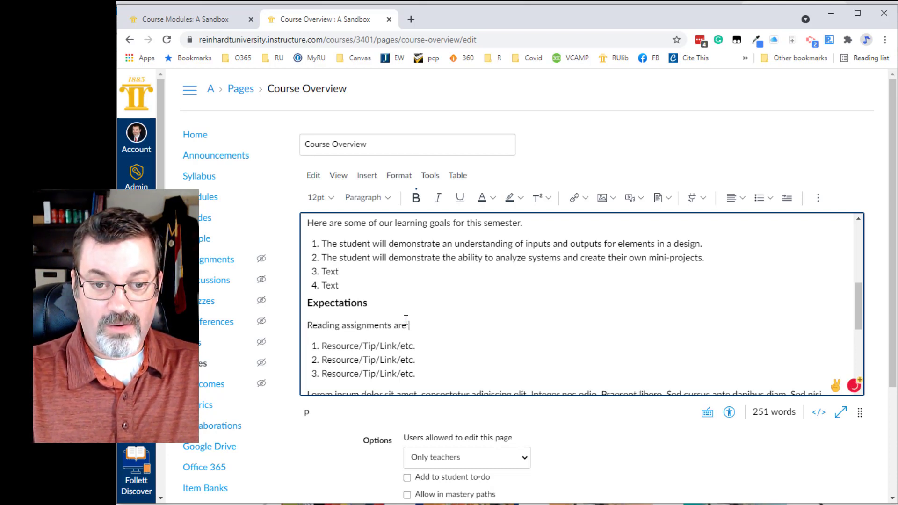
text( due b)
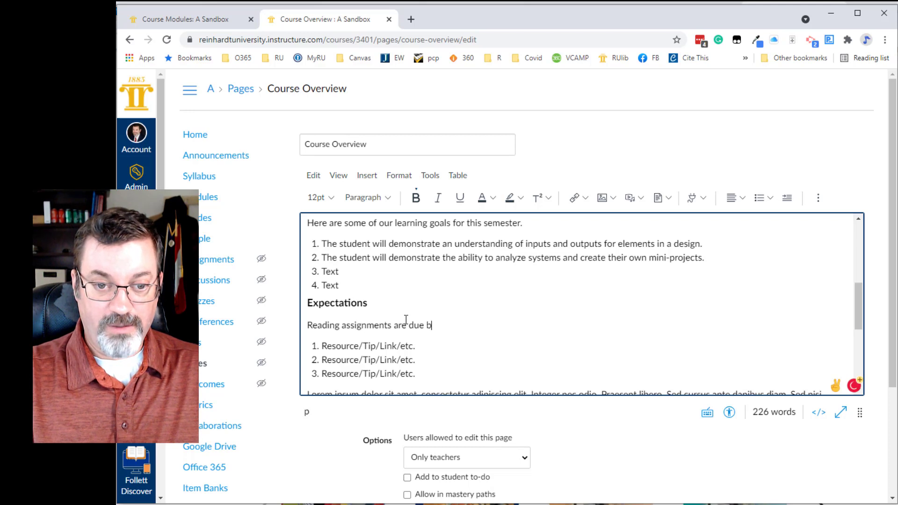
text(efore class.)
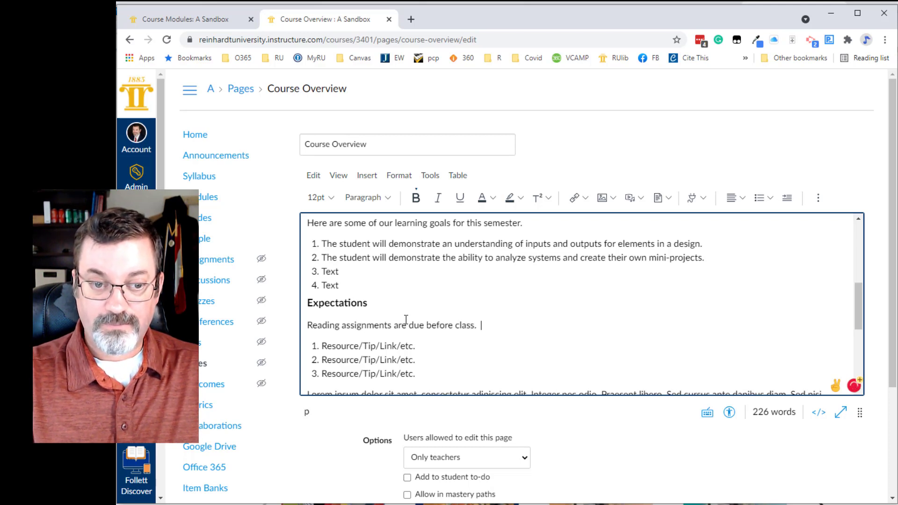
Add a new line reading "Late Assignment policy" below the Expectations sentence and format it as Heading 3
key(Return)
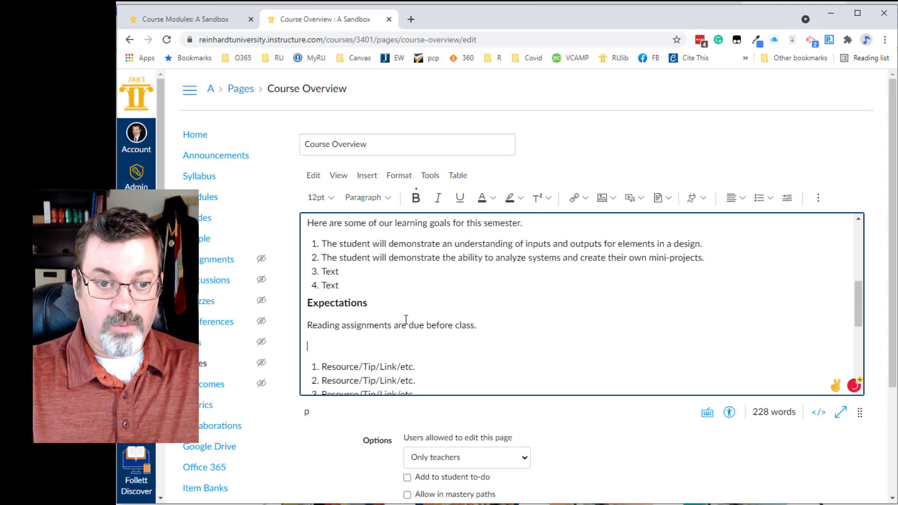
text(Late As)
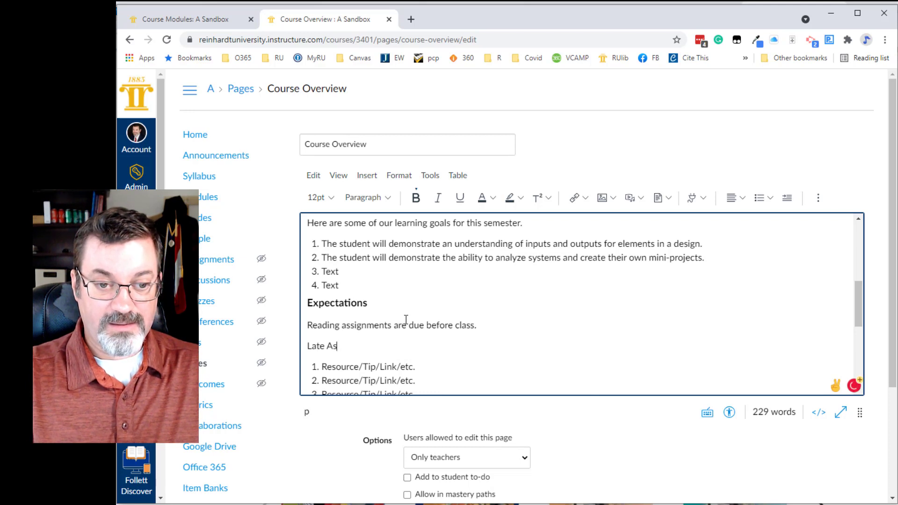
text(signment policy)
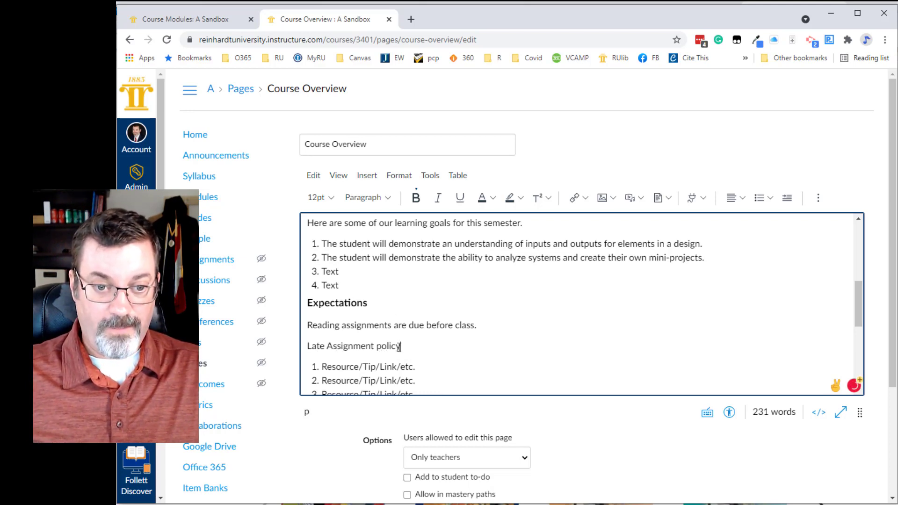
drag(401, 346, 309, 347)
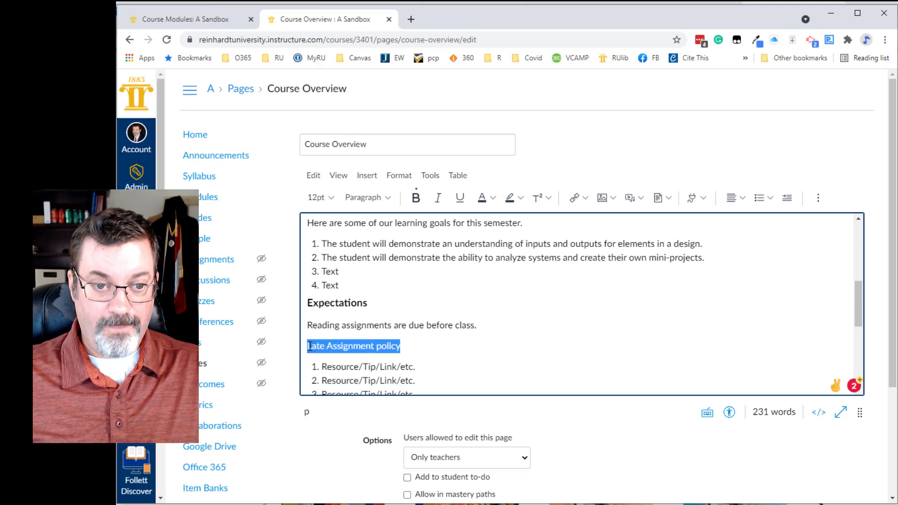
click(384, 202)
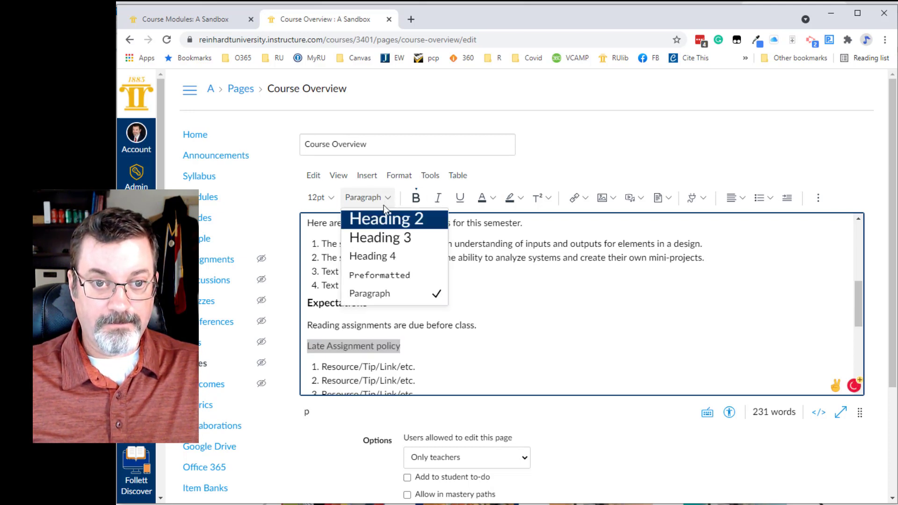
click(389, 239)
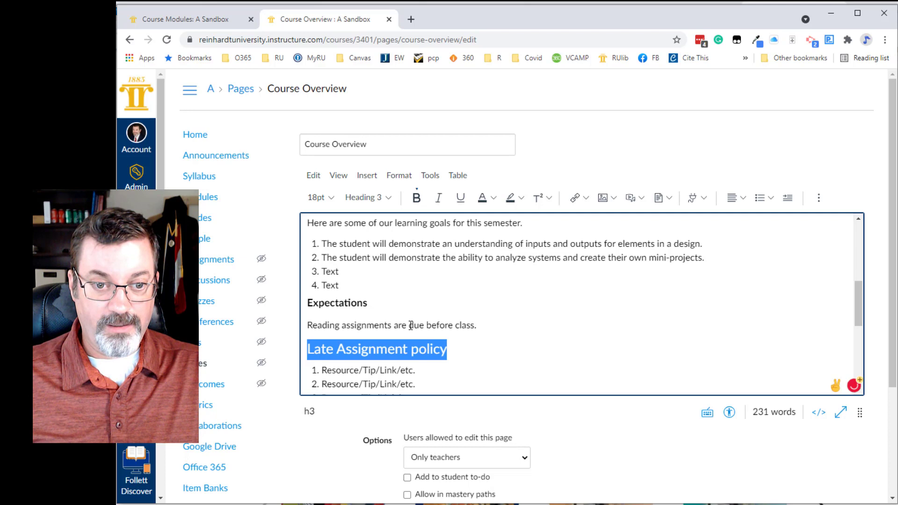
Below the Late Assignment policy heading, add "Late assignments will be accepted up to 5 days after the due date for a minor point penalty of 10%."
click(445, 372)
scroll(451, 360, down, 3)
click(473, 234)
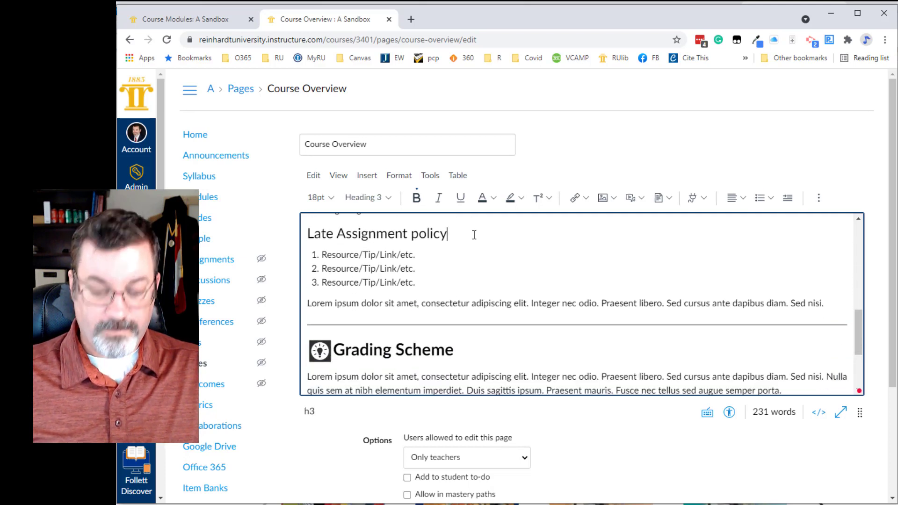
key(Return)
text(Lat)
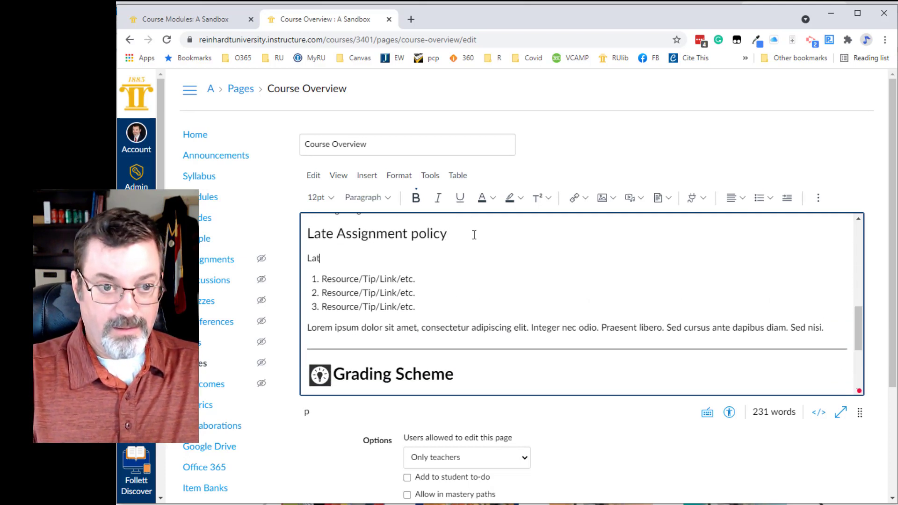
text(e assignments)
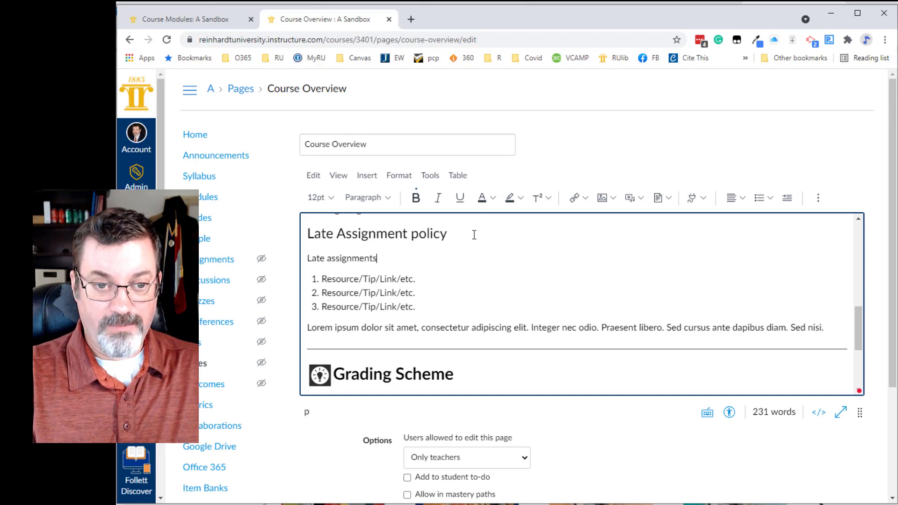
text( will be accepted up to )
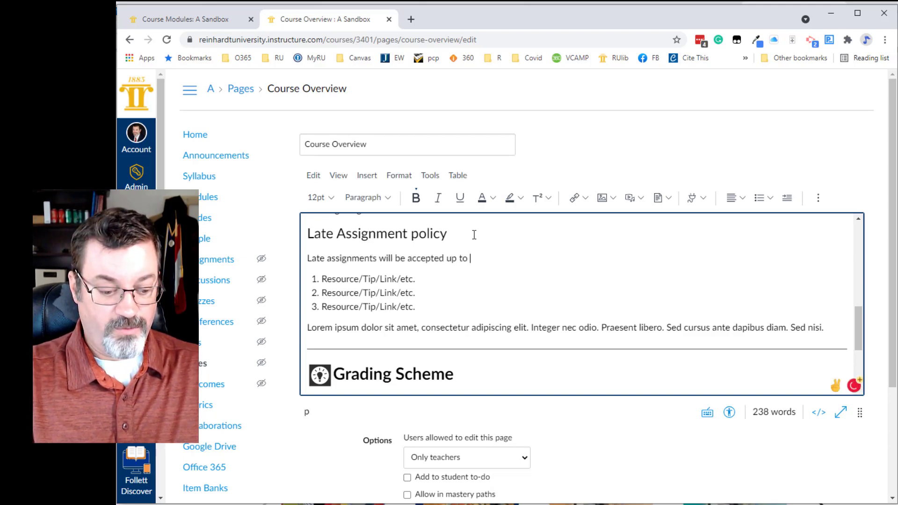
text(5 days after the )
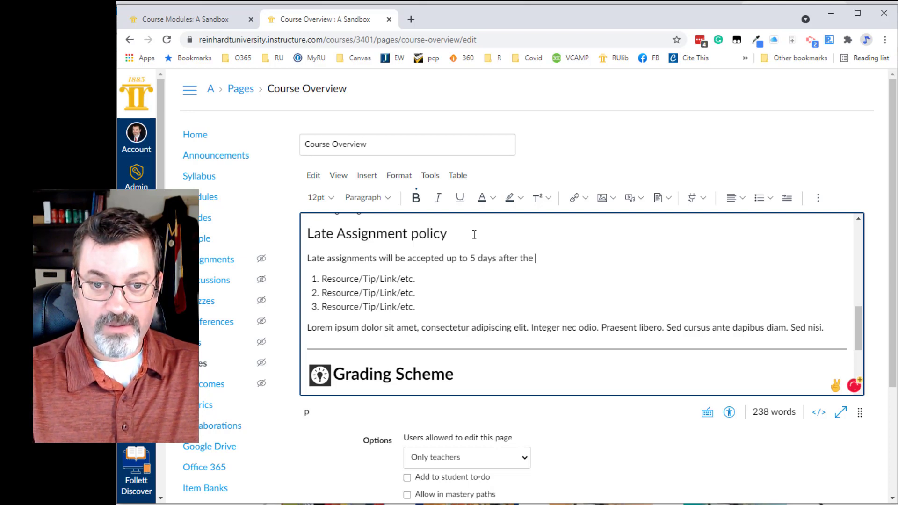
text(due date for a )
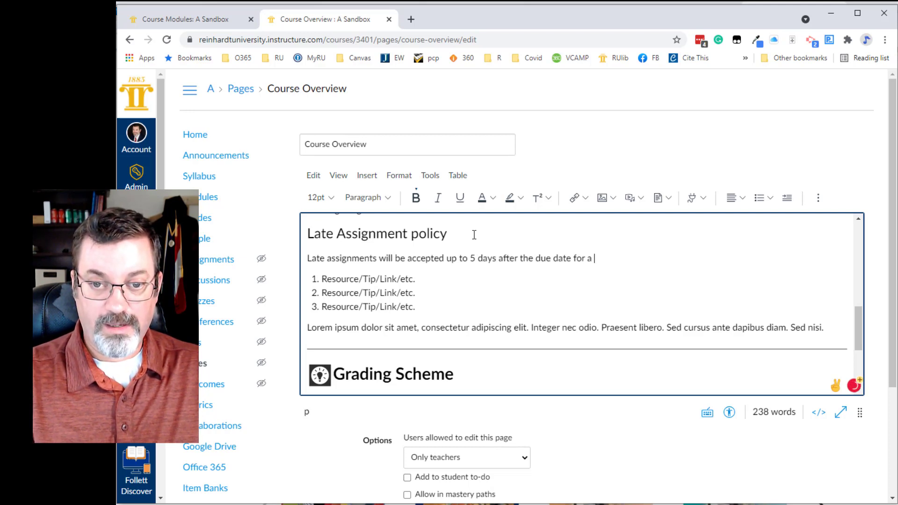
text(min)
text(penal)
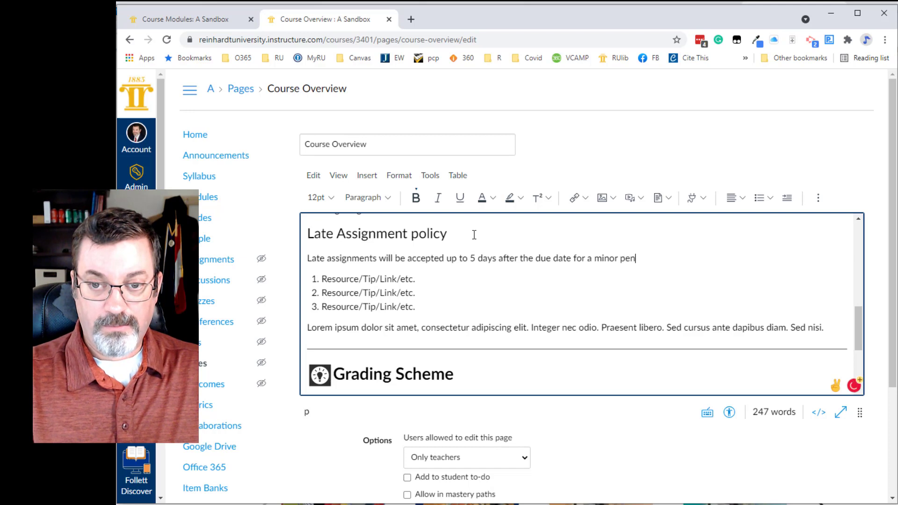
key(BackSpace)
key(BackSpace)
key(BackSpace)
key(BackSpace)
text(oint penal)
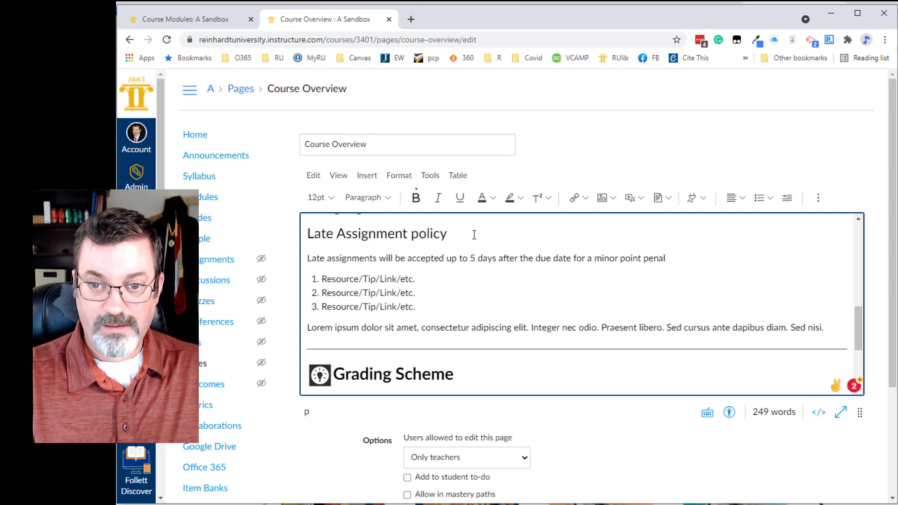
text(ty of)
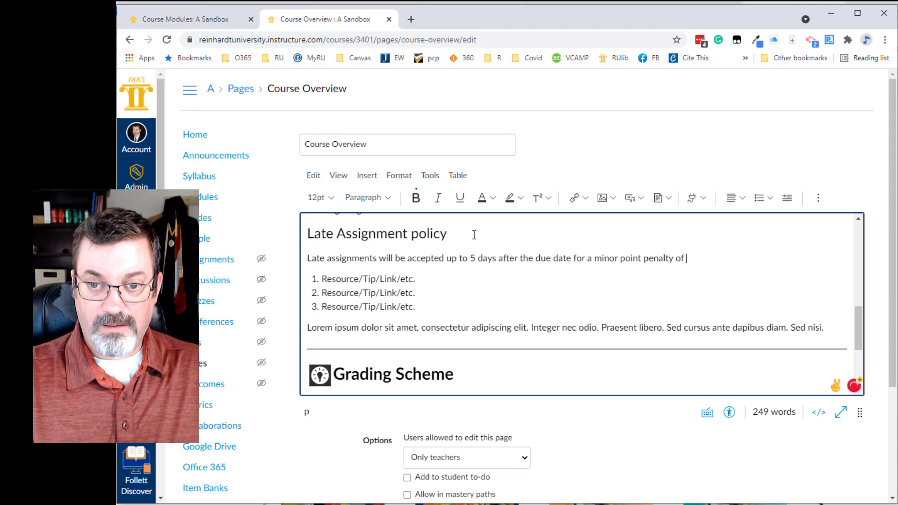
text( 10%.)
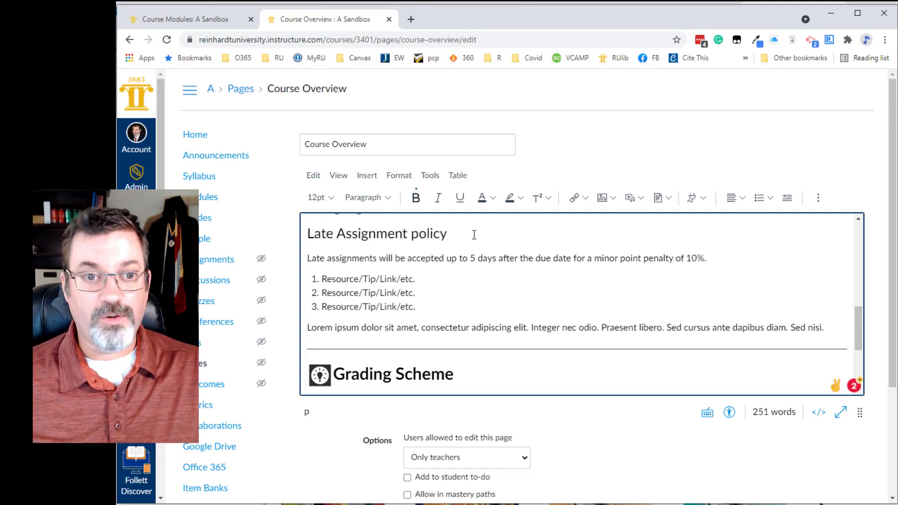
Format the Expectations and Class Learning Objectives headings as Heading 2
scroll(485, 294, up, 3)
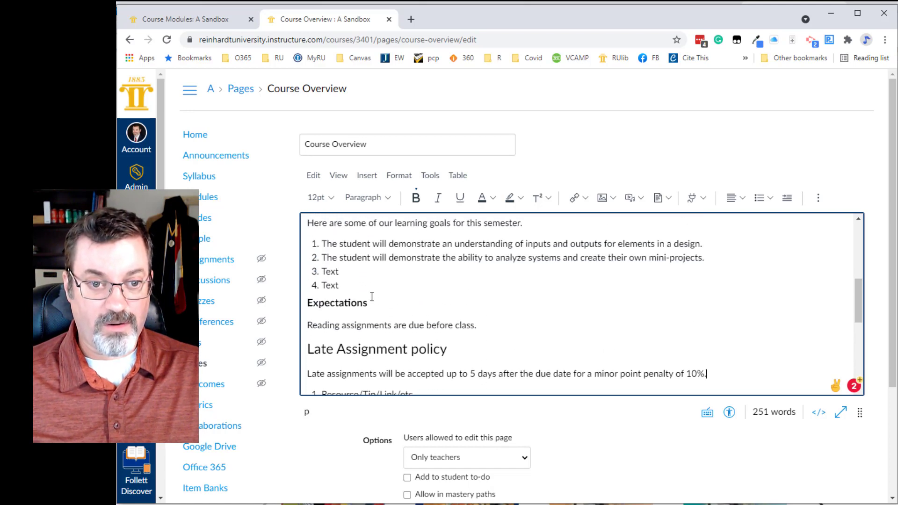
click(345, 304)
scroll(395, 293, up, 3)
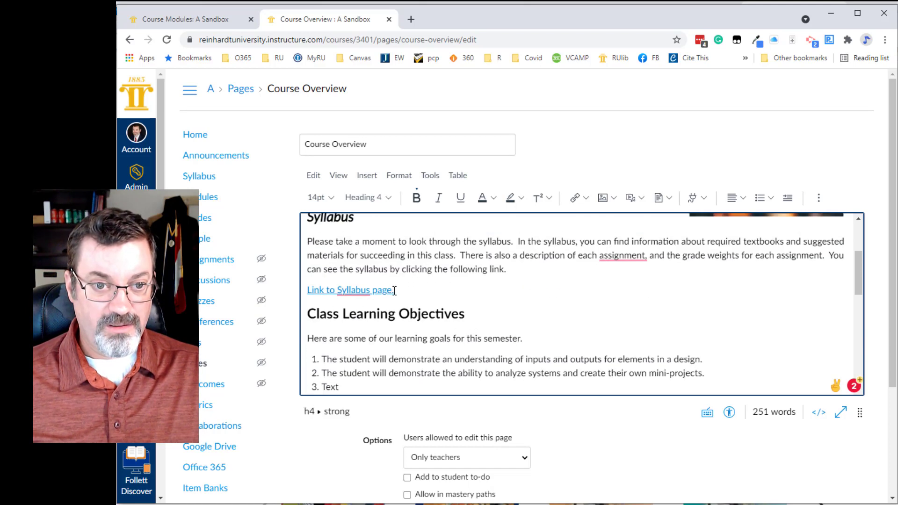
click(385, 198)
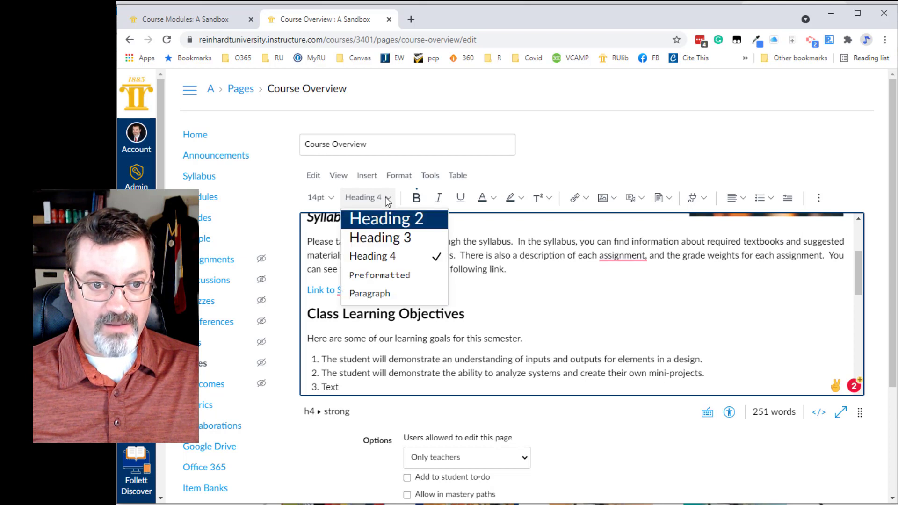
click(388, 238)
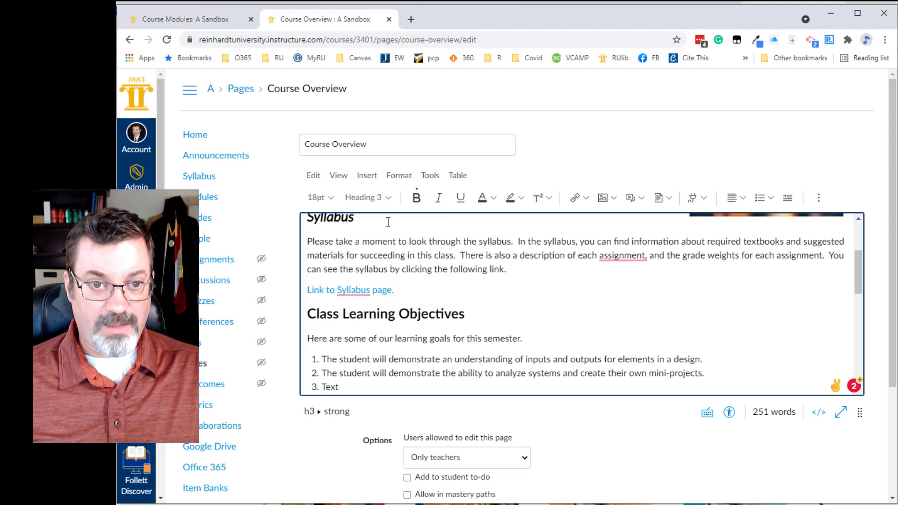
click(389, 198)
click(374, 217)
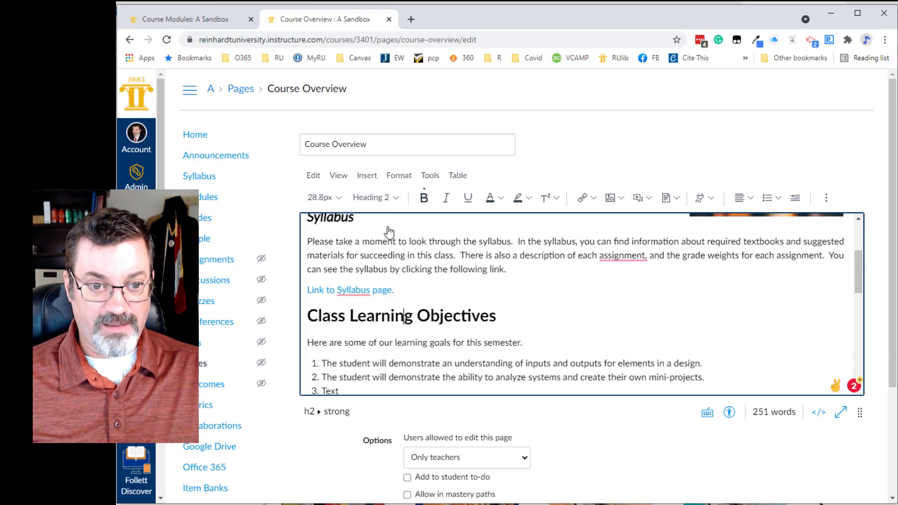
Add a new line reading "Additional tips" below the late-assignment sentence and format it as Heading 3
scroll(440, 283, up, 3)
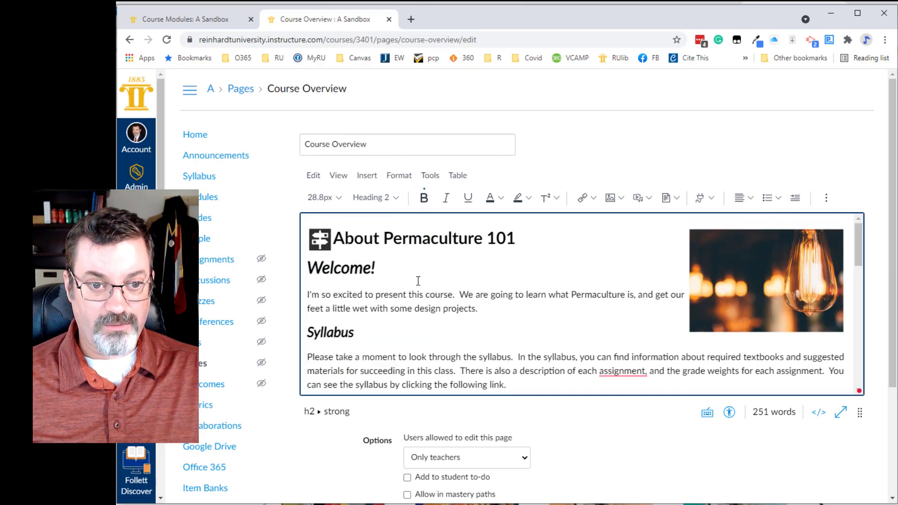
scroll(417, 281, down, 10)
scroll(423, 273, up, 1)
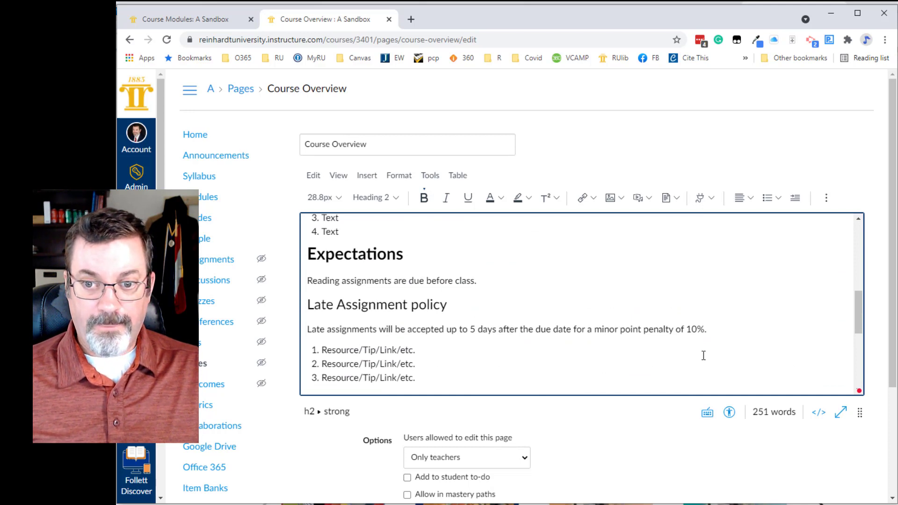
click(725, 326)
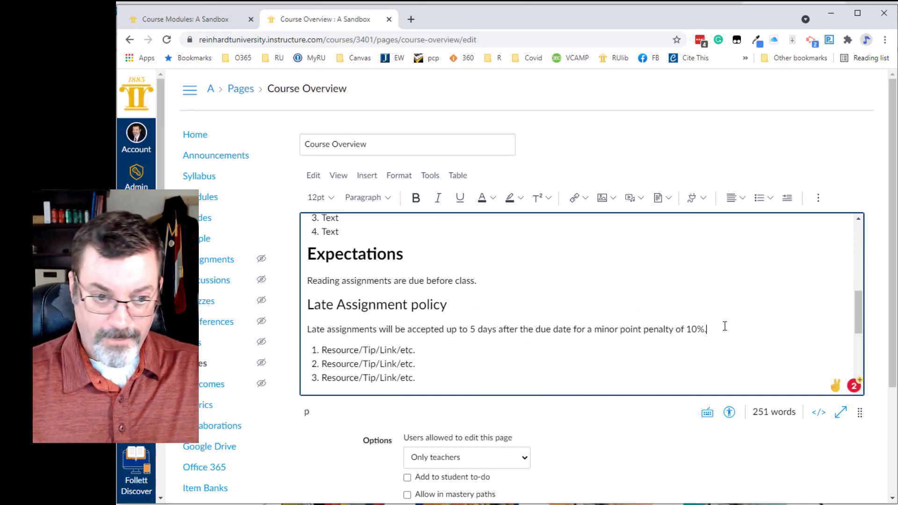
key(Return)
text(Addi)
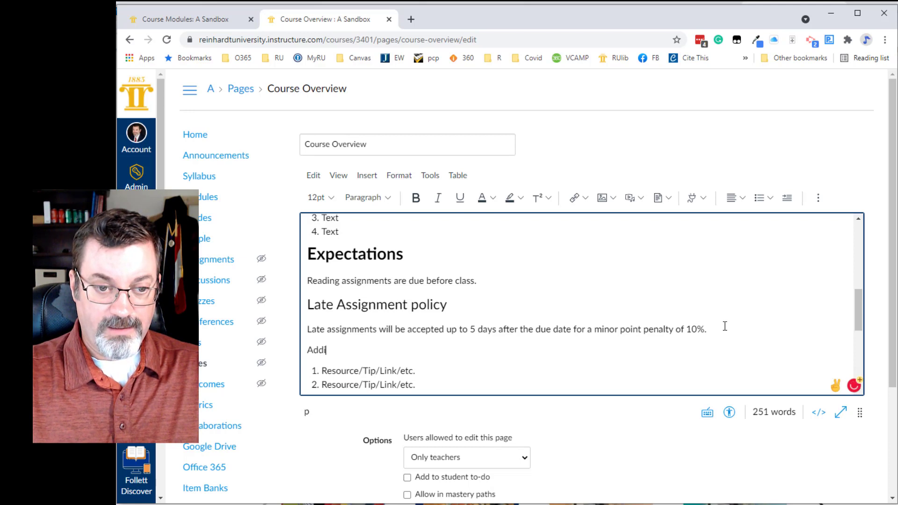
text(tiona)
key(BackSpace)
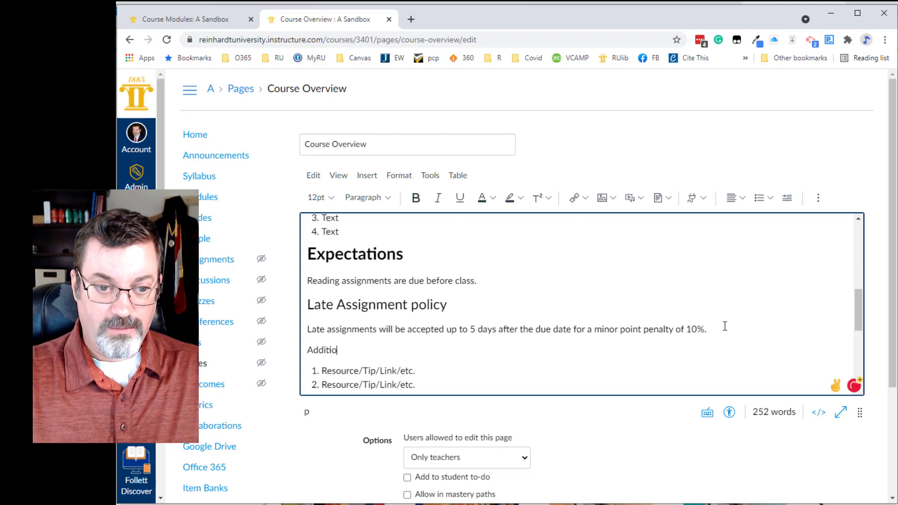
text(nal tips)
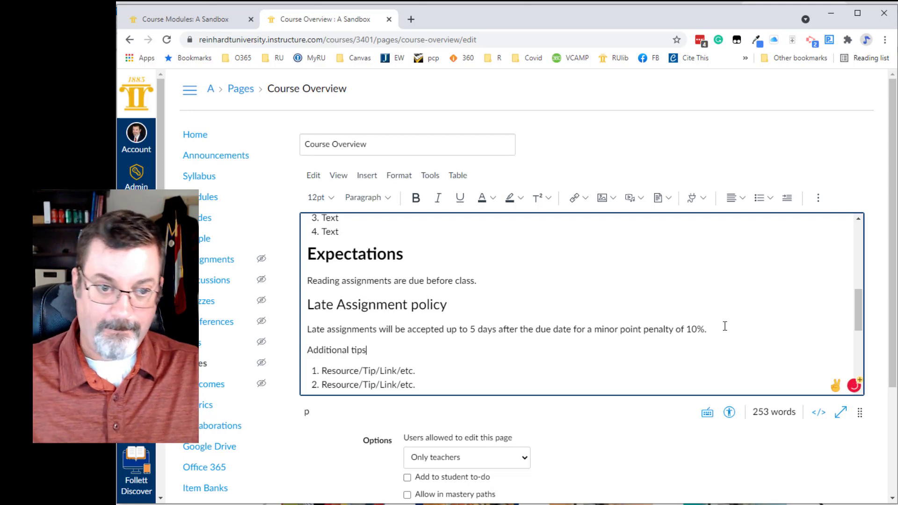
click(362, 204)
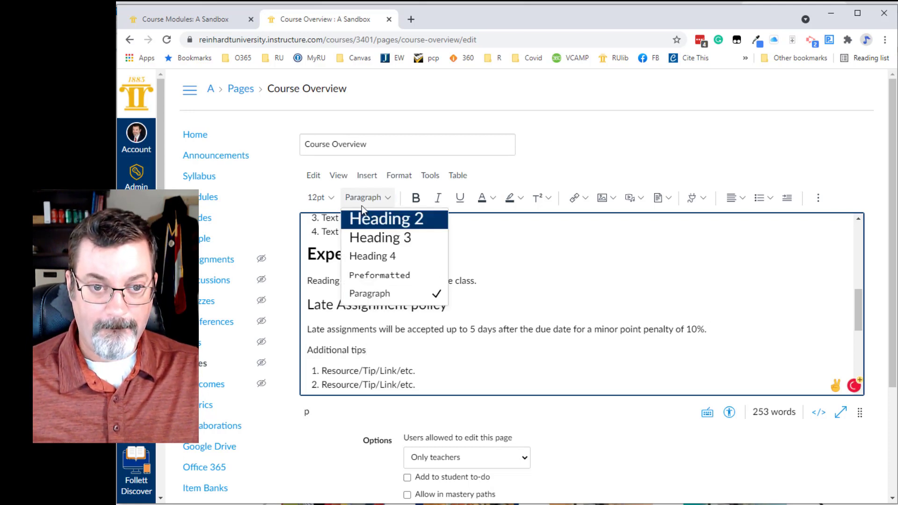
click(367, 239)
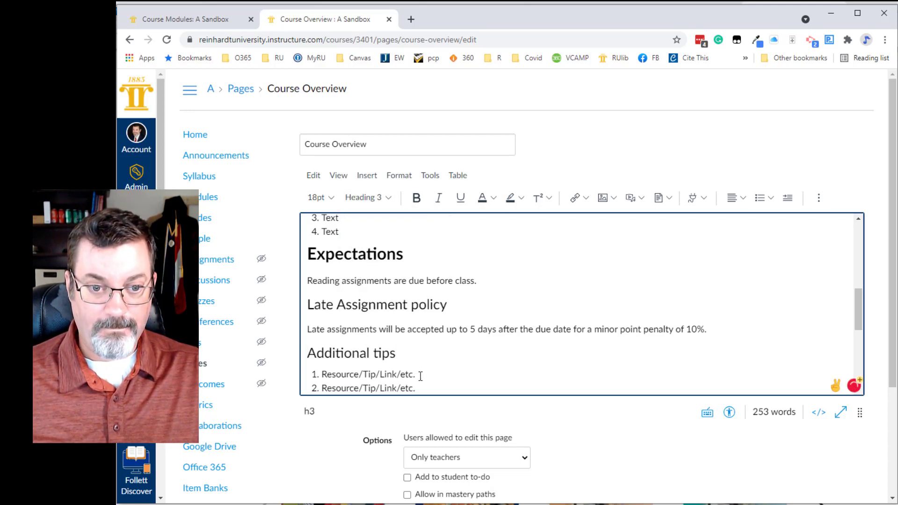
Replace the first placeholder tip with "You should take notes while watching the YouTube videos assigned in this course."
drag(417, 374, 324, 377)
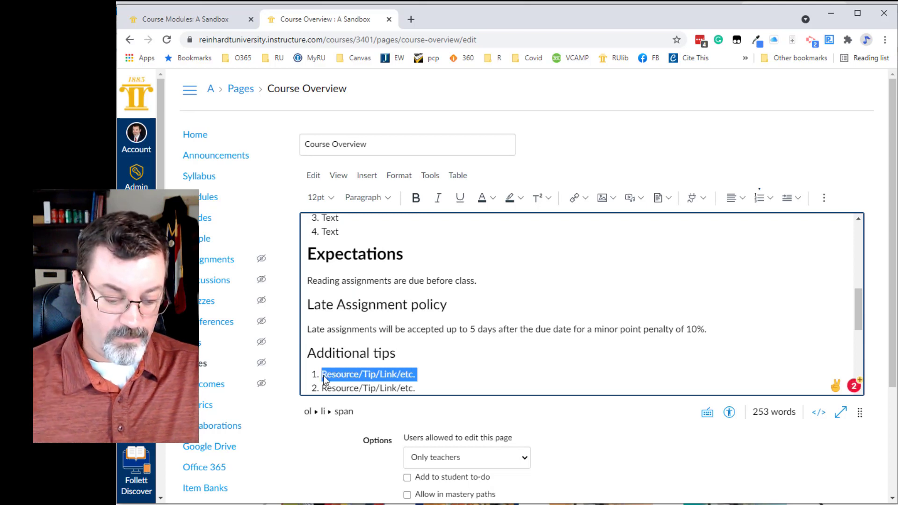
text(You should)
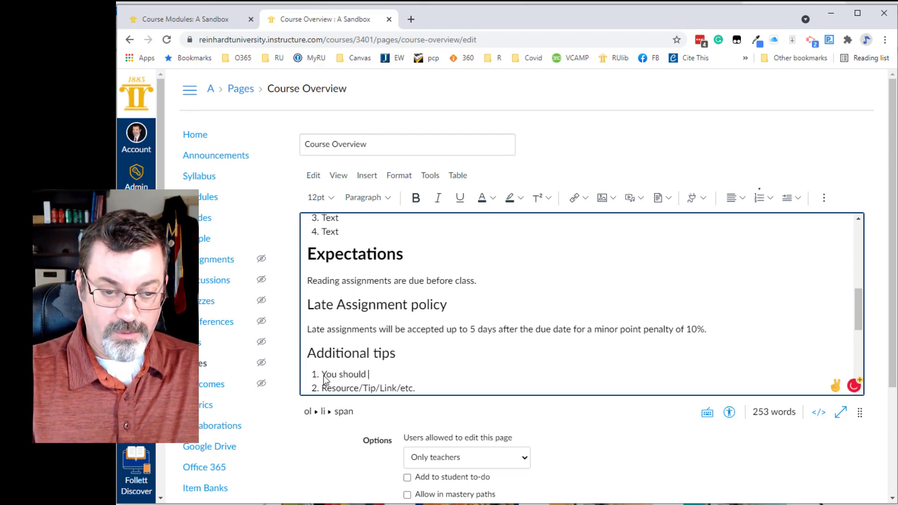
text( take n)
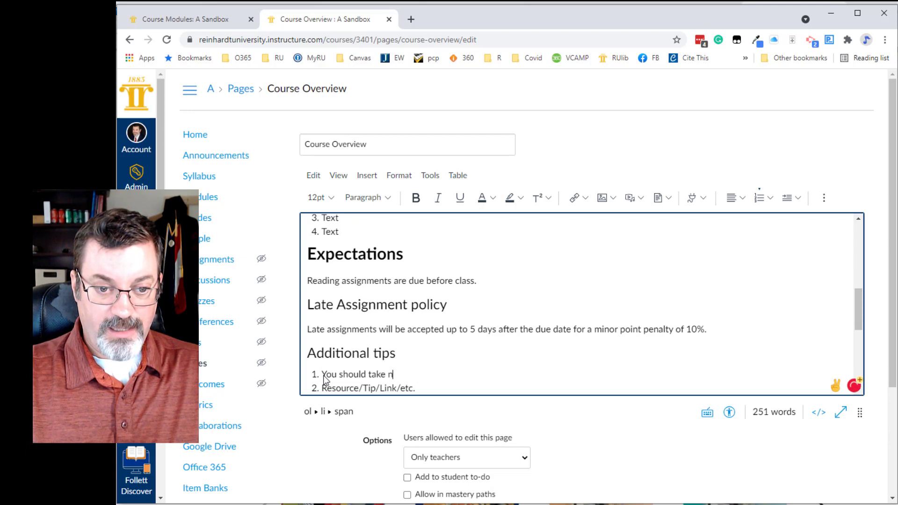
text(otes wi)
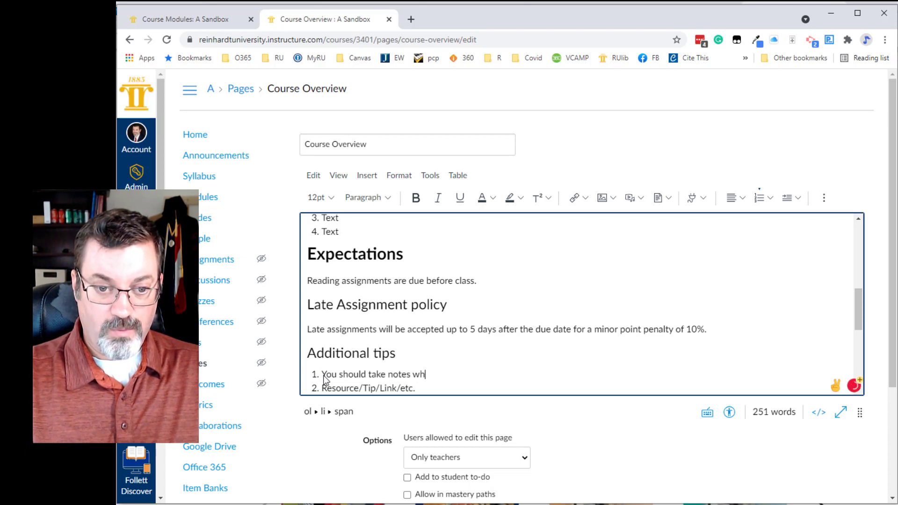
text(ile watching t)
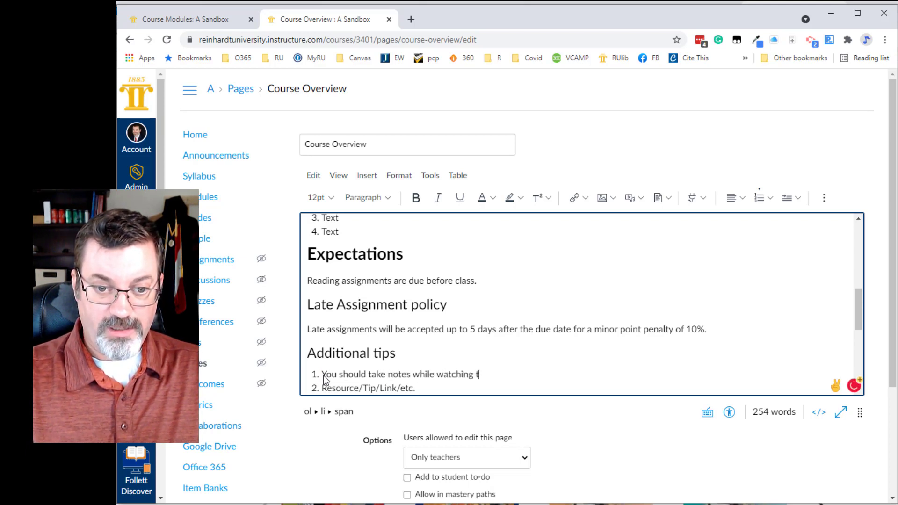
text(he YouTube videos)
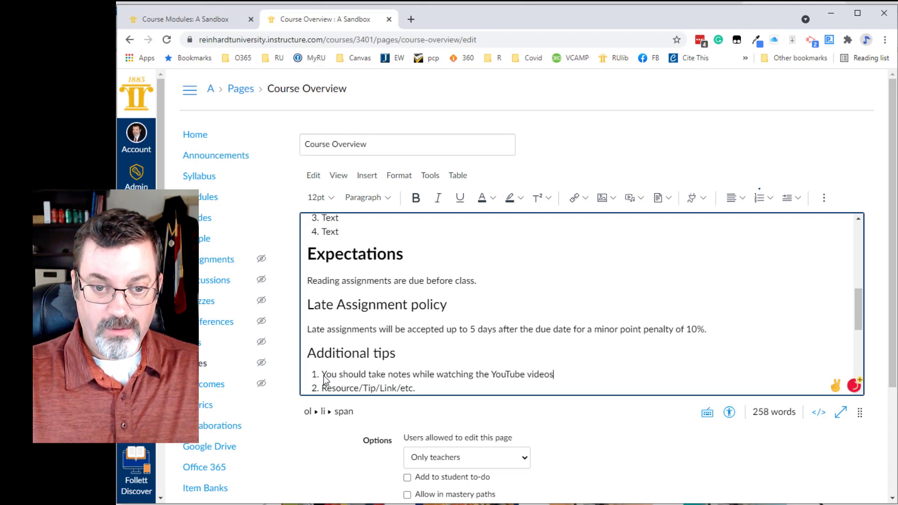
text( assigned in this course.)
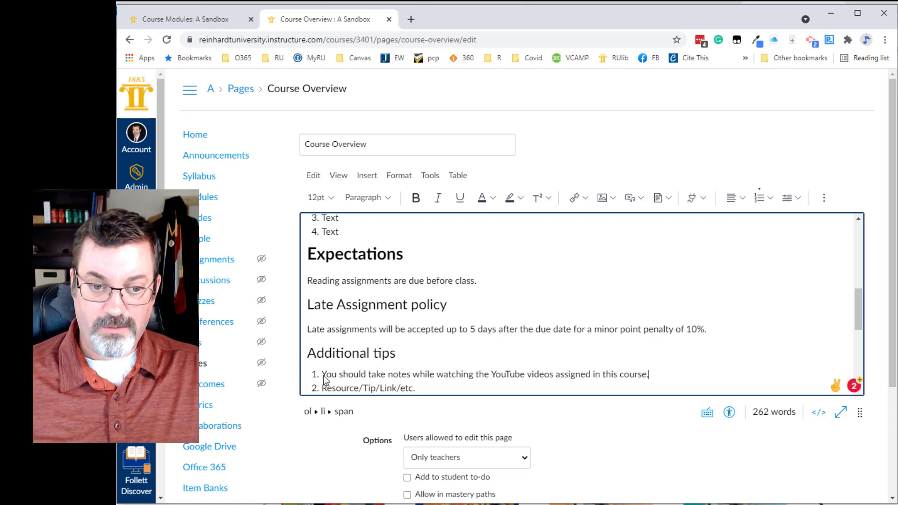
Replace the second placeholder tip with "It's a good idea to try and find a local permaculture design and visit it."
scroll(326, 379, down, 1)
drag(416, 333, 323, 335)
text(I)
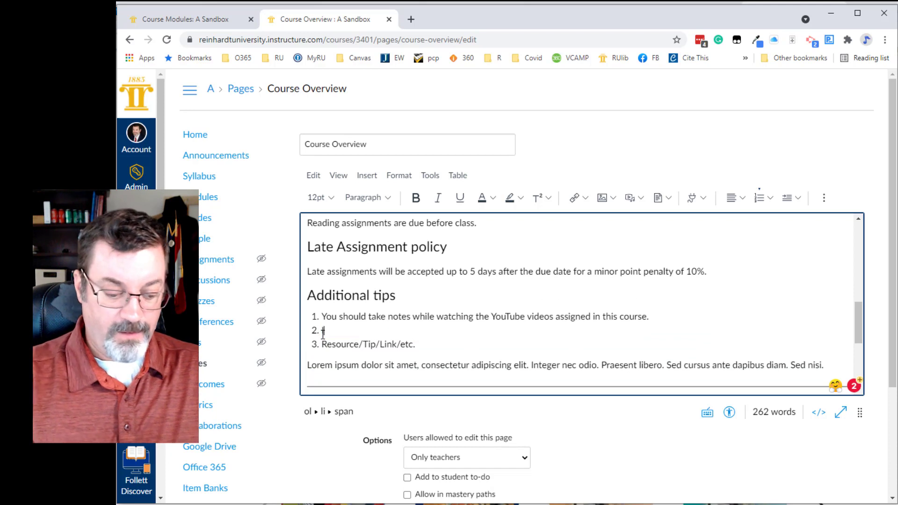
text(t's a good idea t)
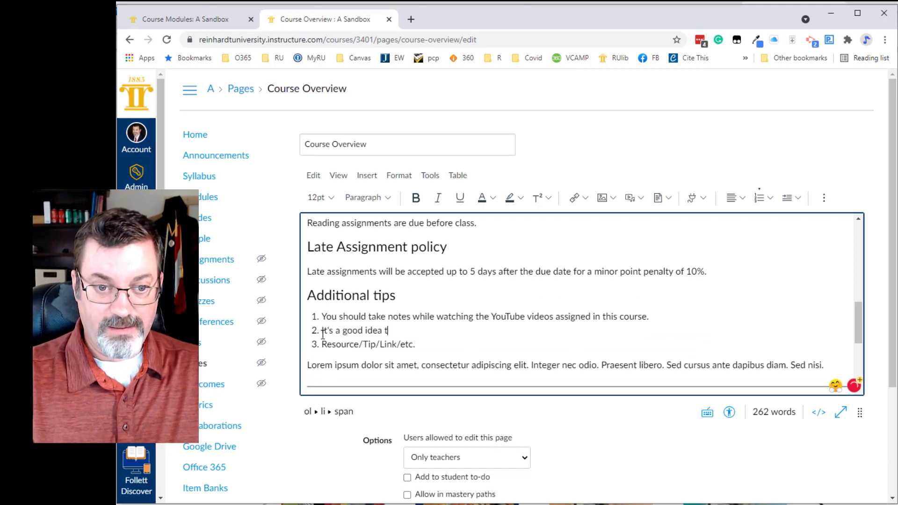
text(o try and find)
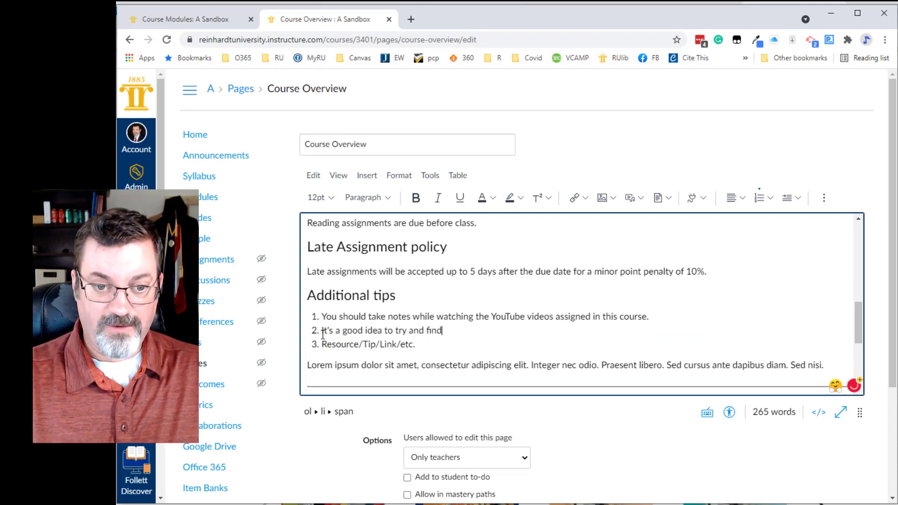
text( a P)
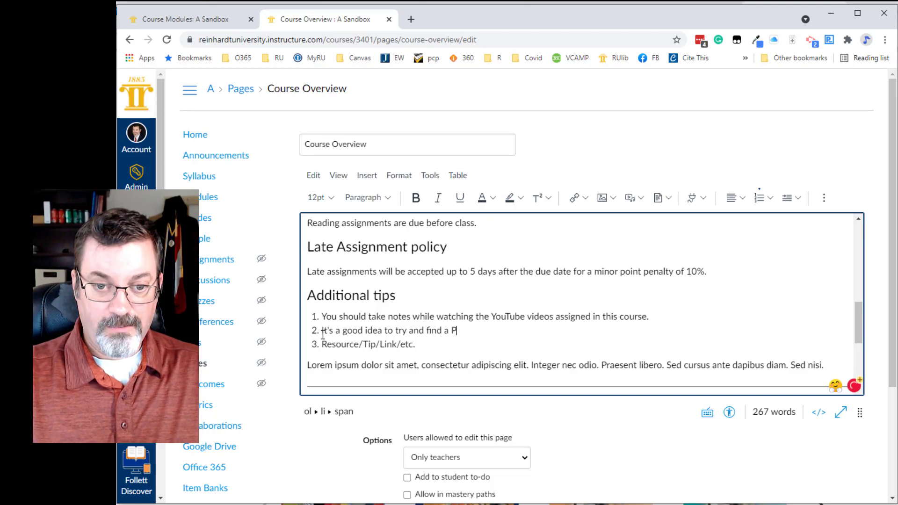
text(ermacult)
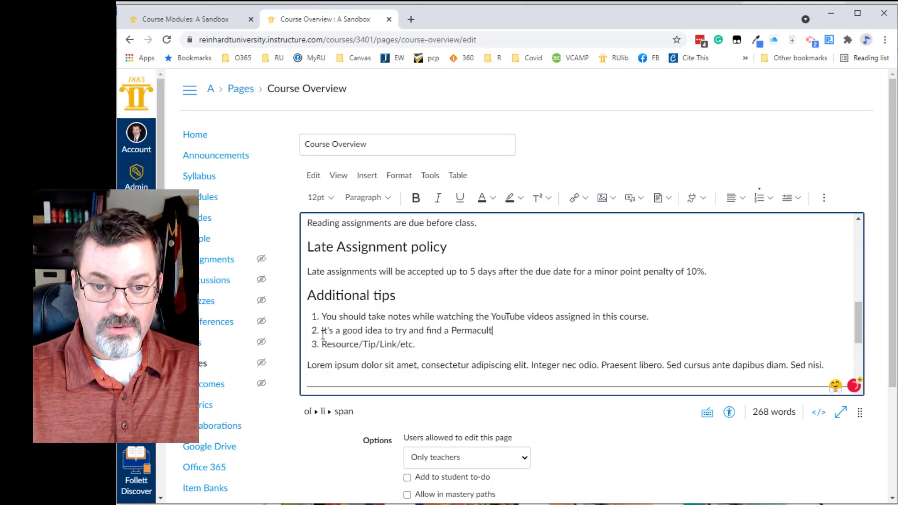
text(ure desi)
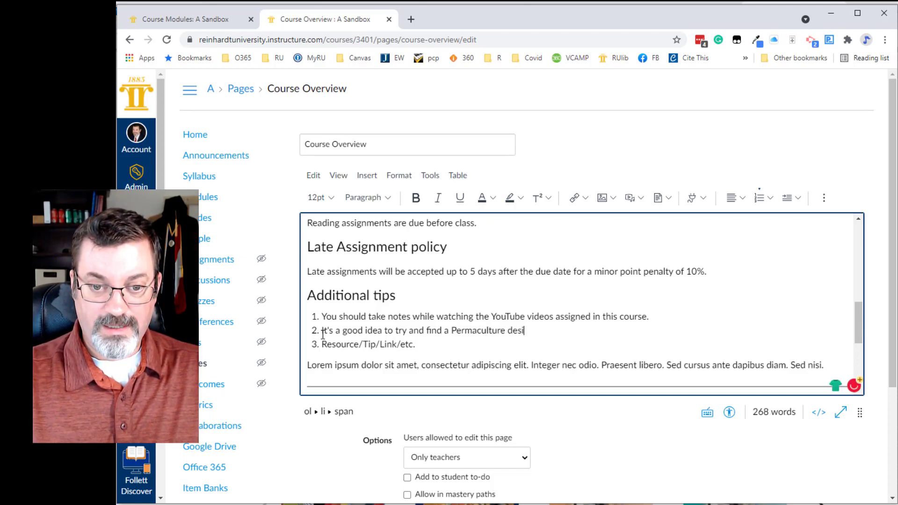
text(g)
key(BackSpace)
key(BackSpace)
key(BackSpace)
key(BackSpace)
key(BackSpace)
key(BackSpace)
key(BackSpace)
key(BackSpace)
key(BackSpace)
key(BackSpace)
key(BackSpace)
key(BackSpace)
key(BackSpace)
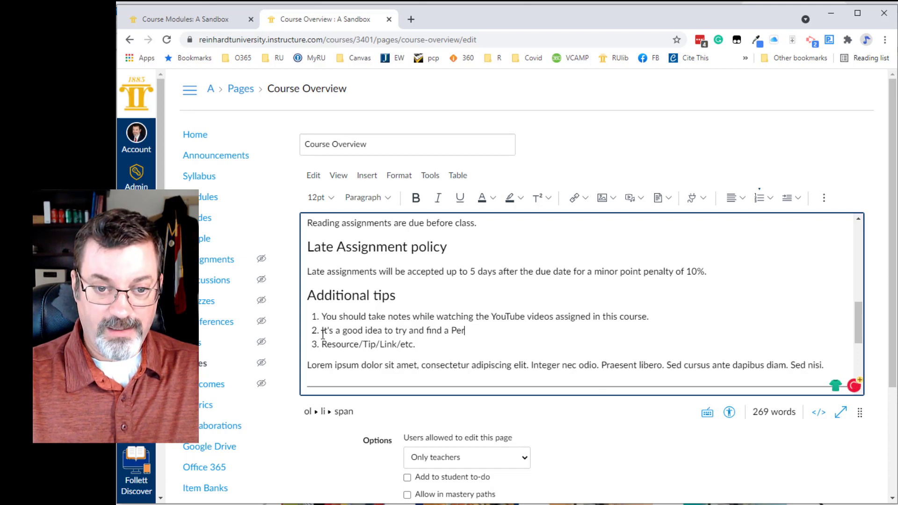
text(local perm)
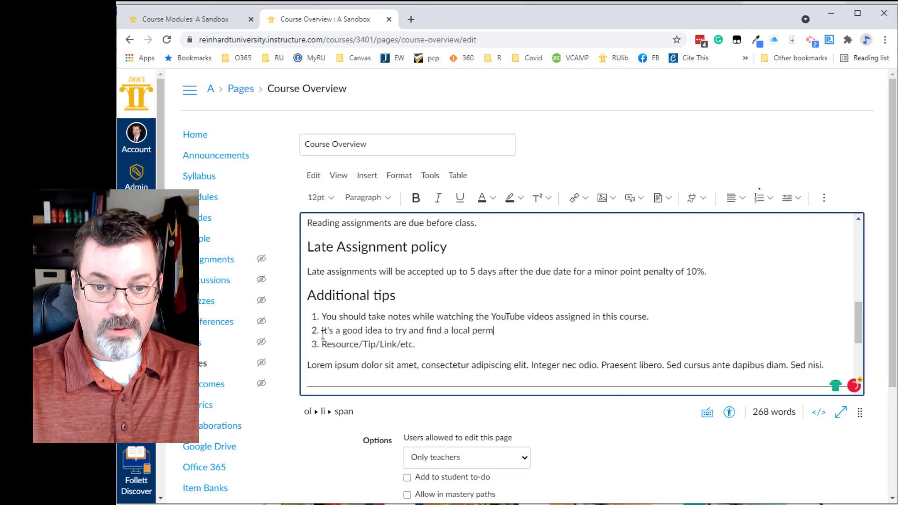
text(aculture )
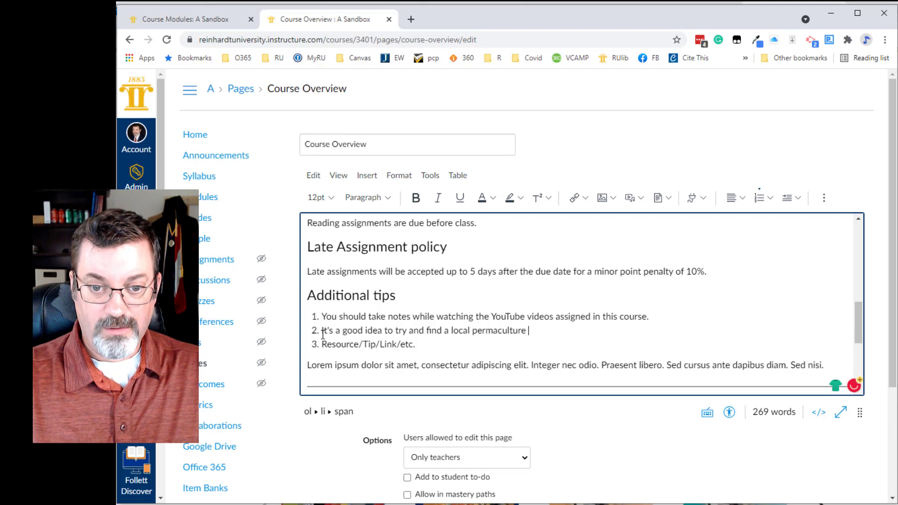
text(design and visit it.)
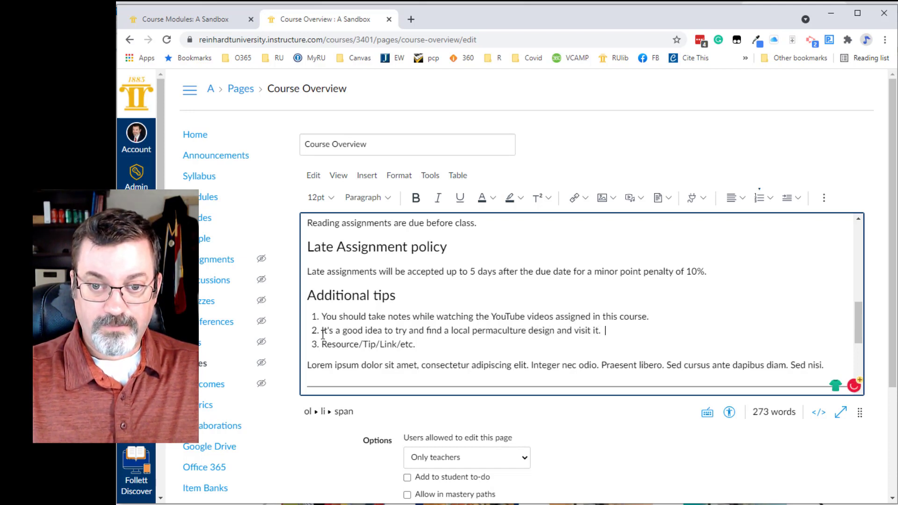
Continue the second tip with "Permaculturists are generally eager to share what they have learned during their personal design process,"
text(  Permacul)
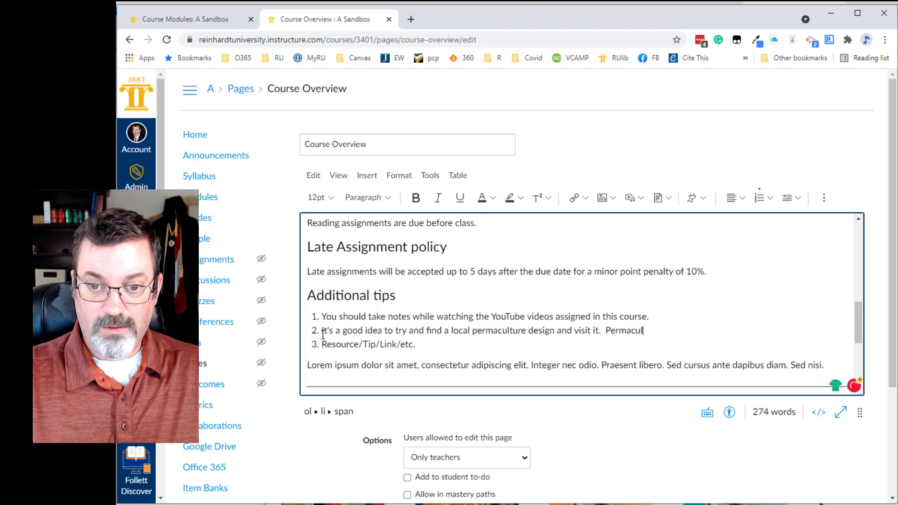
text(turists are g)
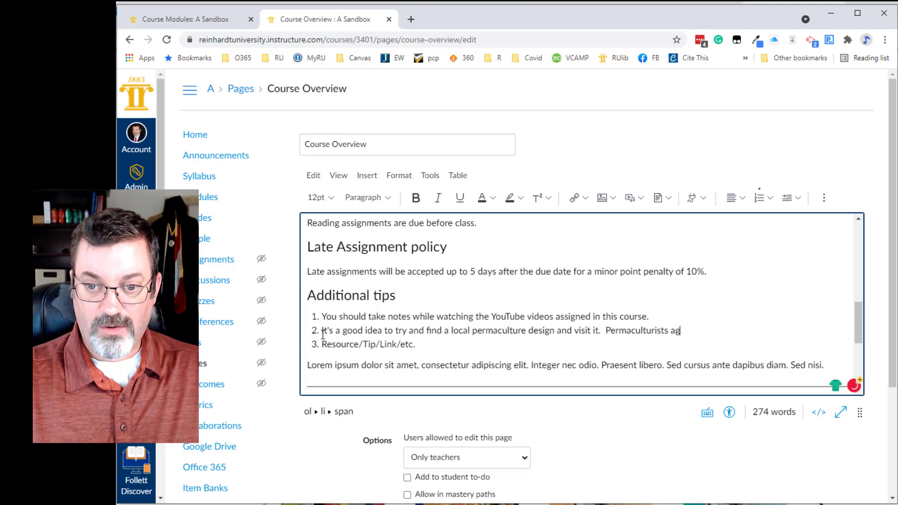
key(BackSpace)
text(re generally ea)
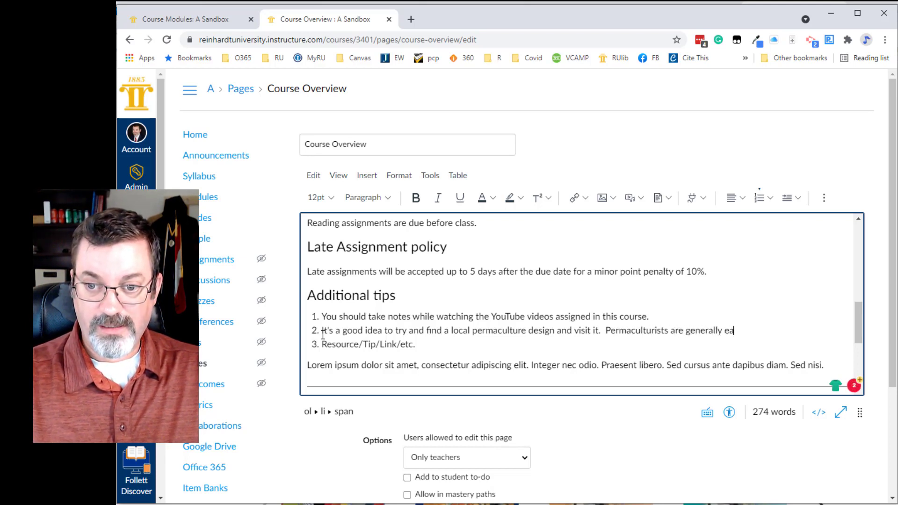
text(ger to share what)
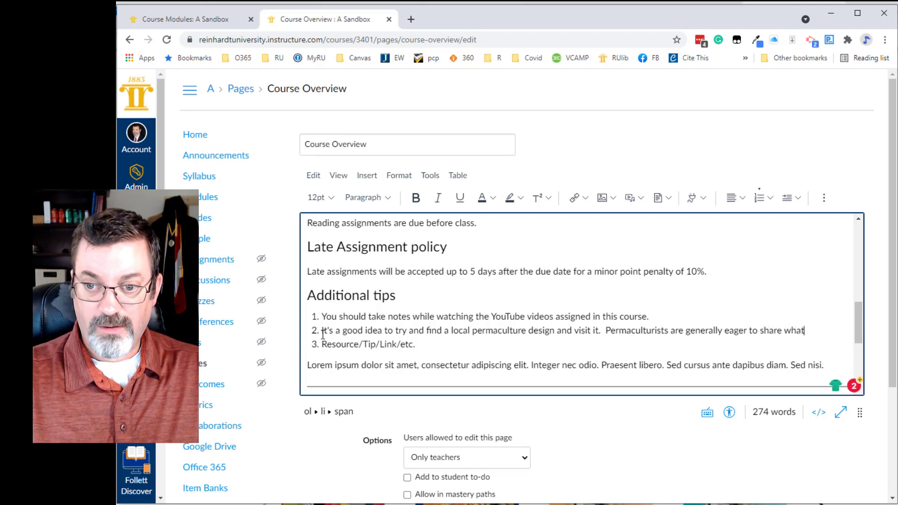
text( they have learn)
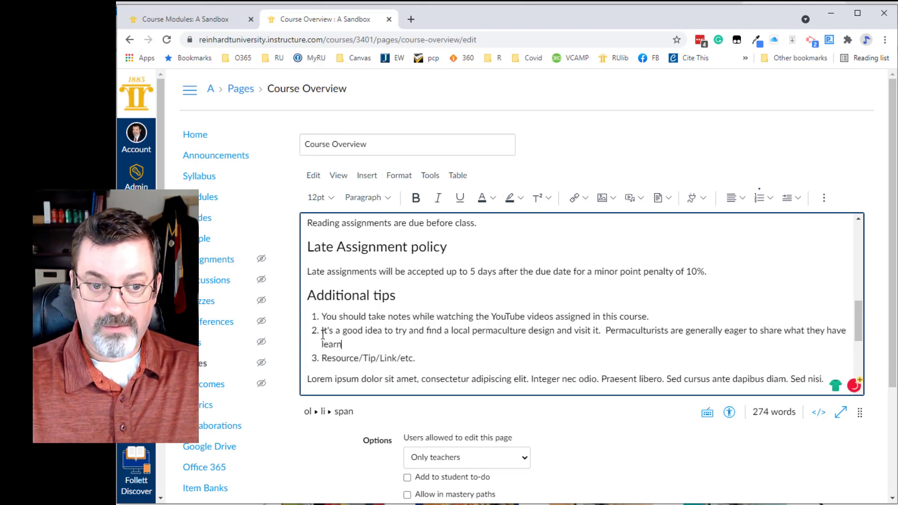
text(ed during thei)
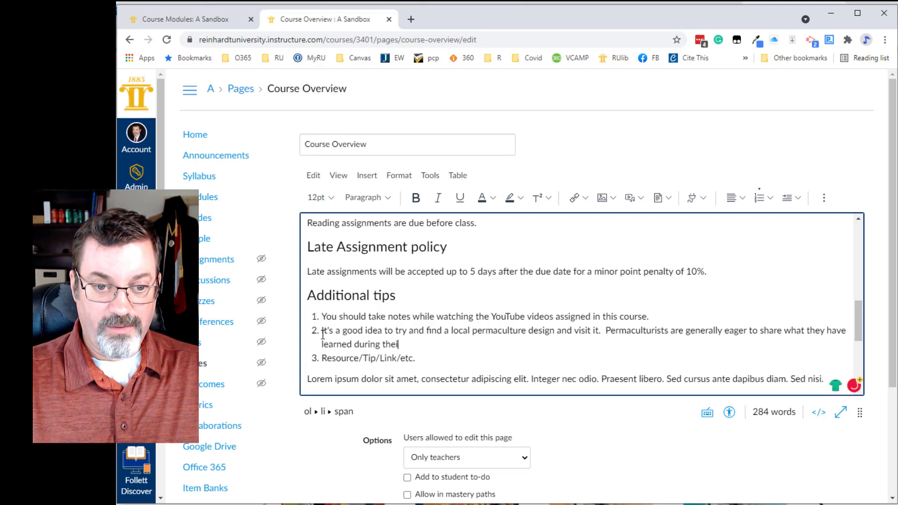
text(r personal de)
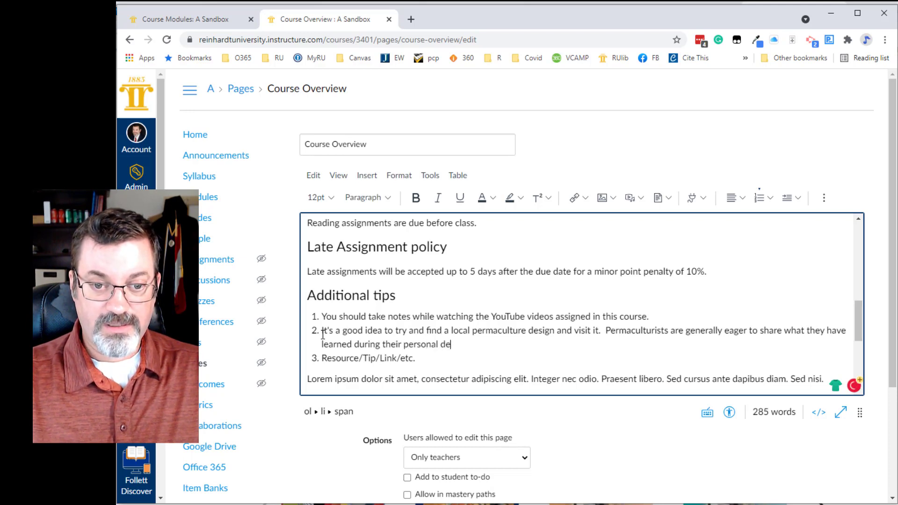
text(sign process, )
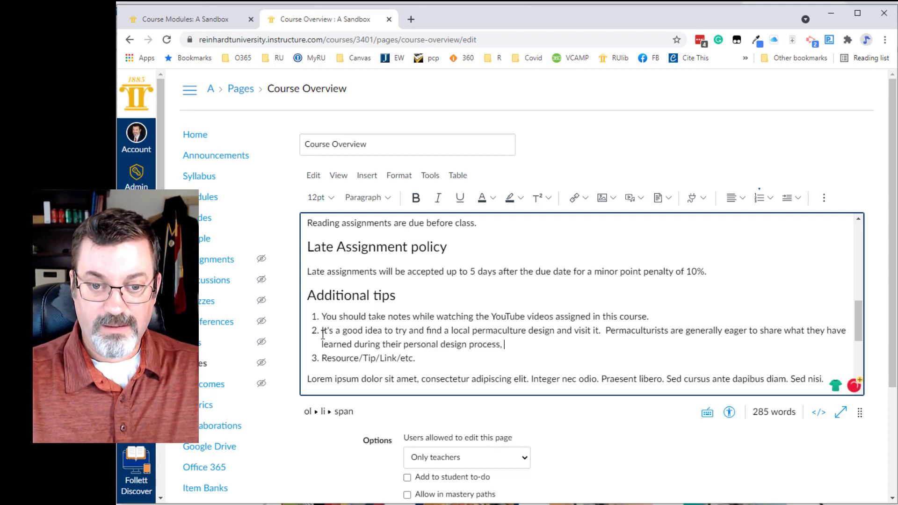
Finish the second tip with "and knowledge of local climate and elements can be very beneficial when designing your own projects."
text(and knowled)
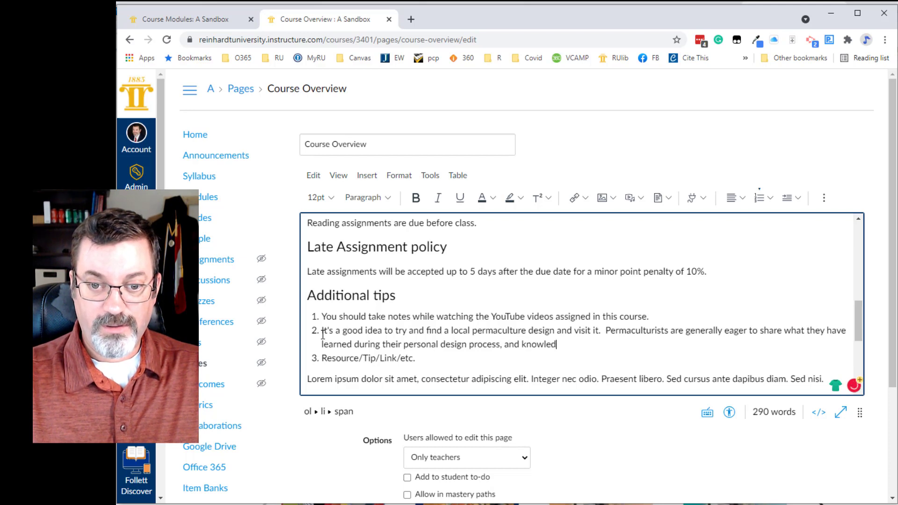
text(ge of local cl)
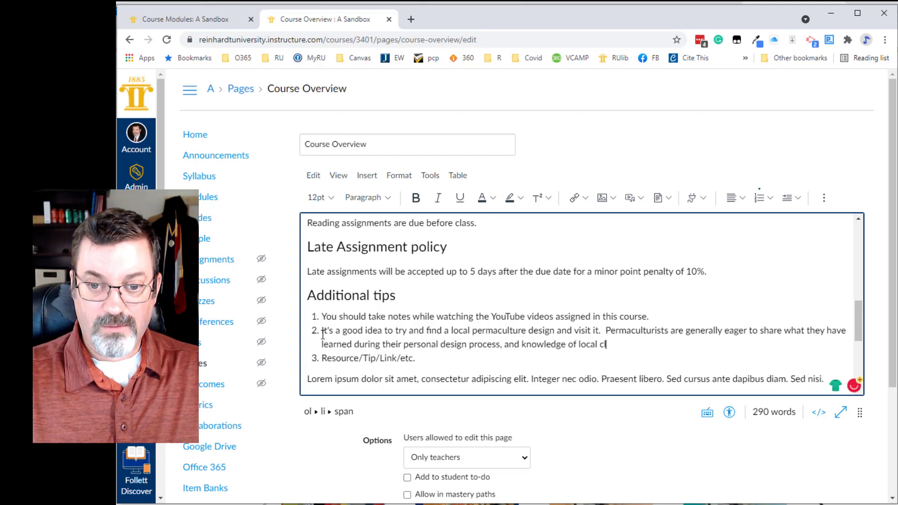
text(imate and eleme)
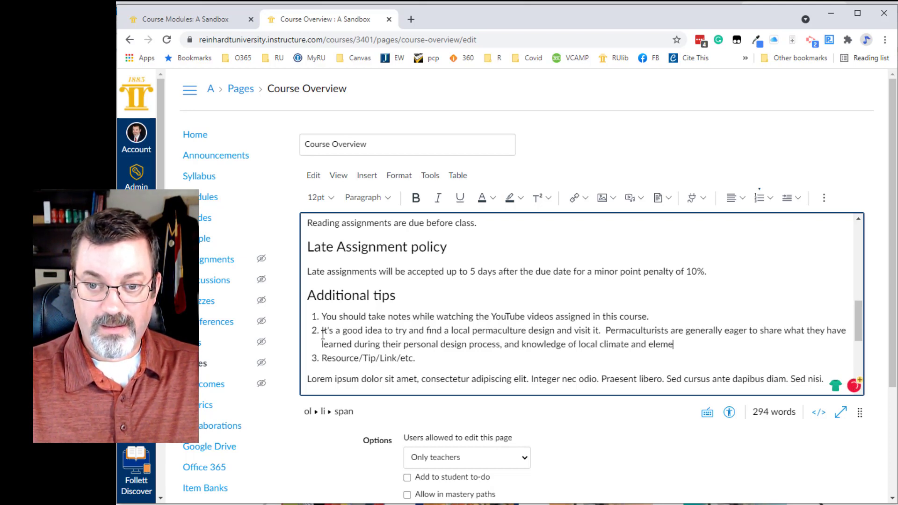
text(nts can be)
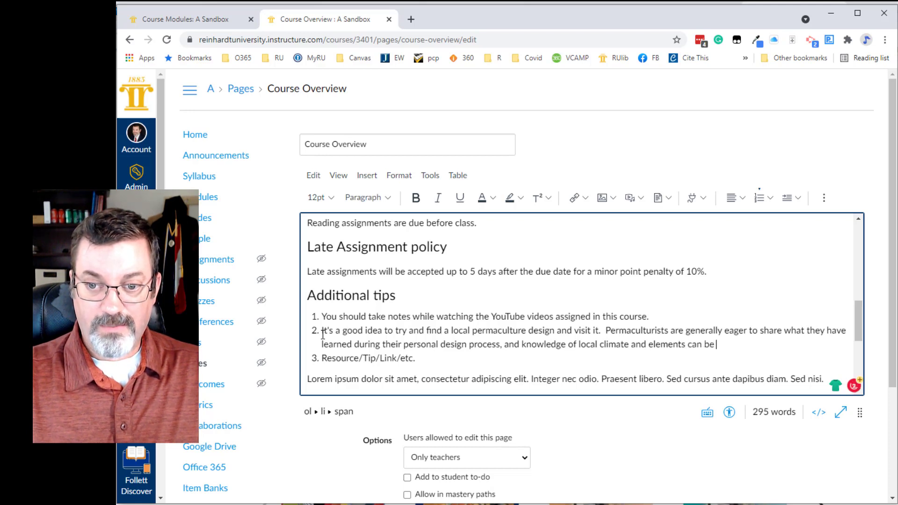
text( very benef)
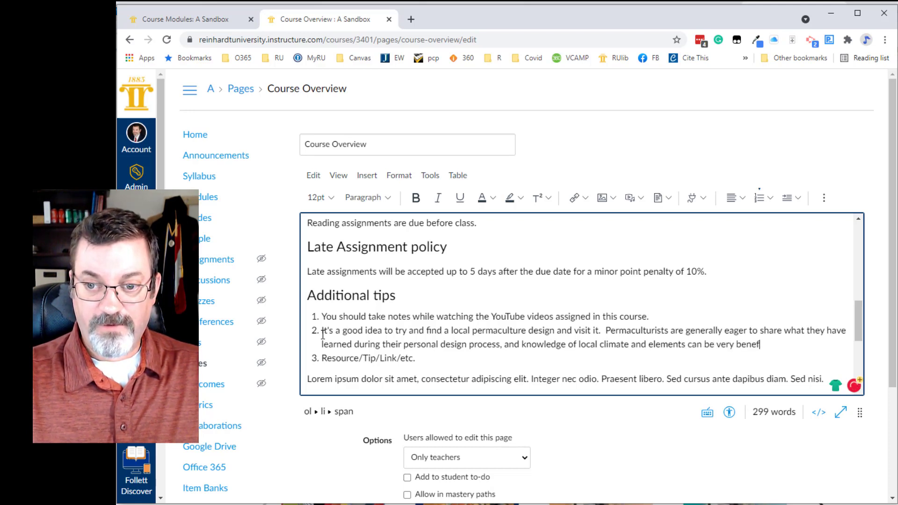
text(icial when)
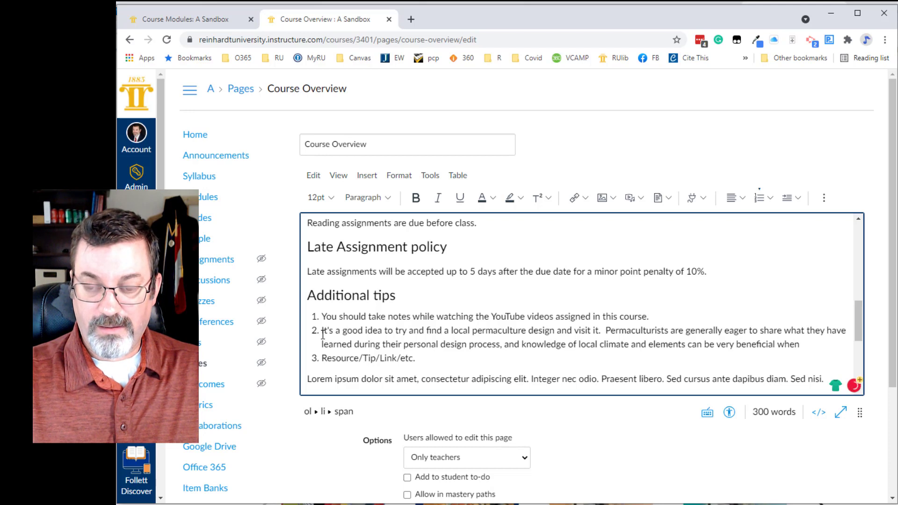
text( designi)
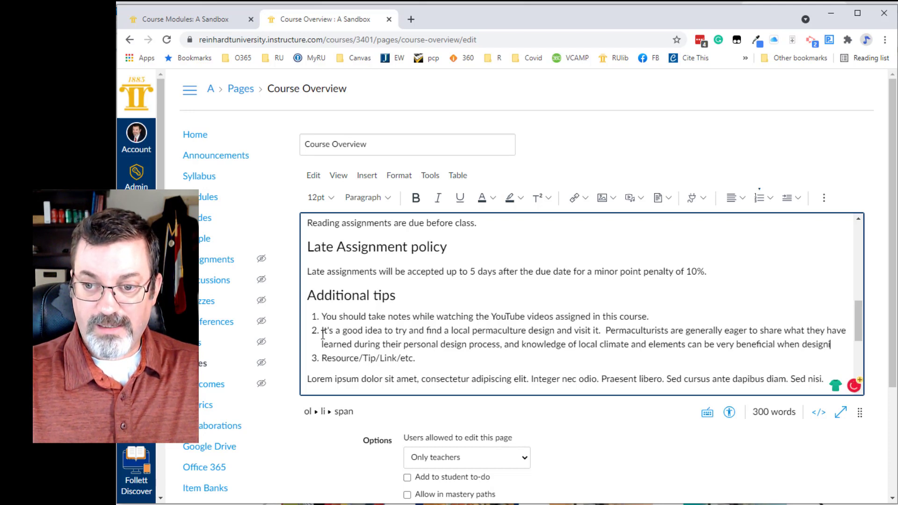
text(ng your own)
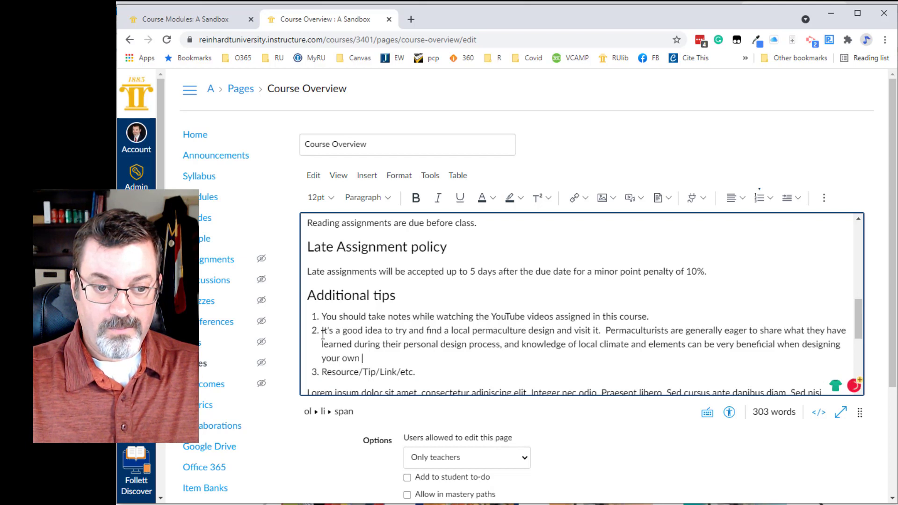
text( project)
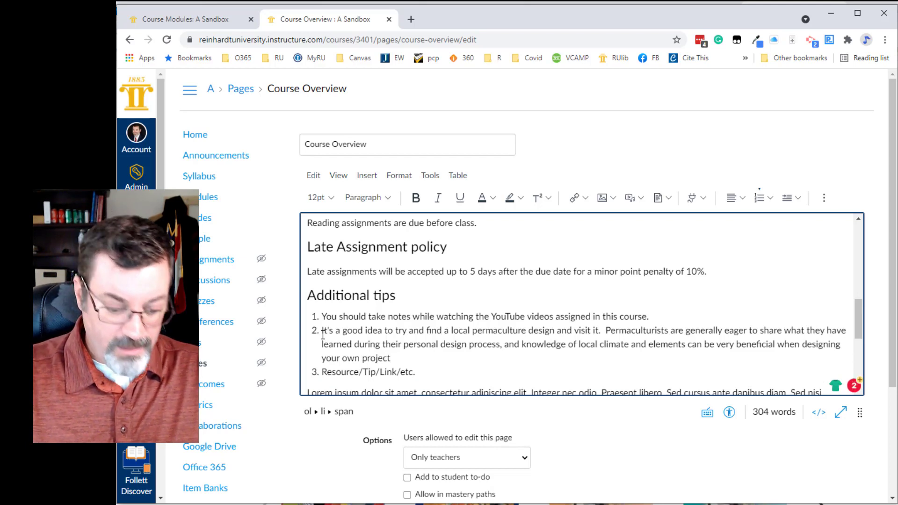
text(.s,)
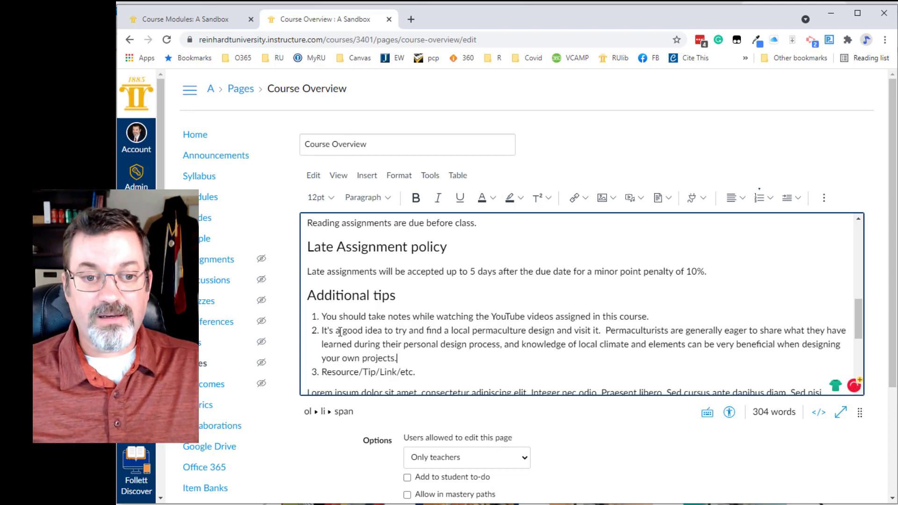
Delete the third placeholder tip, the lorem ipsum paragraph below it and the leftover empty line above Grading Scheme
scroll(323, 334, down, 3)
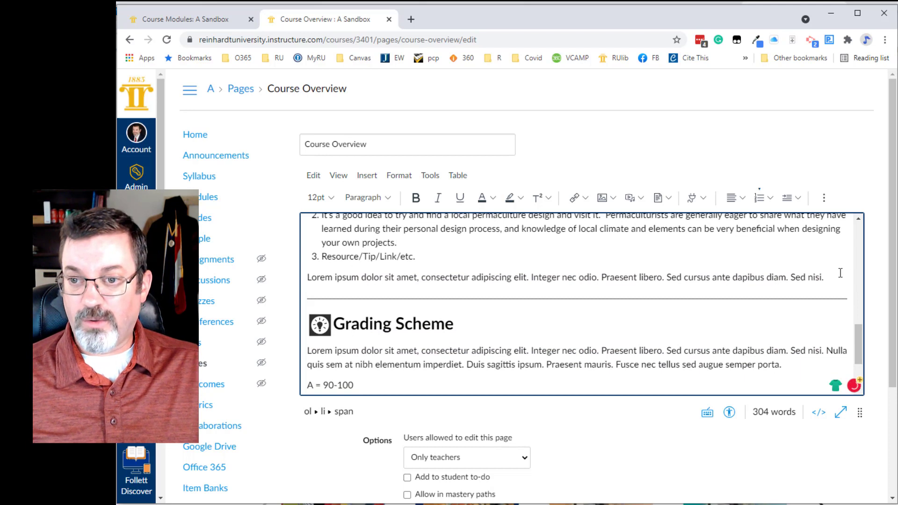
drag(828, 278, 318, 260)
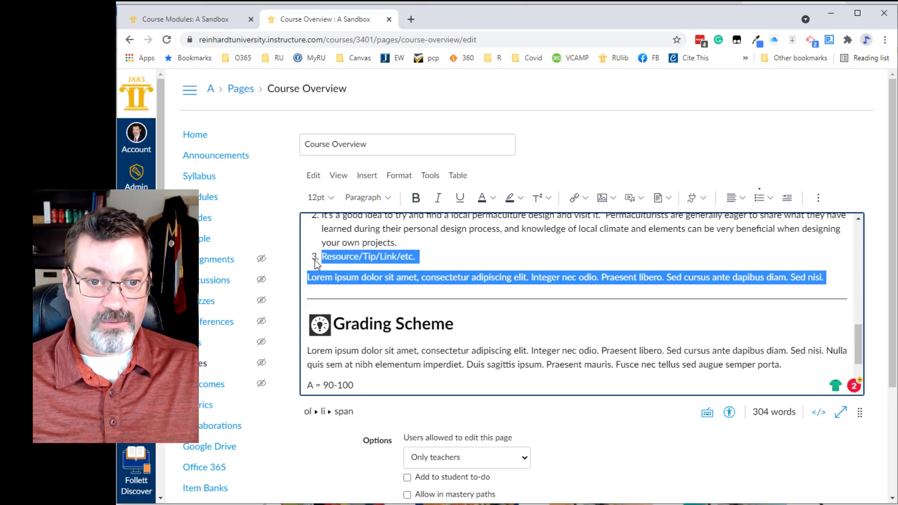
key(BackSpace)
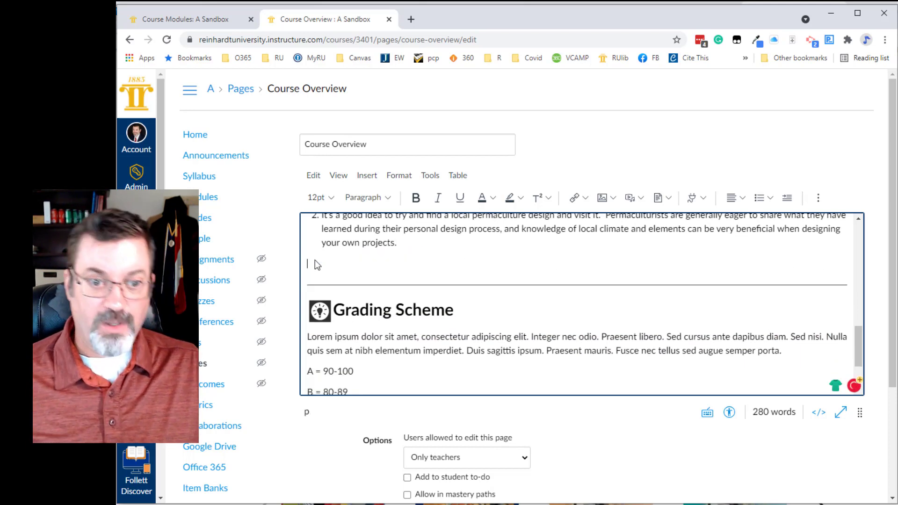
key(BackSpace)
Replace the lorem ipsum paragraph under Grading Scheme with "Check the syllabus for the breakdown of assignment points and weighting by category."
scroll(341, 260, down, 2)
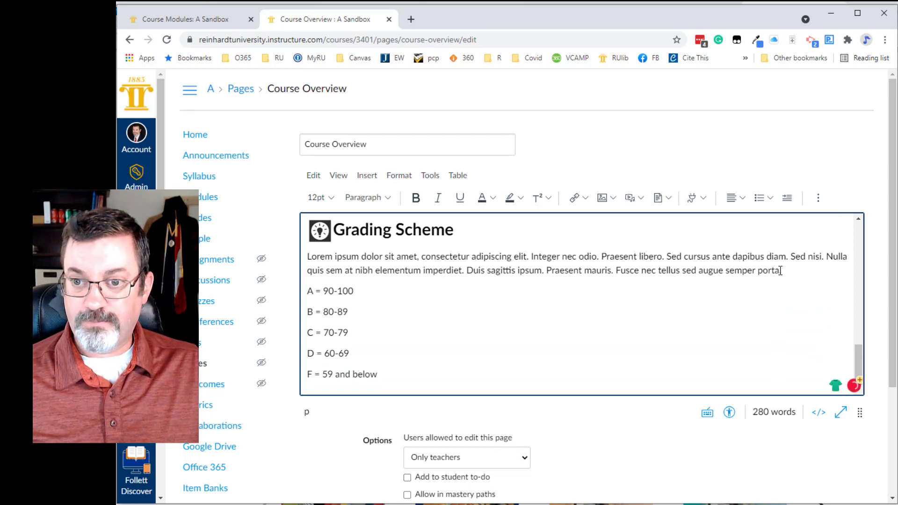
drag(780, 271, 306, 258)
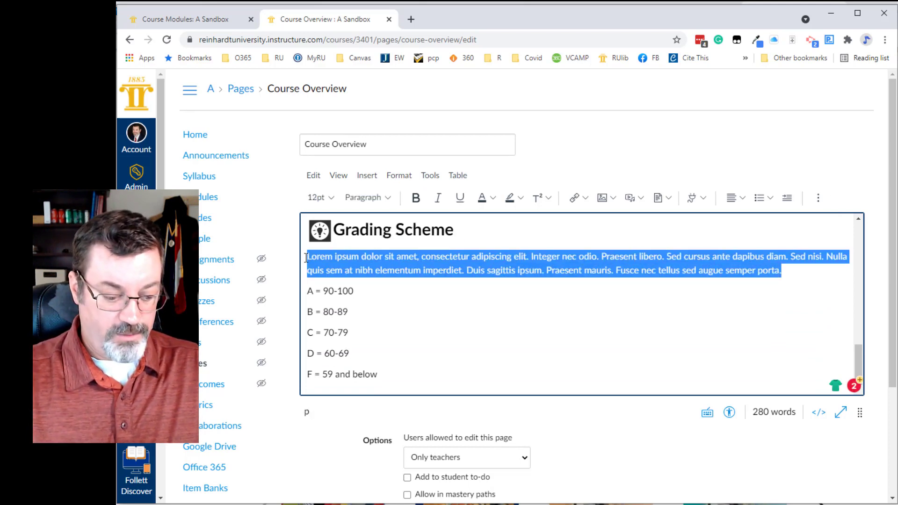
text(Check the syllaub)
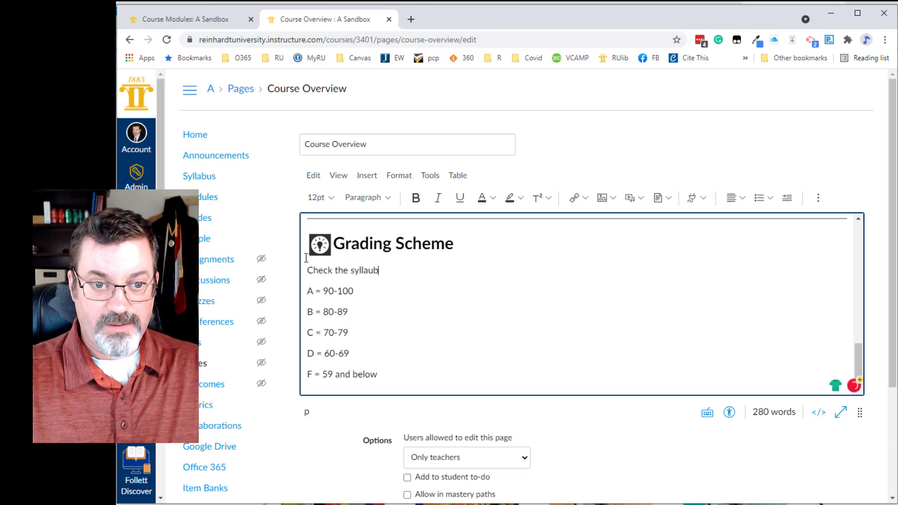
text(bu)
key(BackSpace)
key(BackSpace)
key(BackSpace)
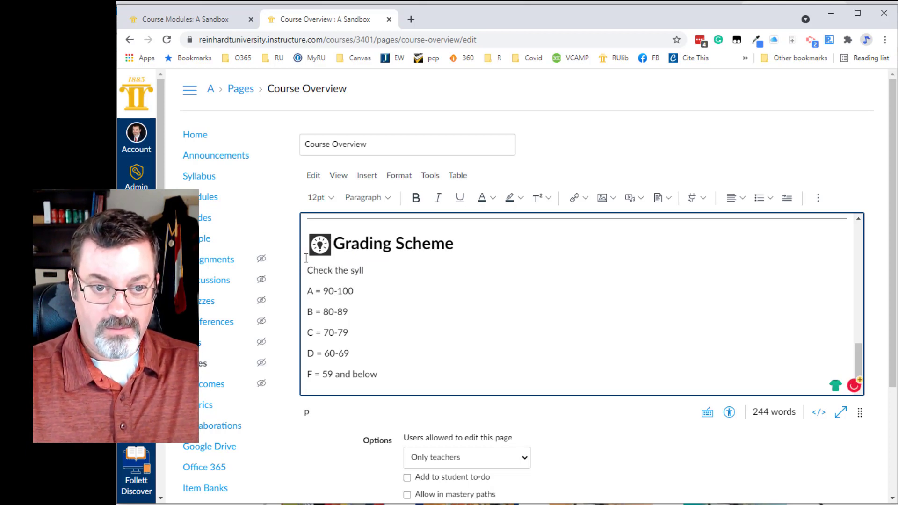
text(abus for)
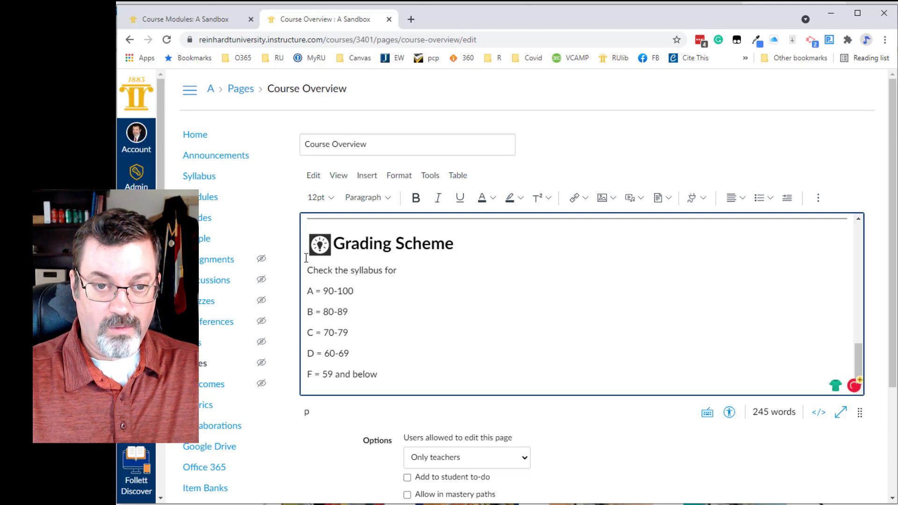
text( the breakdown of )
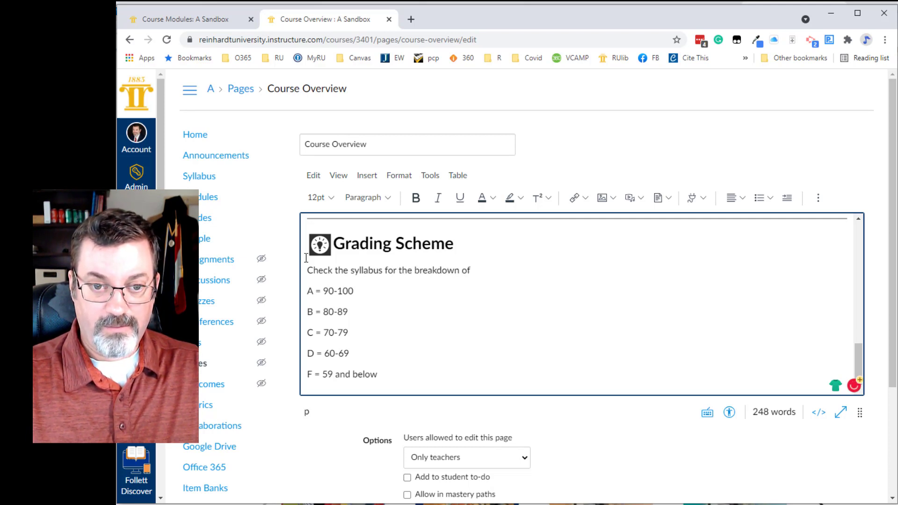
text(assign)
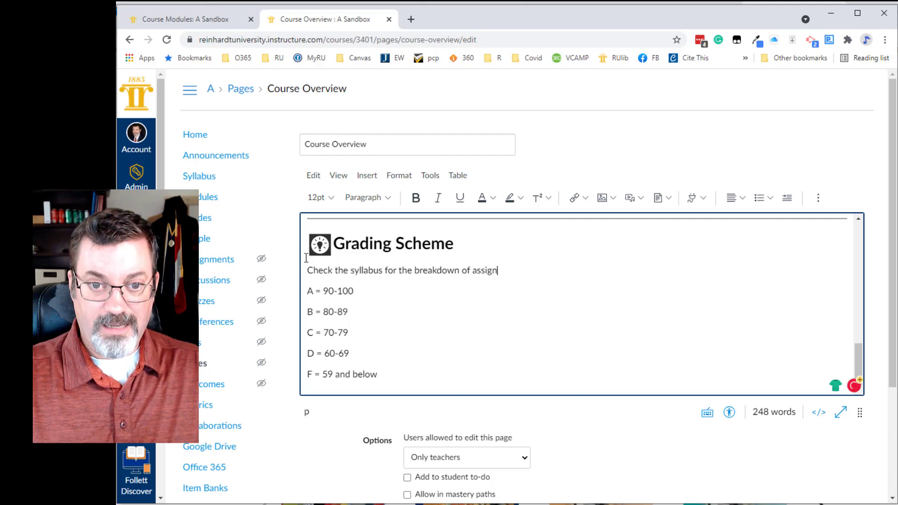
text(ment points and w)
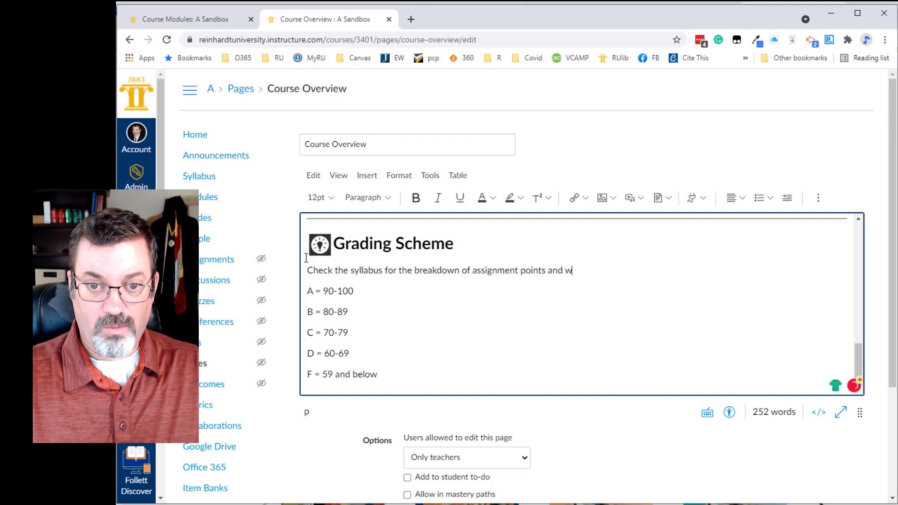
text(eighting by category)
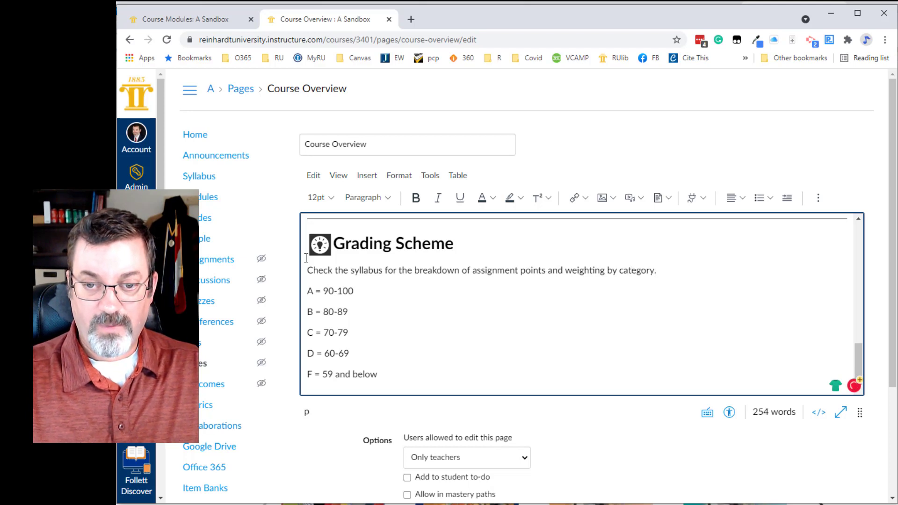
Continue the Grading Scheme paragraph with "Final grades will be determined with the following grading scheme based on your final percentage."
text(.  Final grade)
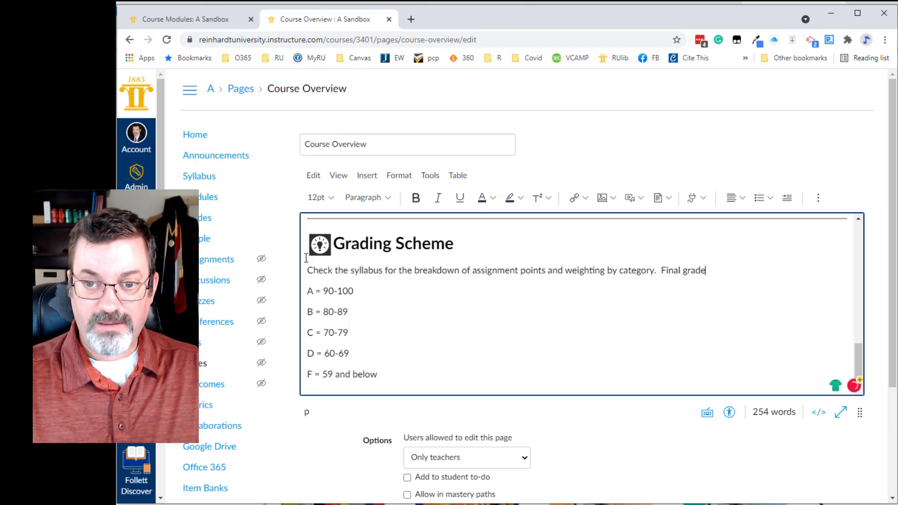
text(s will be det)
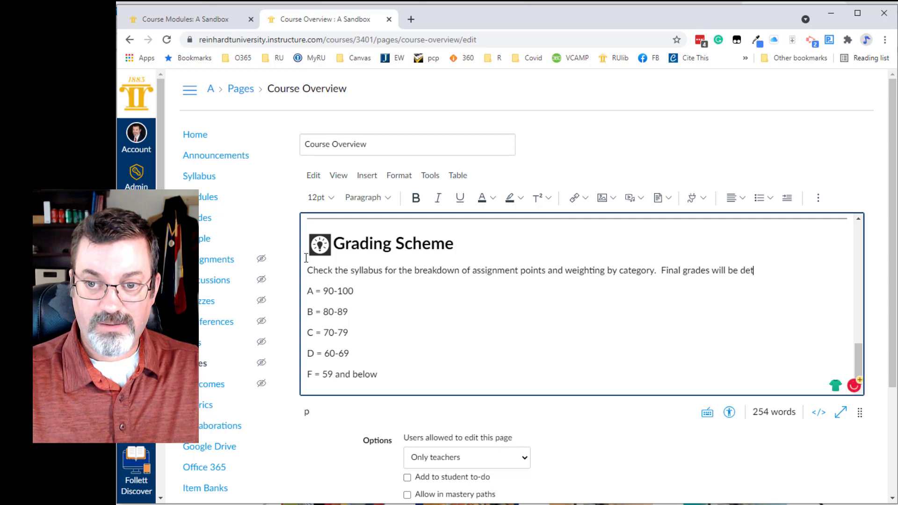
text(ermined with the )
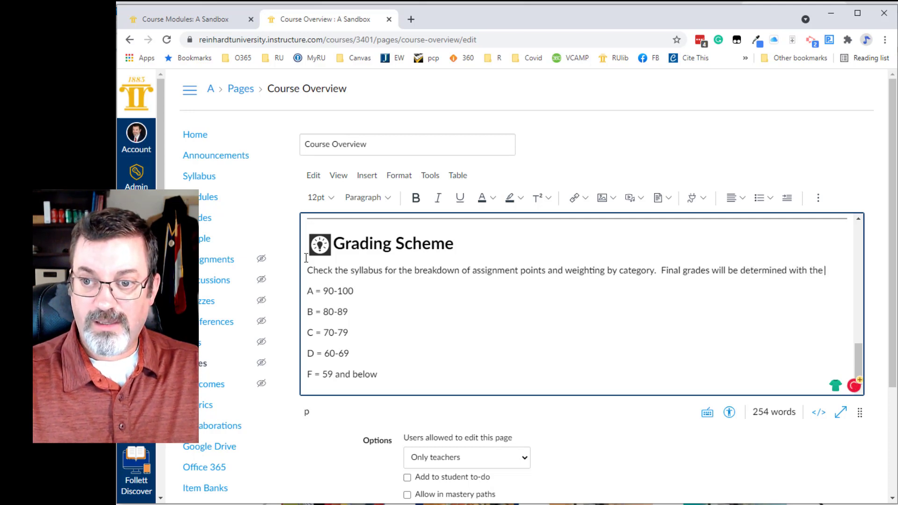
text(following s)
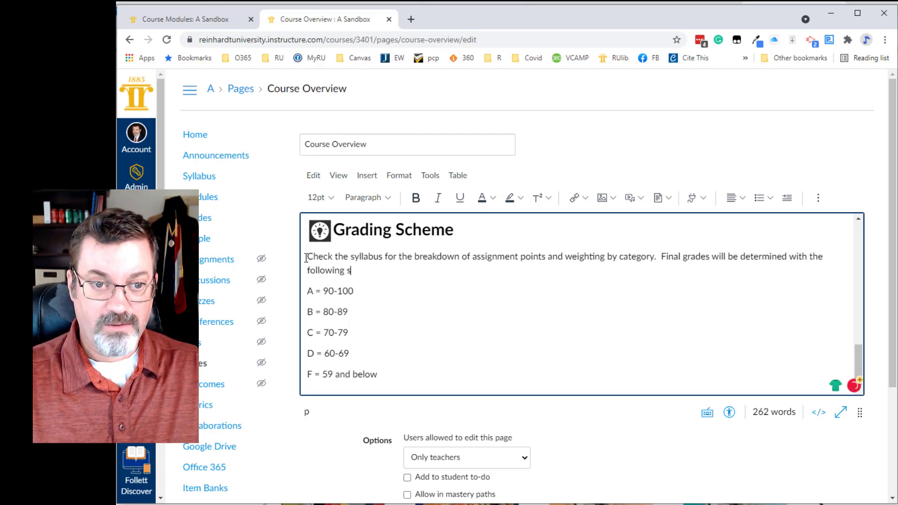
key(BackSpace)
text(grading sc)
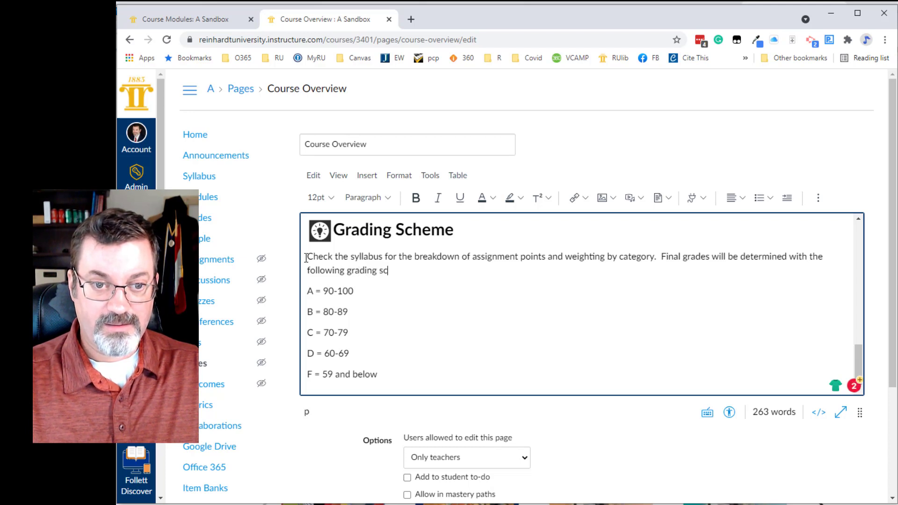
text(heme)
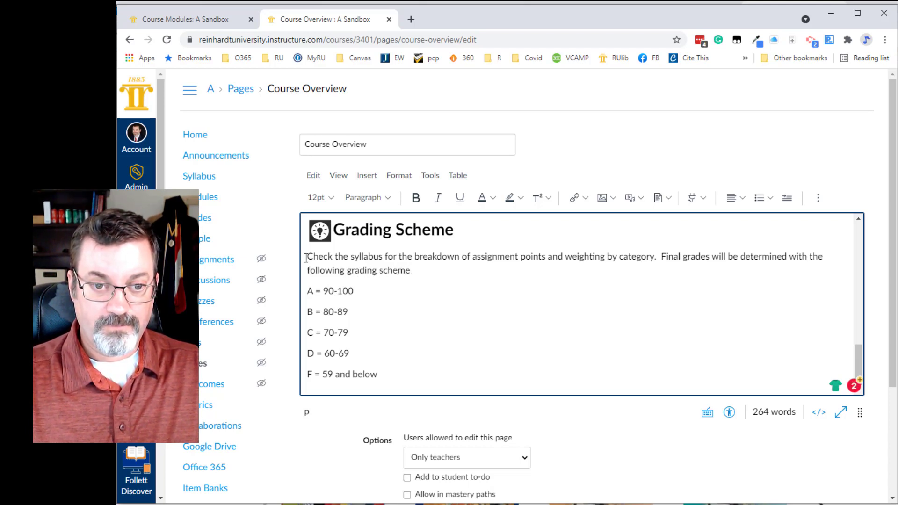
text( based )
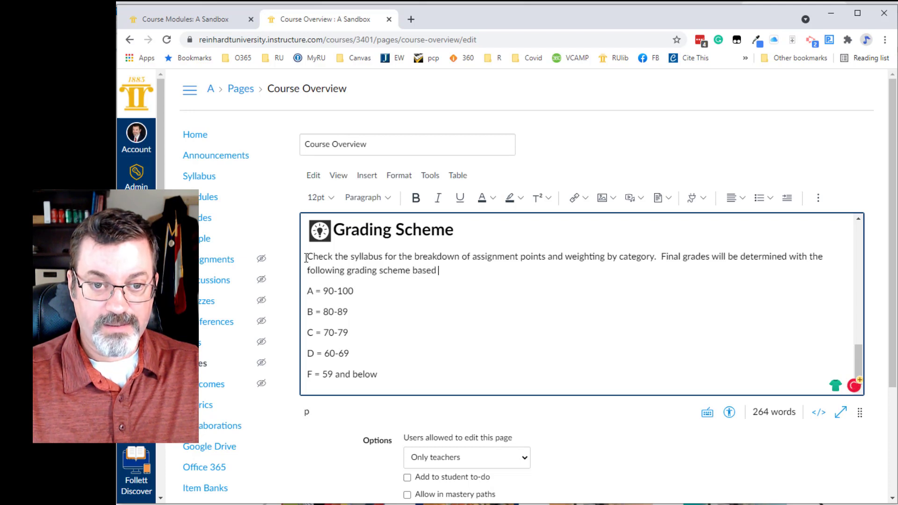
text(on your final per)
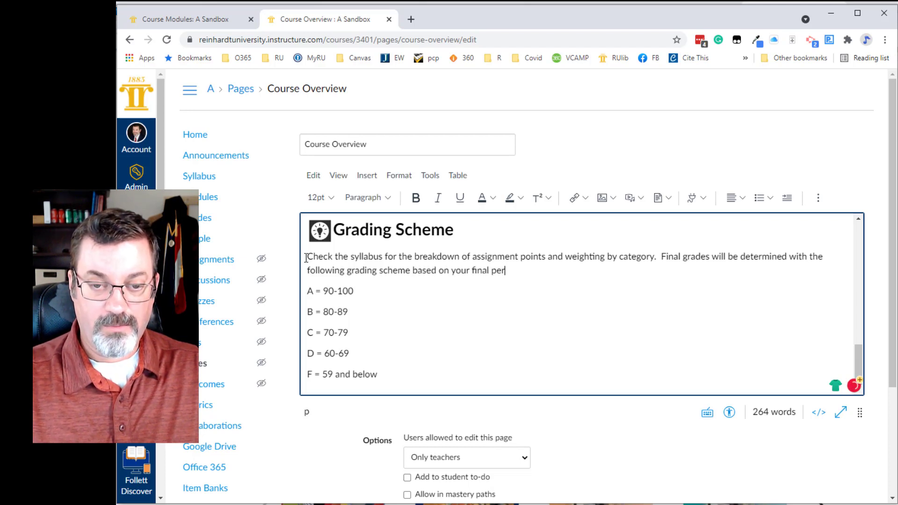
text(centage.)
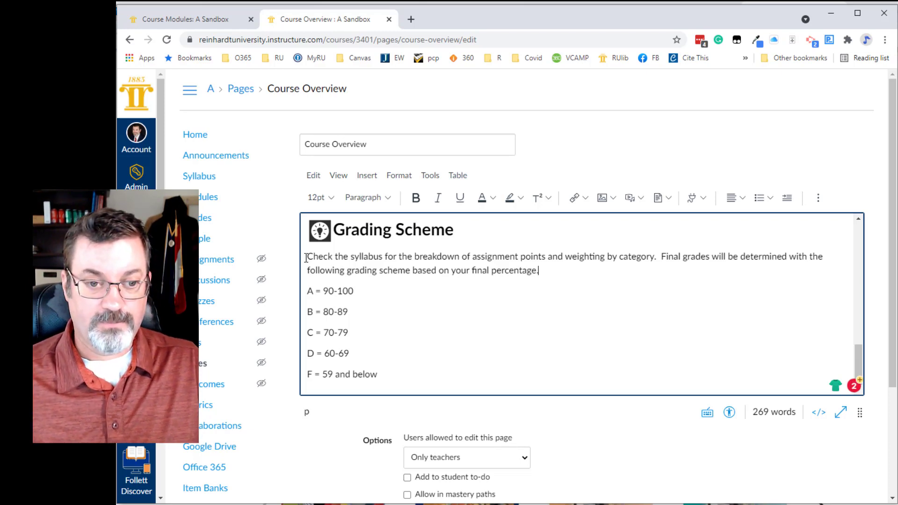
Save the edited Course Overview page and look over the published content
scroll(327, 252, down, 2)
scroll(465, 210, up, 5)
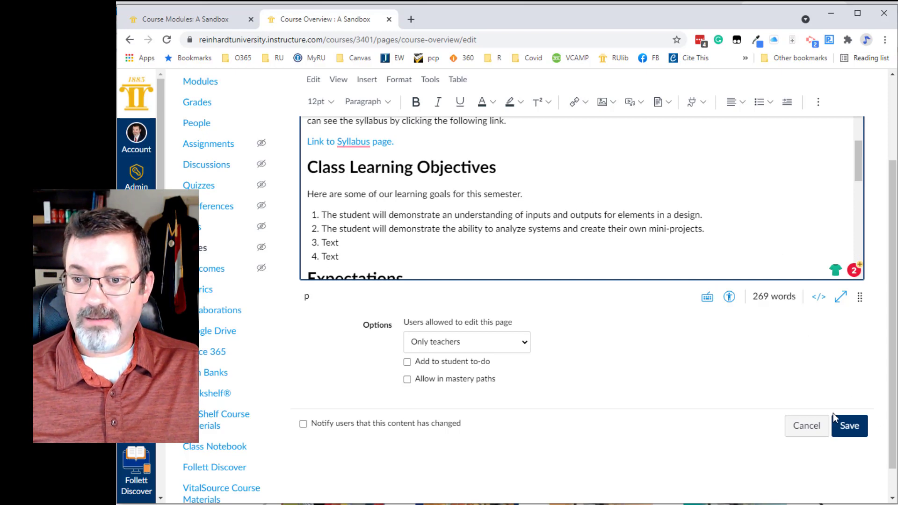
click(845, 429)
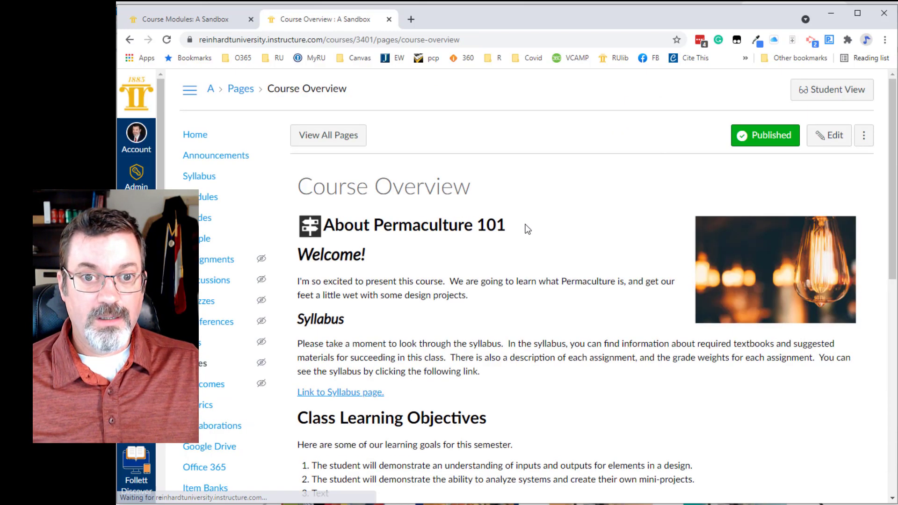
scroll(499, 200, down, 5)
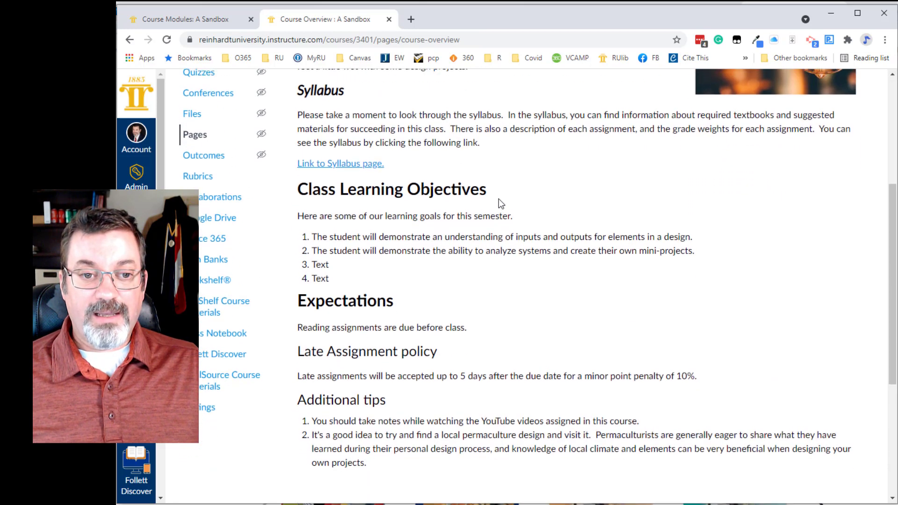
scroll(498, 199, up, 5)
Open the About Your Instructor page from the course modules in a new tab for editing, closing the Course Overview tab
click(201, 22)
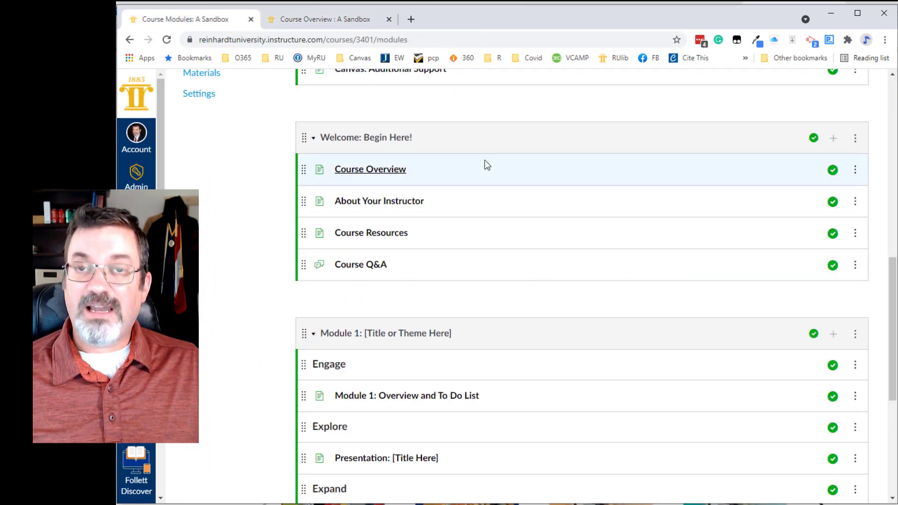
middle_click(396, 201)
click(389, 20)
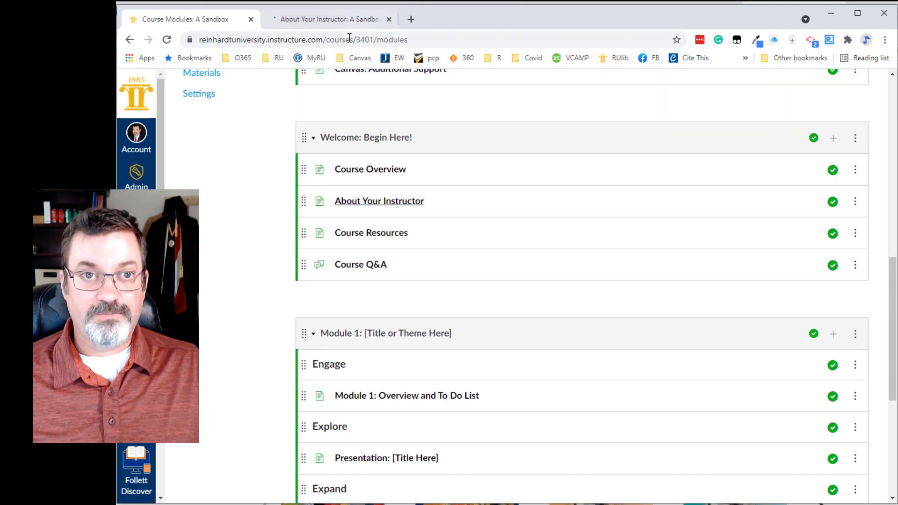
click(322, 19)
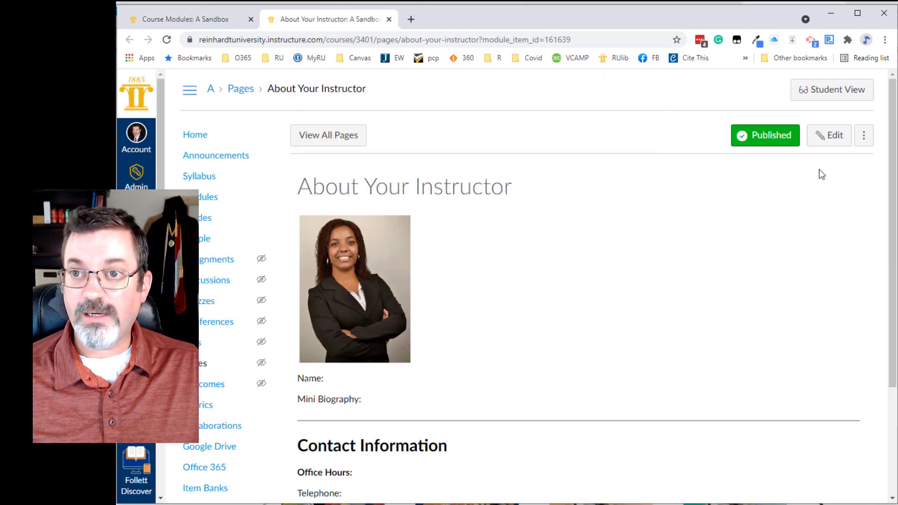
click(833, 140)
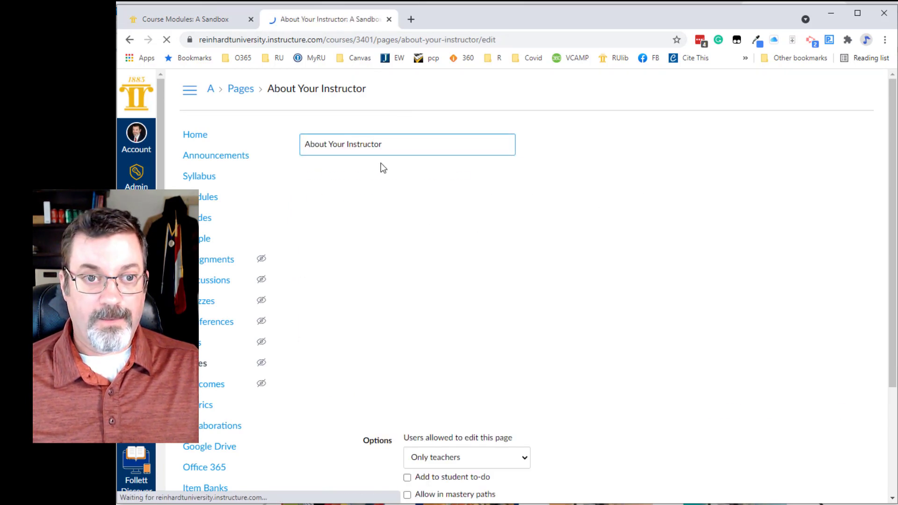
Replace "Your Instructor" in the page title with the instructor's title and surname, and delete the placeholder portrait
drag(384, 144, 330, 145)
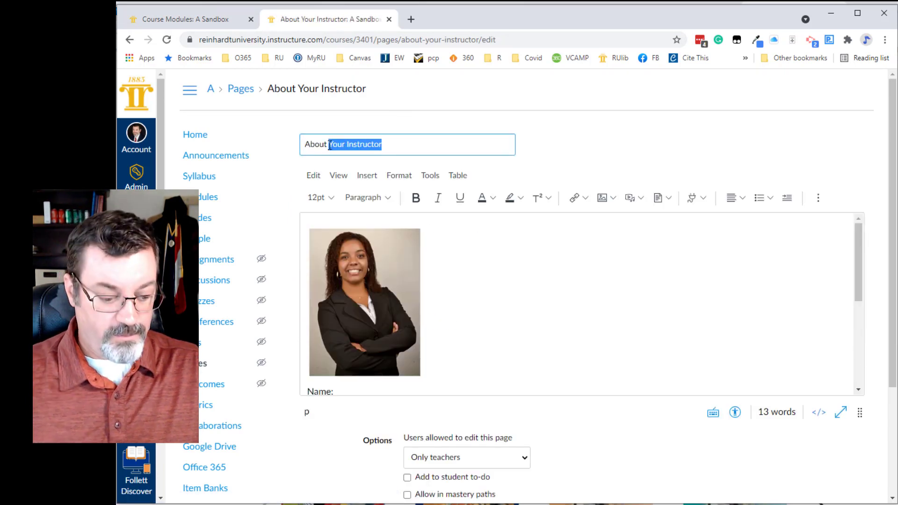
text(Dr. Conklin)
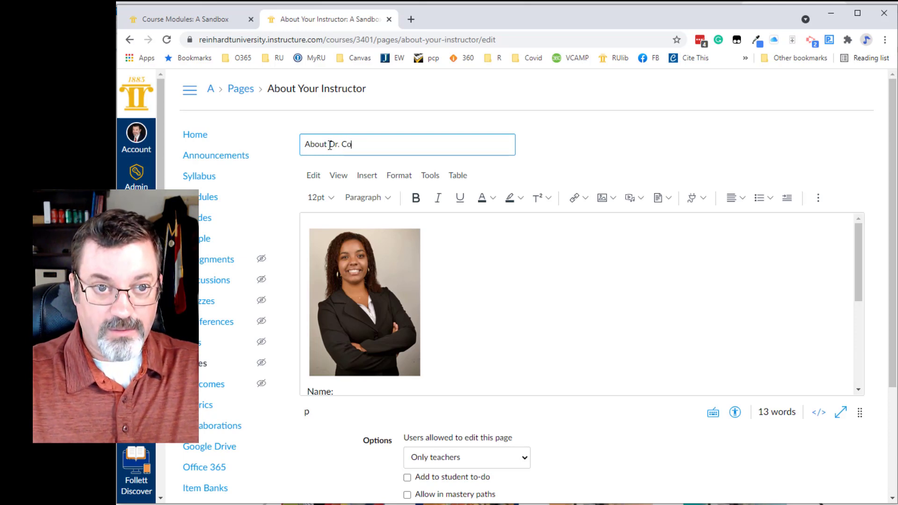
click(451, 289)
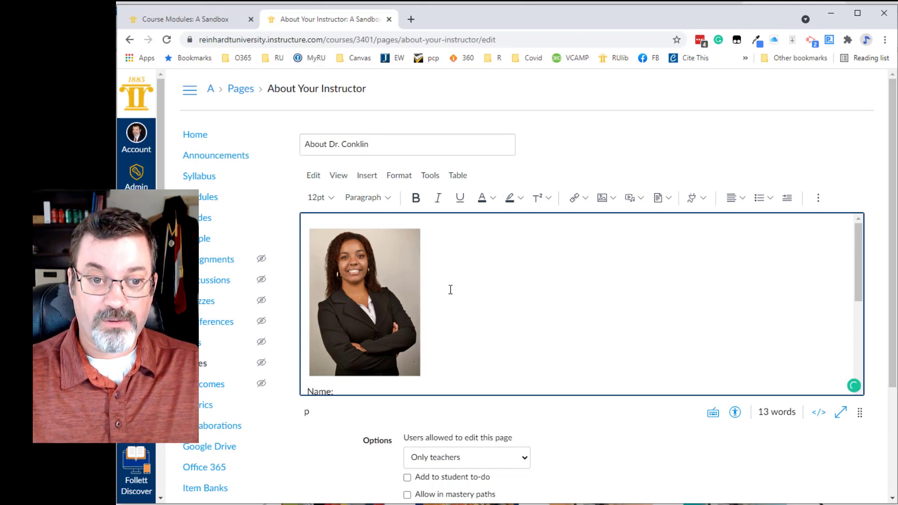
key(BackSpace)
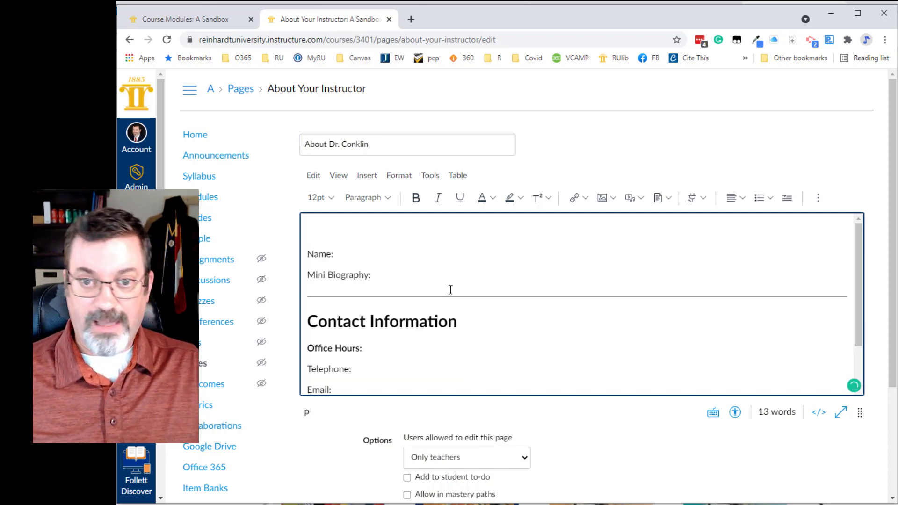
Choose Head Shot.jpg from the Publicity folder in Pictures as the image to upload in place of the deleted portrait
click(604, 199)
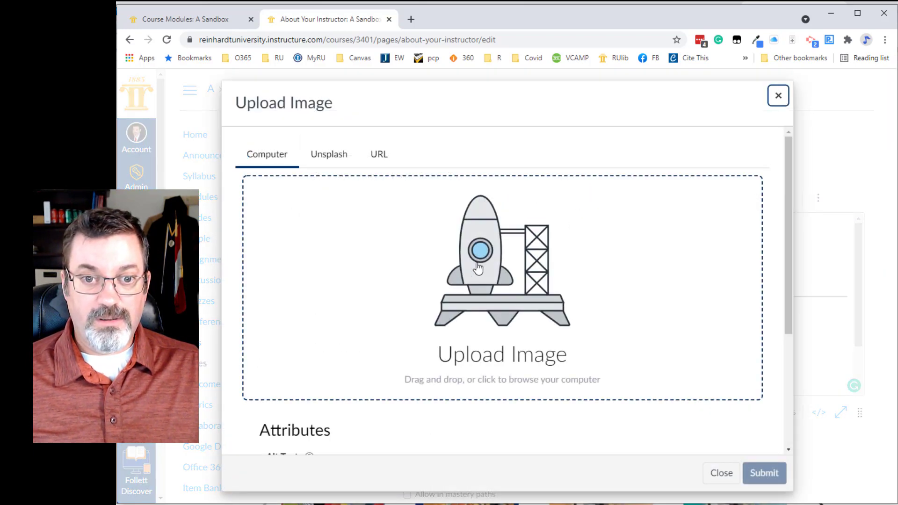
click(480, 267)
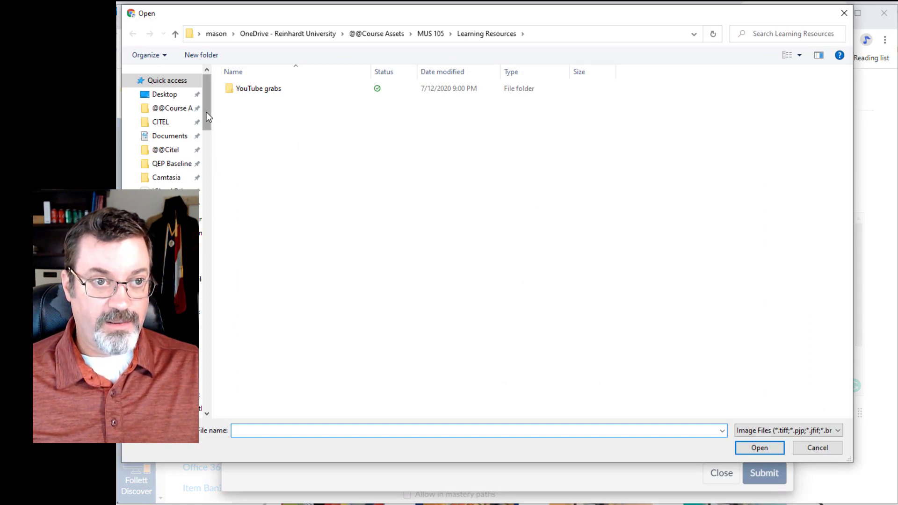
drag(208, 117, 215, 391)
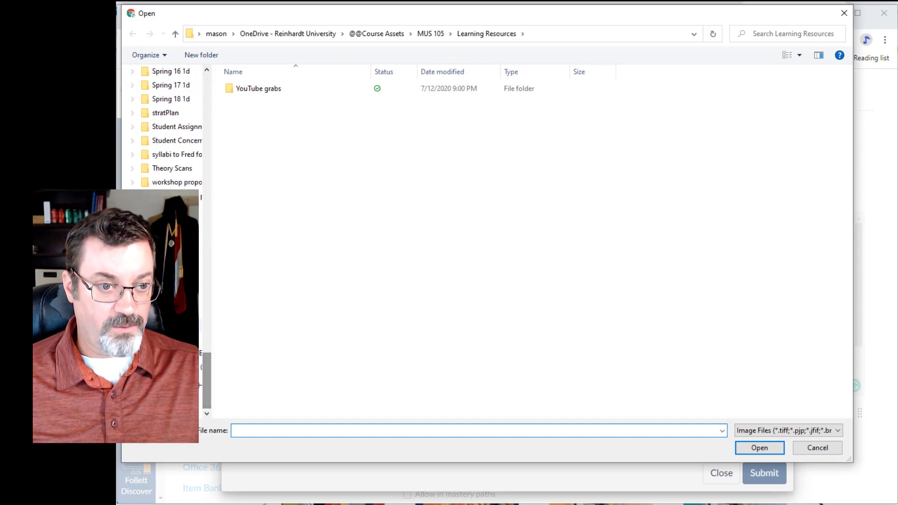
click(180, 298)
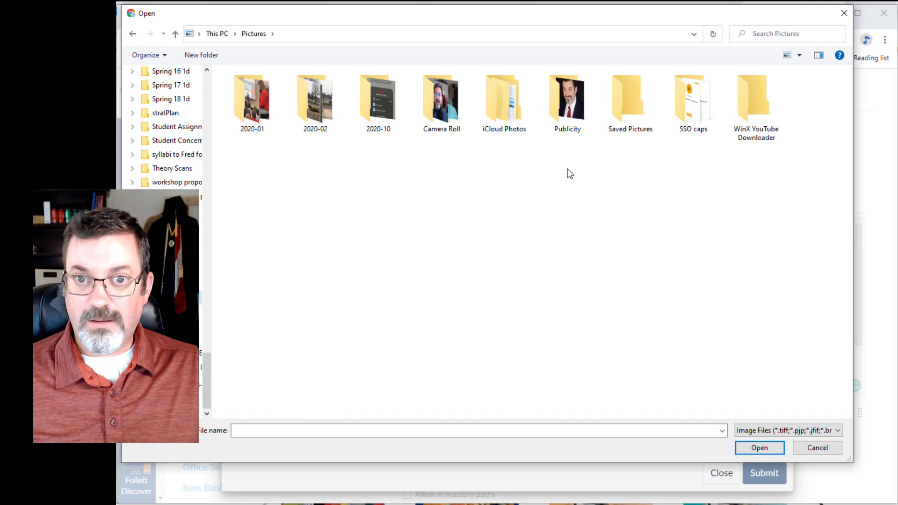
double_click(568, 106)
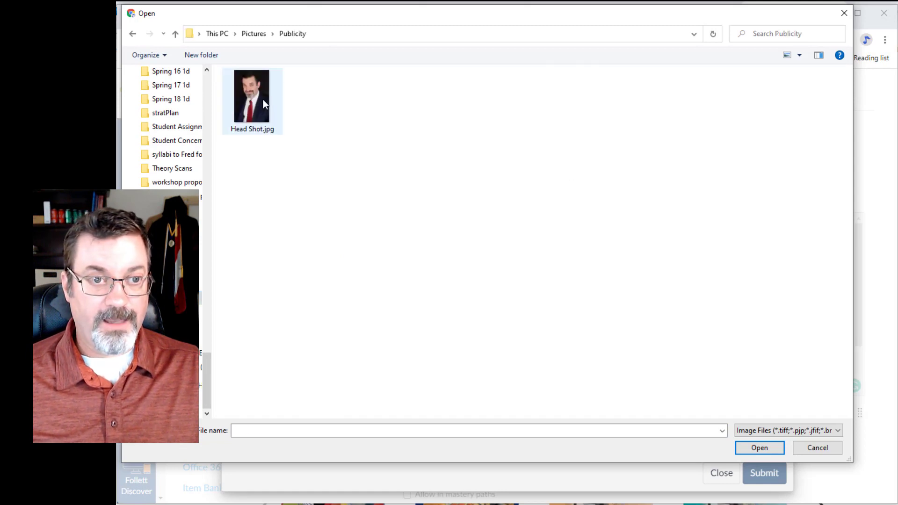
click(263, 99)
click(759, 449)
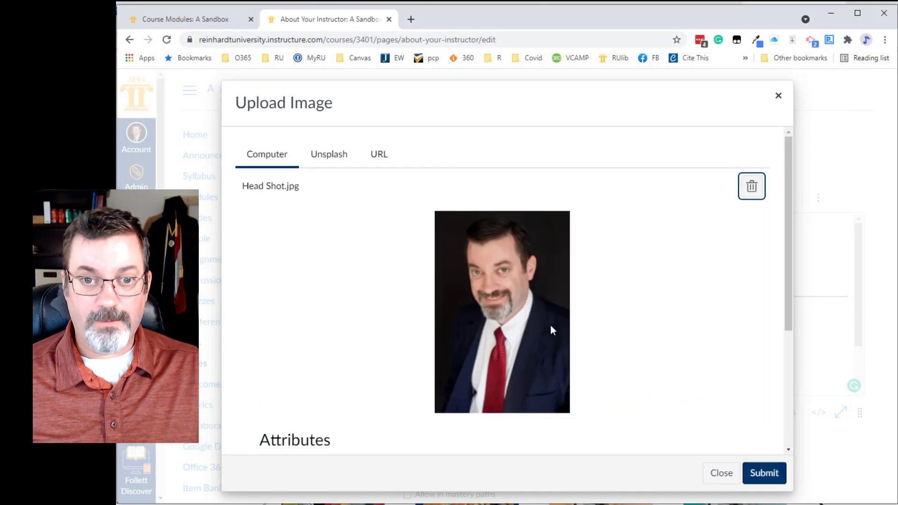
Insert the chosen head shot into the page and make the editing area taller to reach below the photo
click(767, 474)
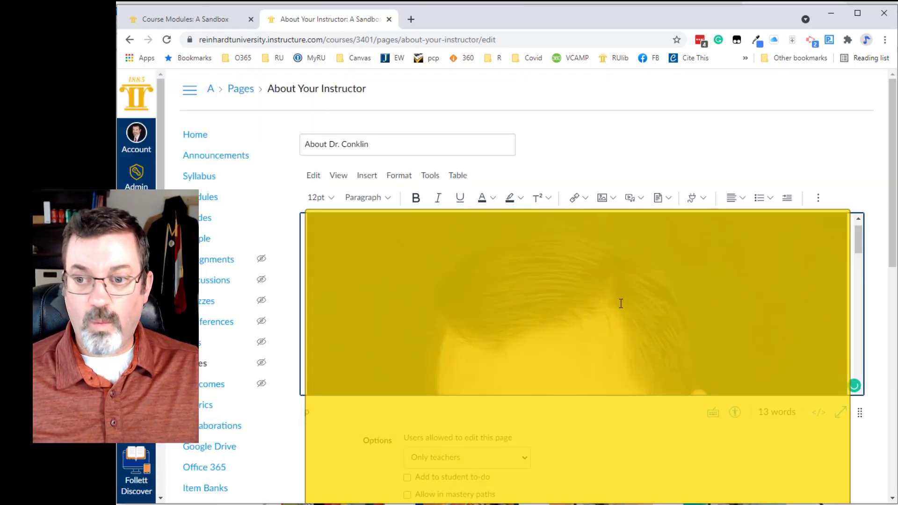
scroll(595, 307, down, 4)
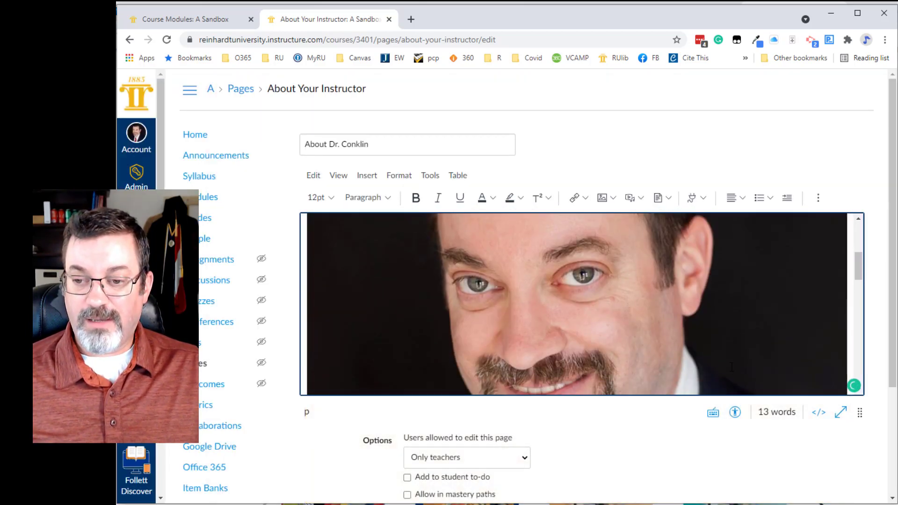
drag(860, 412, 858, 501)
scroll(717, 417, down, 8)
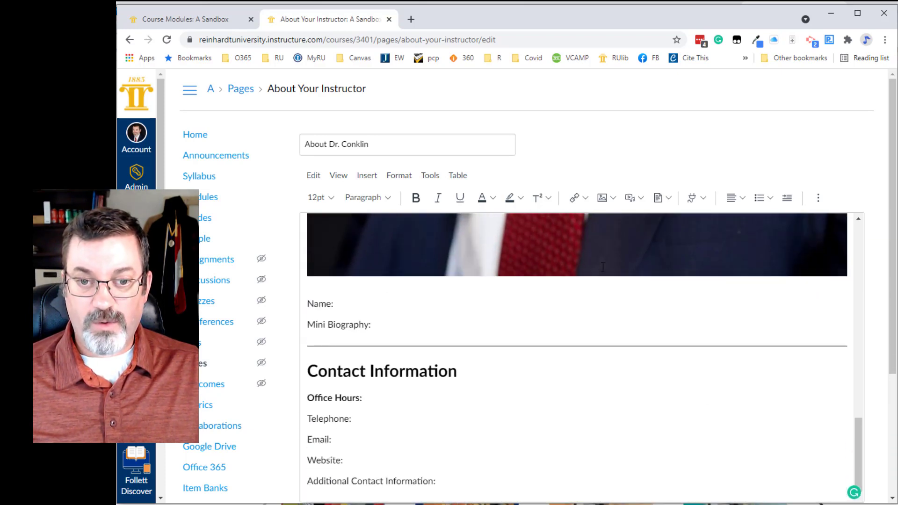
Shrink the inserted head shot proportionally to a small portrait that fits entirely above the Name line
click(598, 250)
click(598, 249)
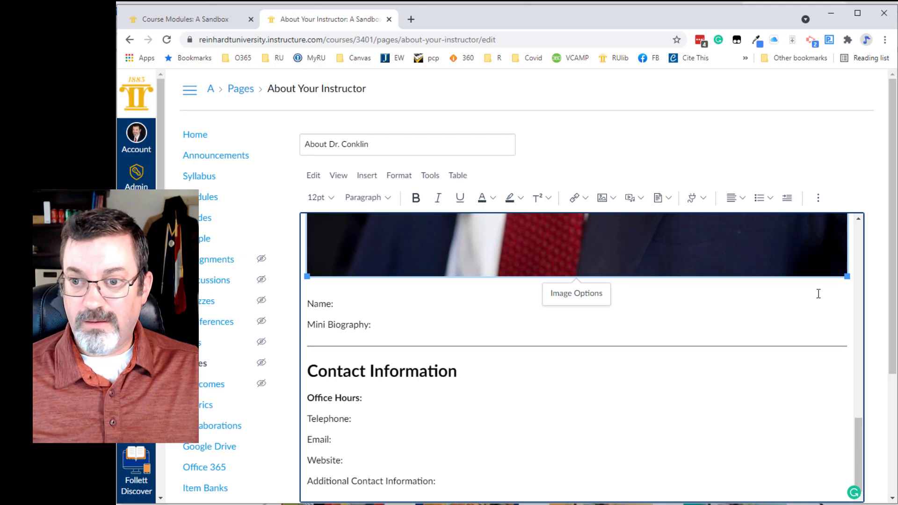
drag(846, 277, 557, 222)
scroll(592, 287, up, 4)
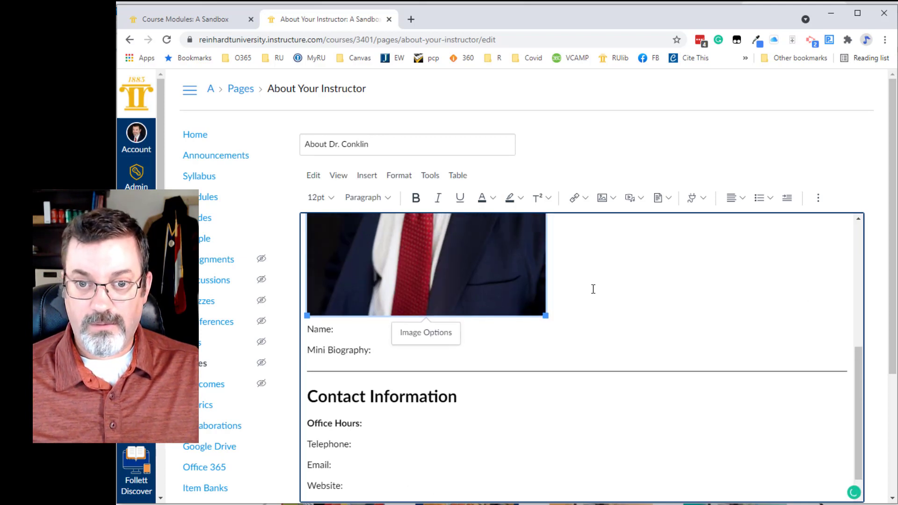
drag(545, 463, 427, 283)
scroll(568, 320, up, 3)
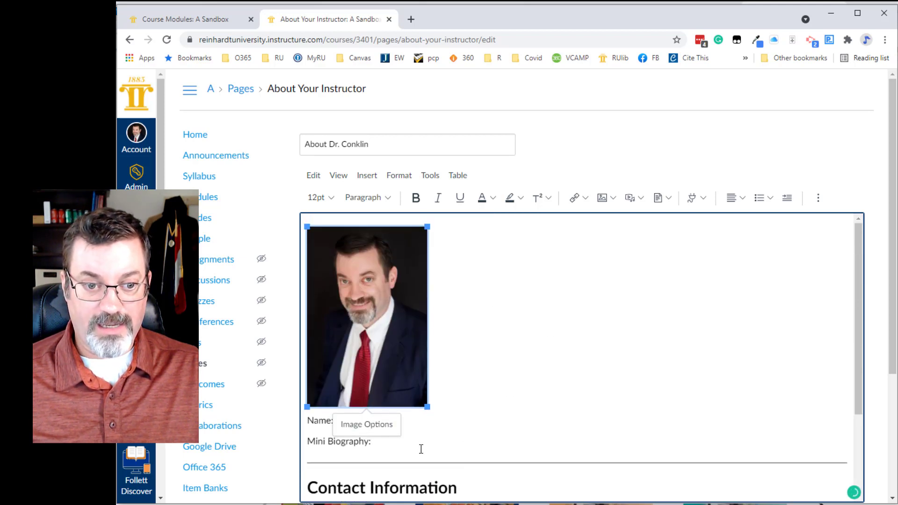
Fill in the Name line below the portrait with the instructor's title and full name
click(570, 423)
text(Dr. N.)
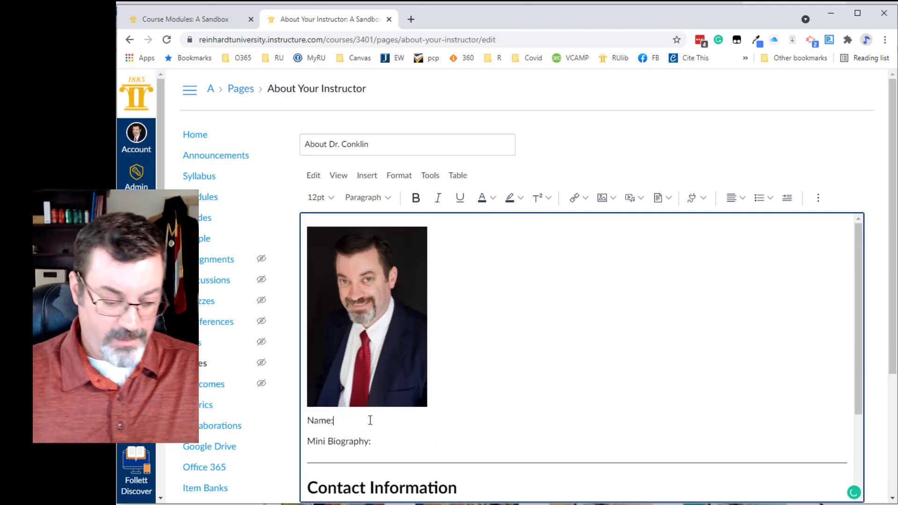
text( Mason Conklin Mini Biography: )
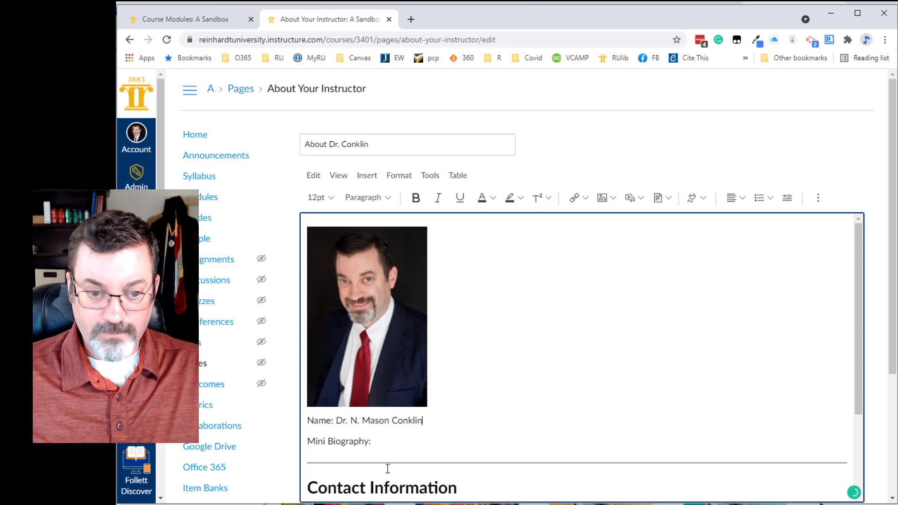
Begin the Mini Biography with "I grew up in west Texas in a small town called Muleshoe."
text(I gr)
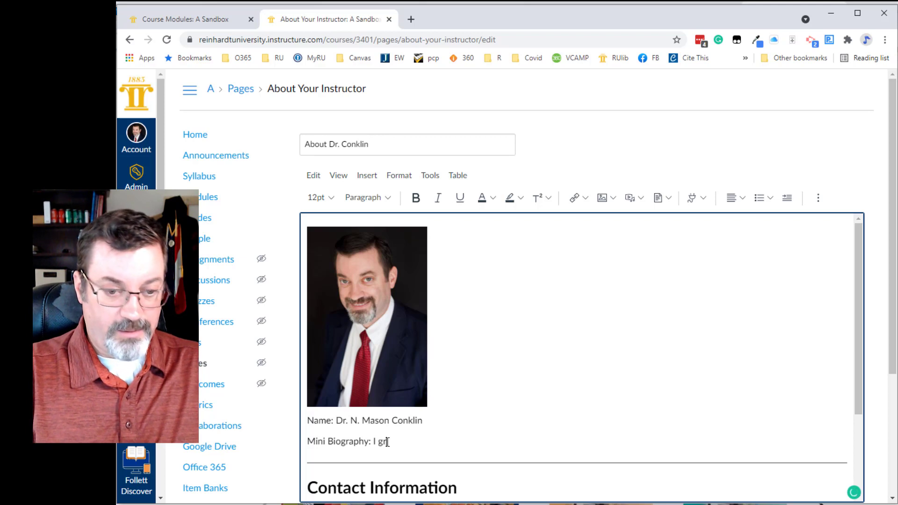
text(ew up in West Te)
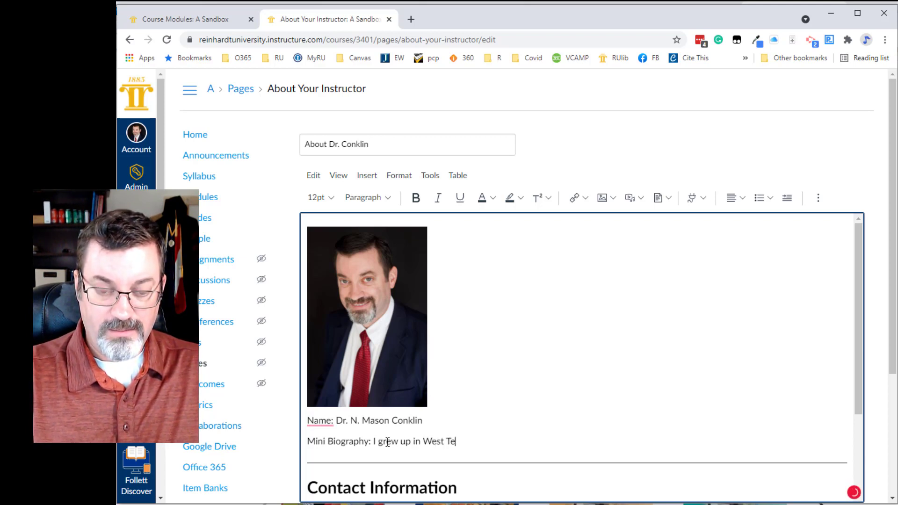
key(BackSpace)
key(BackSpace)
key(BackSpace)
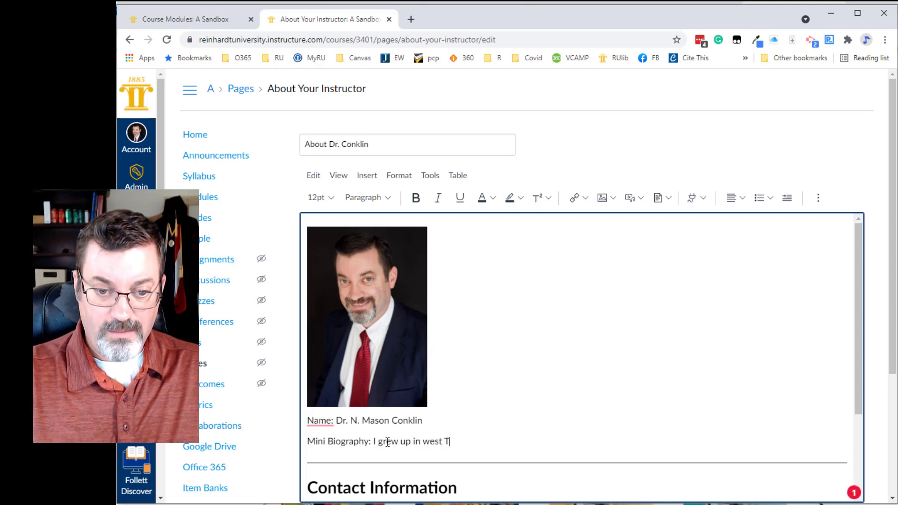
text(west Texas in a sma)
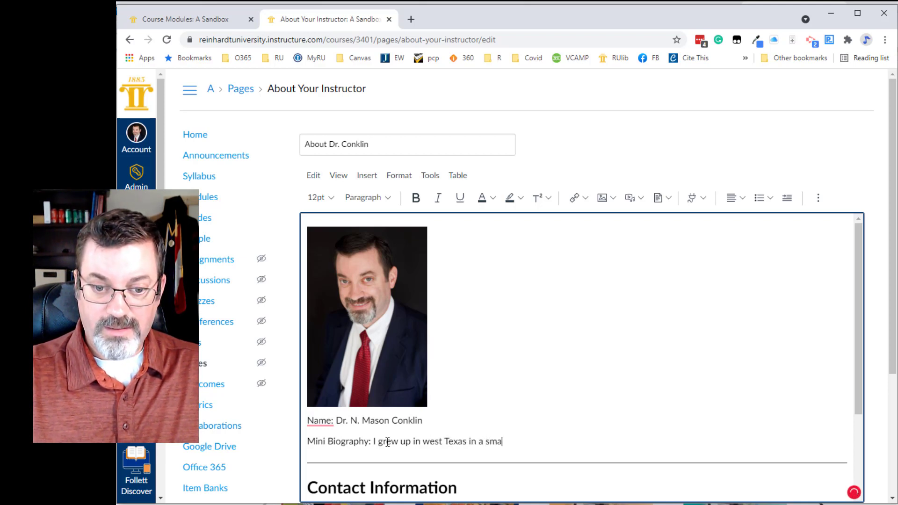
text(ll town called )
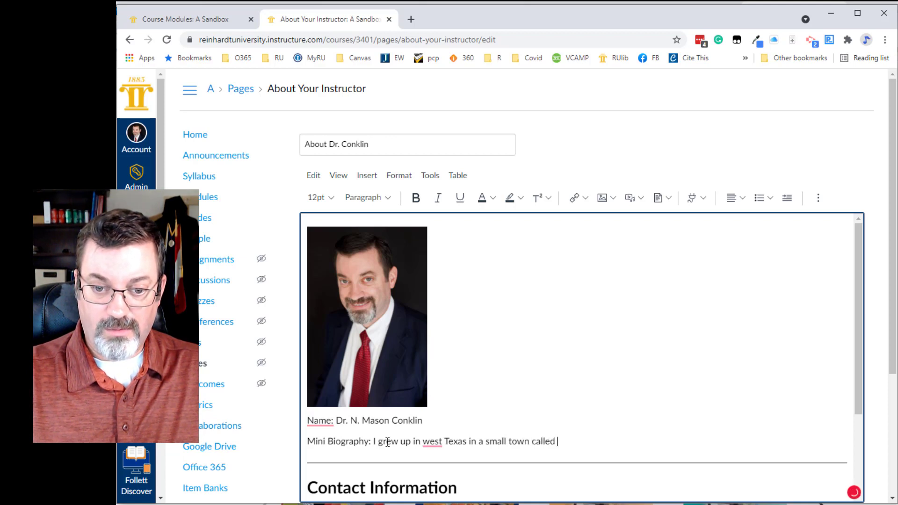
text(Muleshoe.  I went)
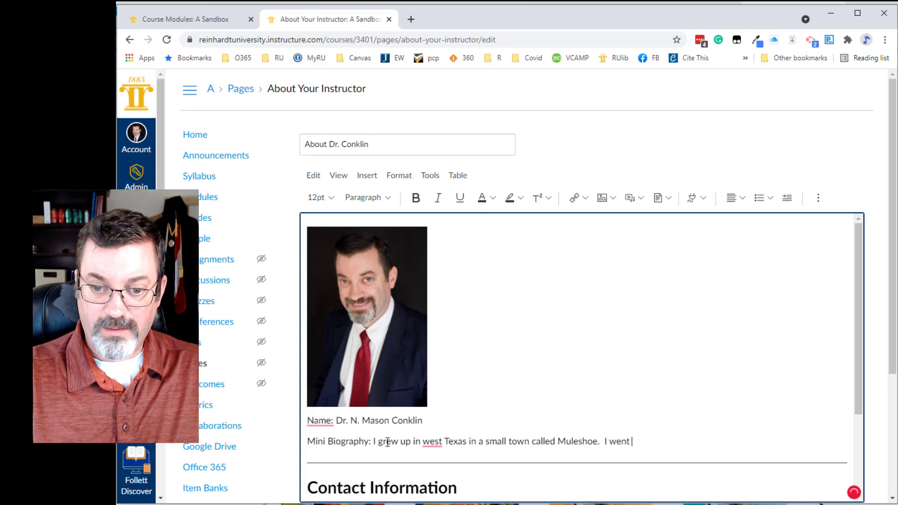
Continue the biography with "I went to Baylor University for my BM and MM in Piano Performance."
text( to Baylor Univ)
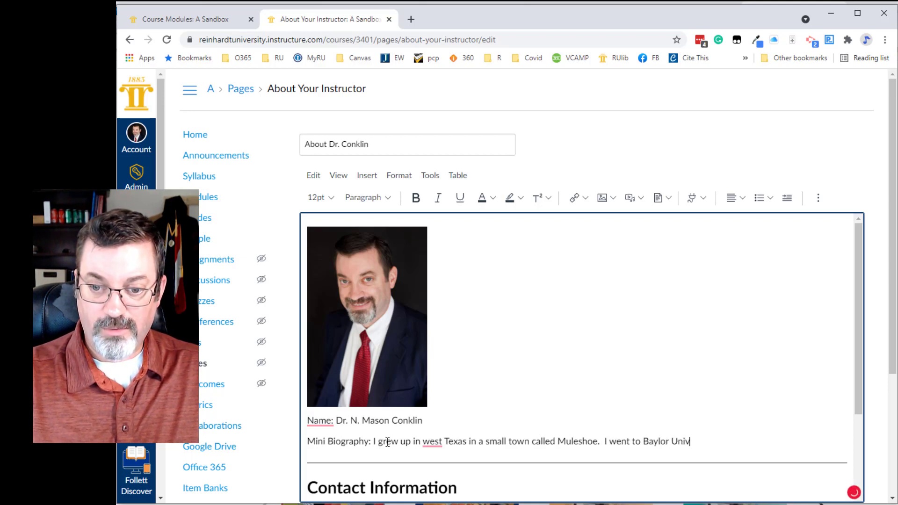
text(ersity for )
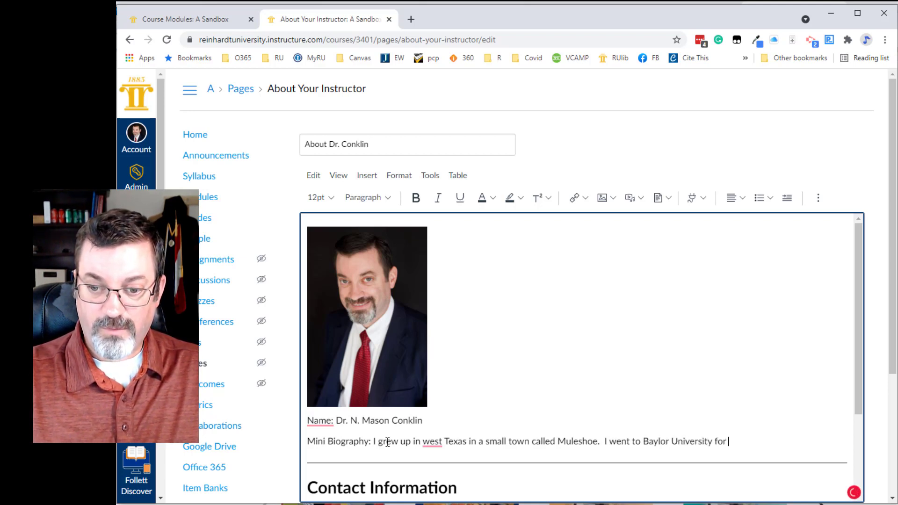
text(my)
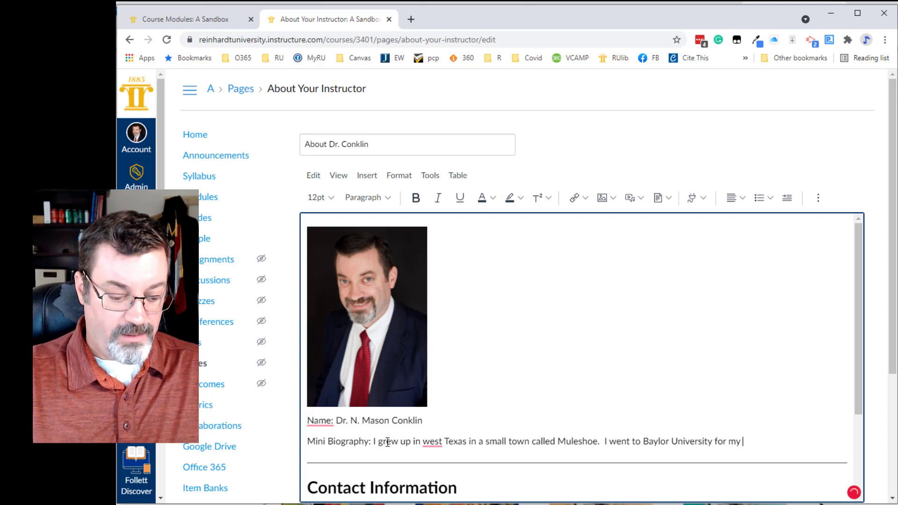
text( BM and MM in )
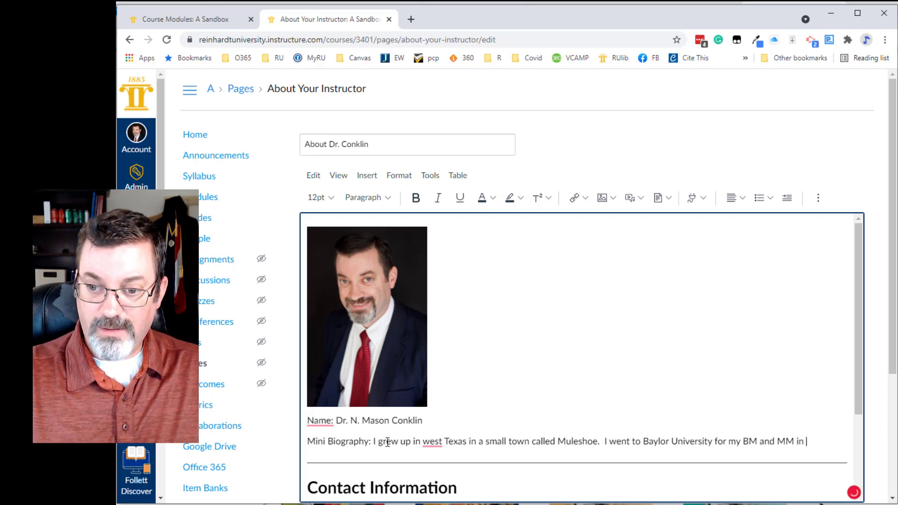
text(Piano Perf)
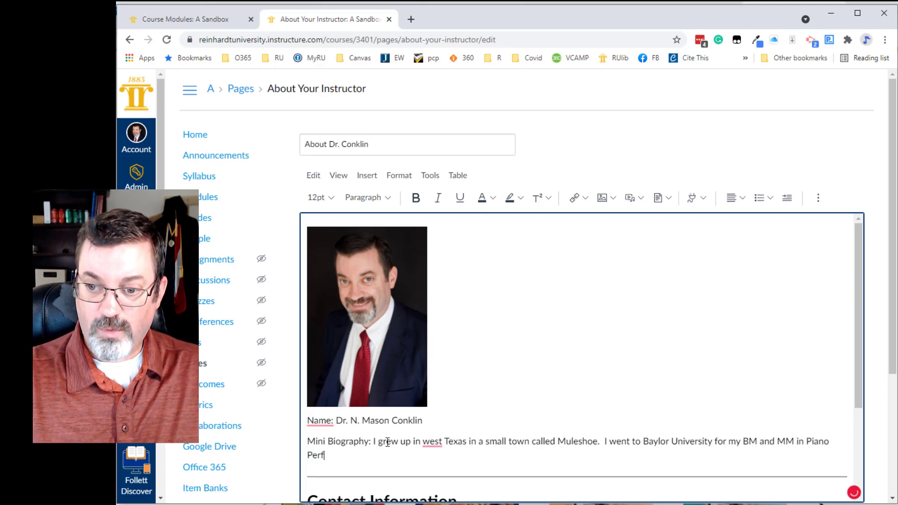
text(ormance.  I later receive)
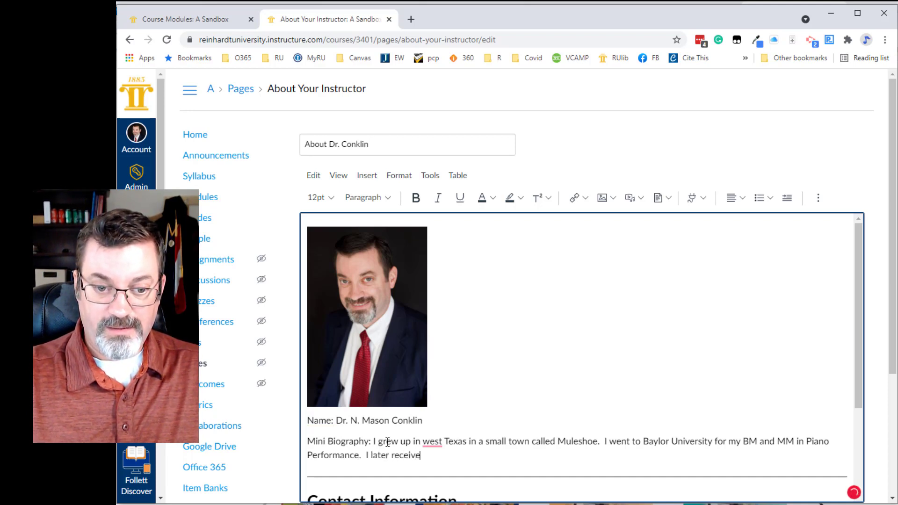
Add "I later received a Ph.D. in Music Education from the University of Oklahoma. BOOMER SOONER!" to the biography, followed by a blank line
text(d a PH)
key(BackSpace)
text(h.)
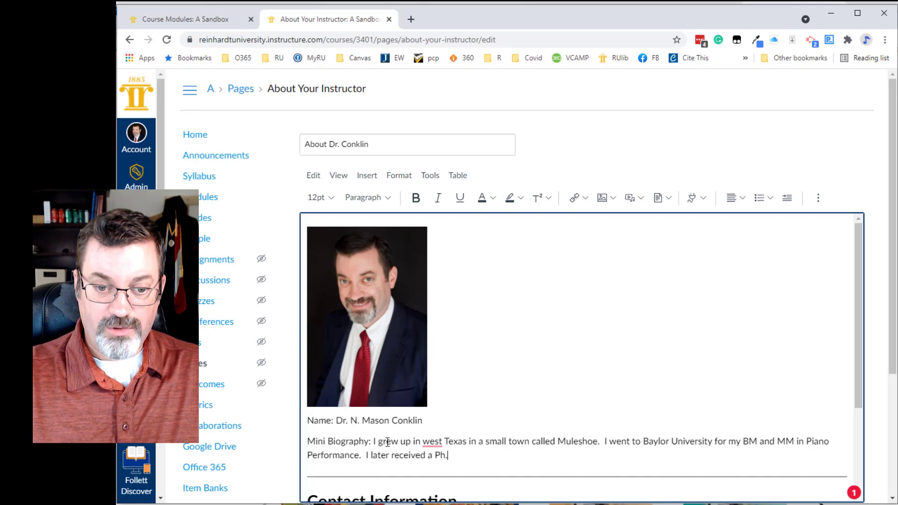
text(D. in Music)
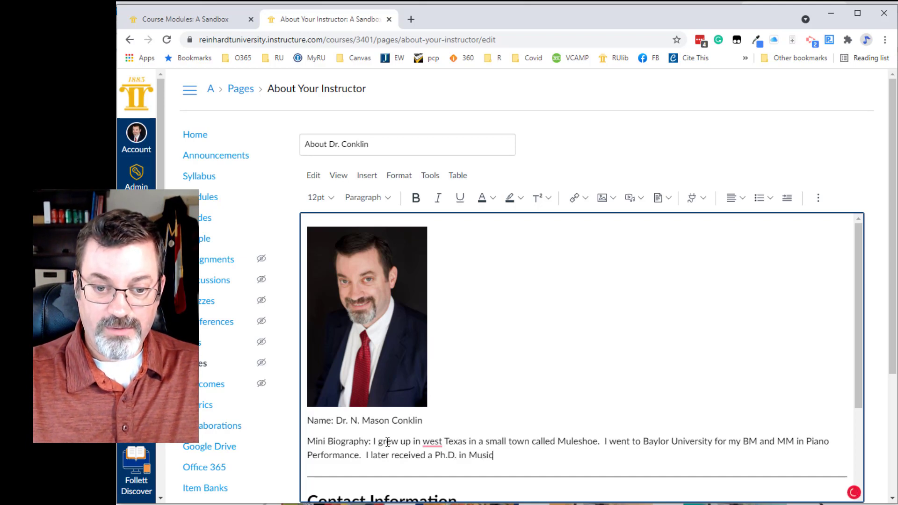
text( Education from the Univ)
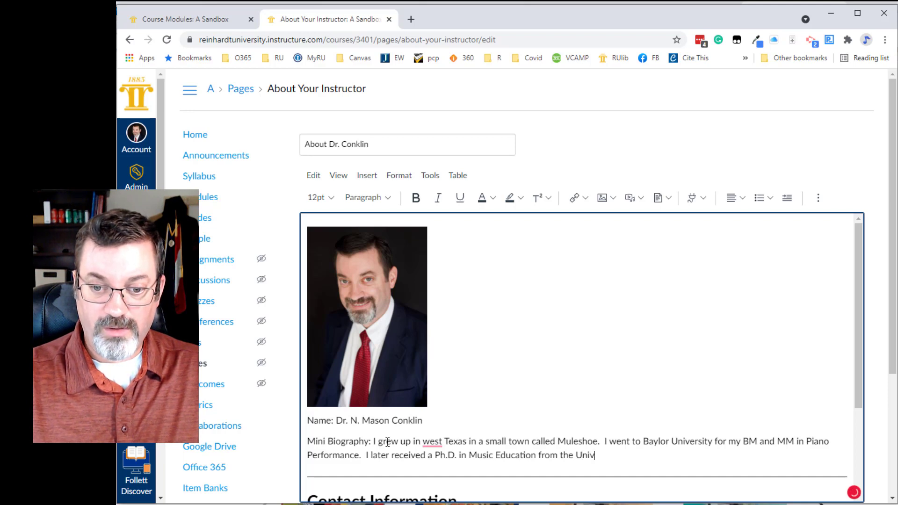
text(ersity of Oklahoma.)
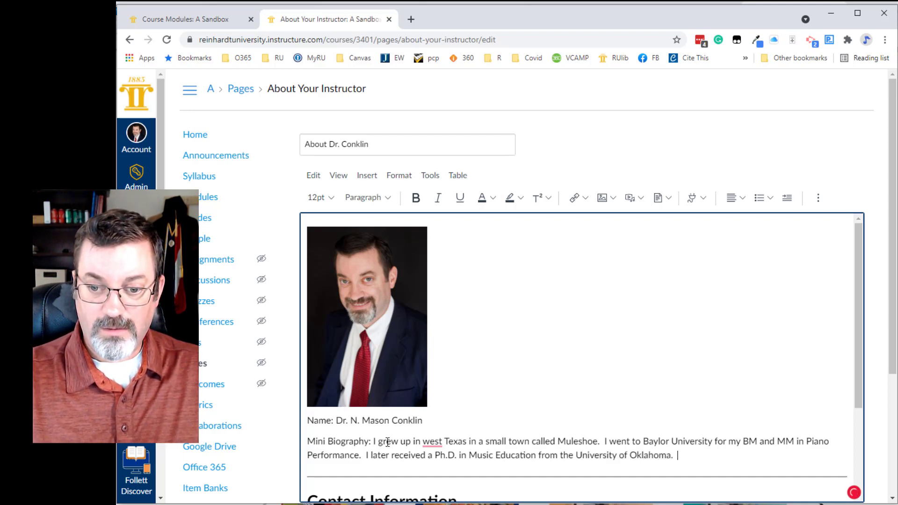
text(  BOOMER SOONER!)
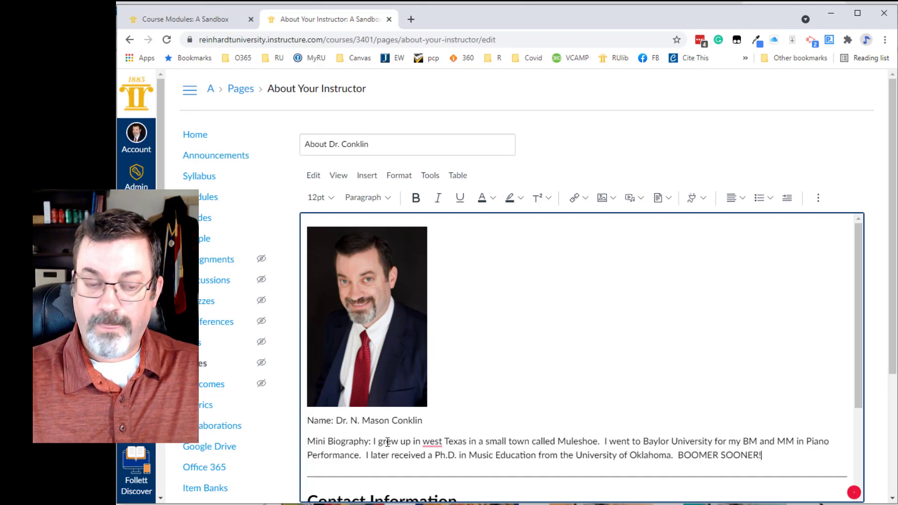
key(Return)
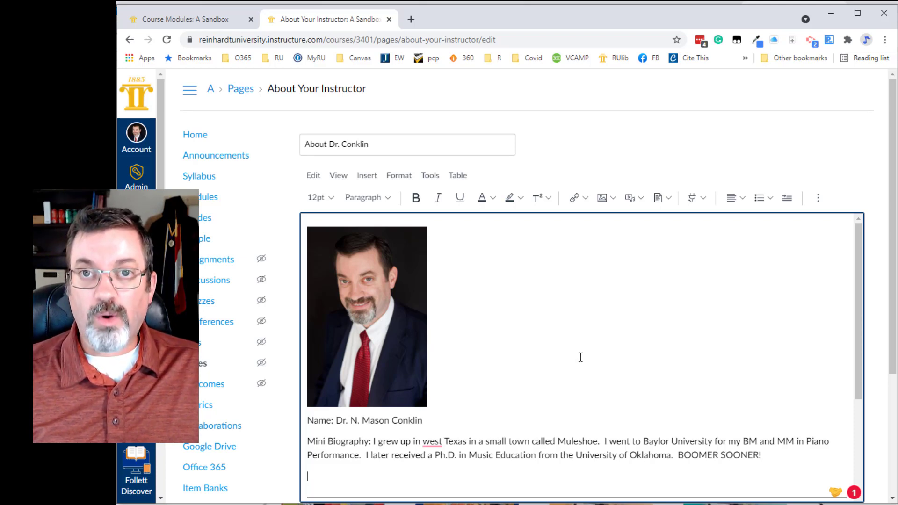
Enter "By Appointment. (Calendly link)" as the Office Hours under Contact Information
scroll(581, 357, down, 3)
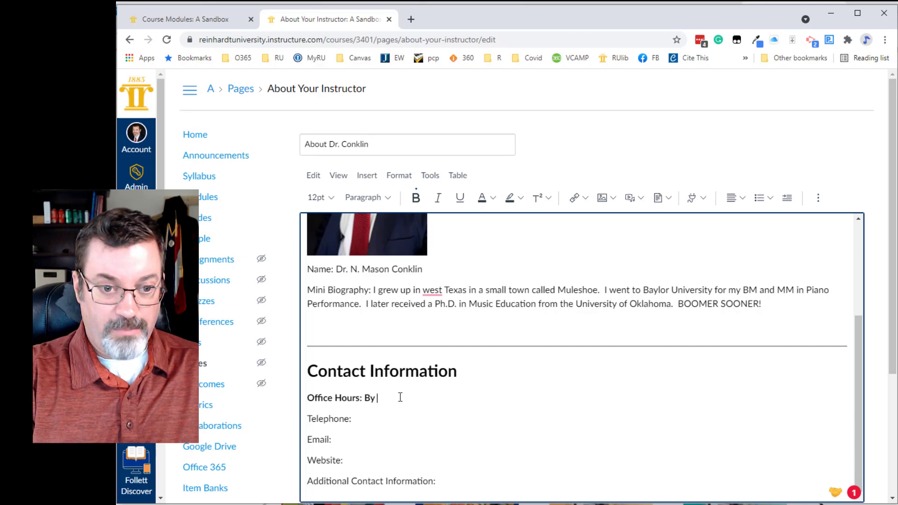
text(Appoint)
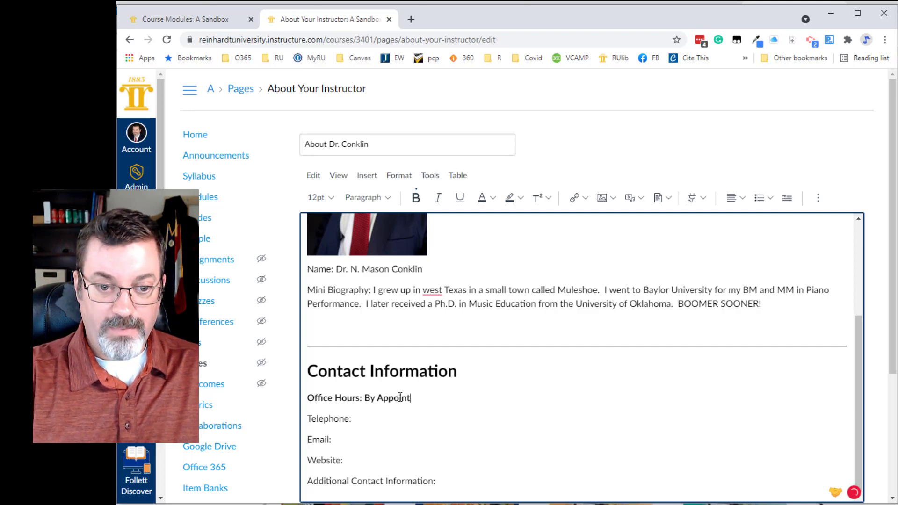
text(em)
text(ment.)
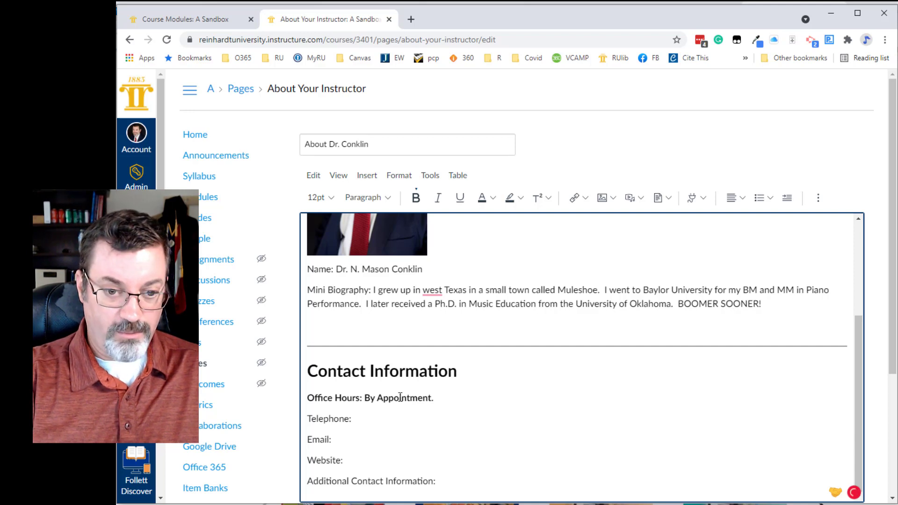
text( (Calendly)
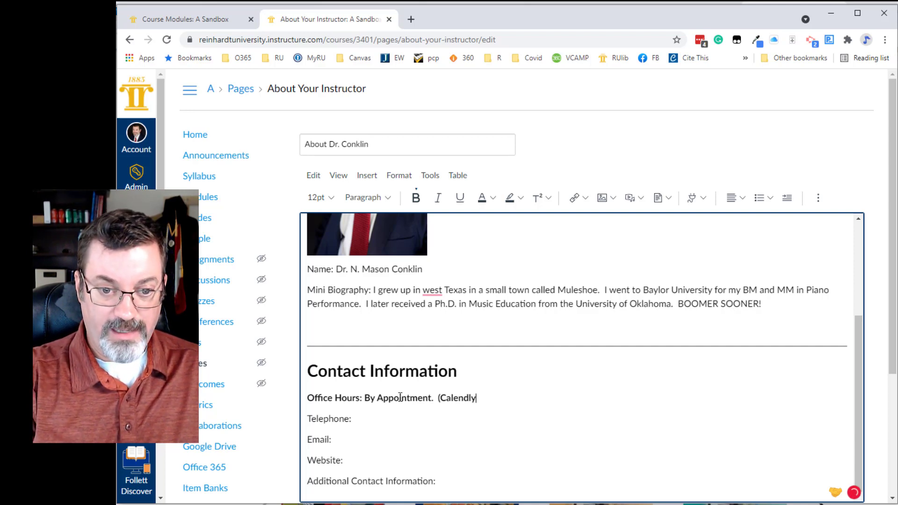
text( link)
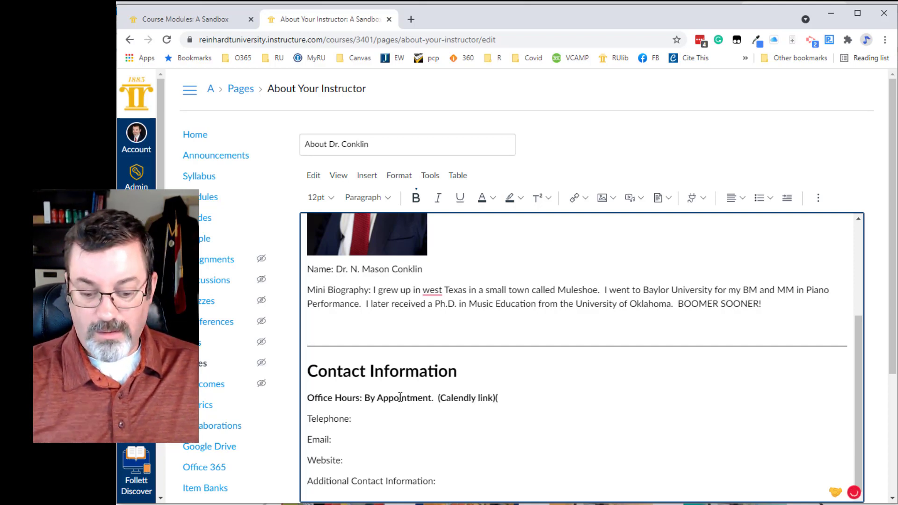
Enter the instructor's phone number on the Telephone line under Contact Information
click(400, 425)
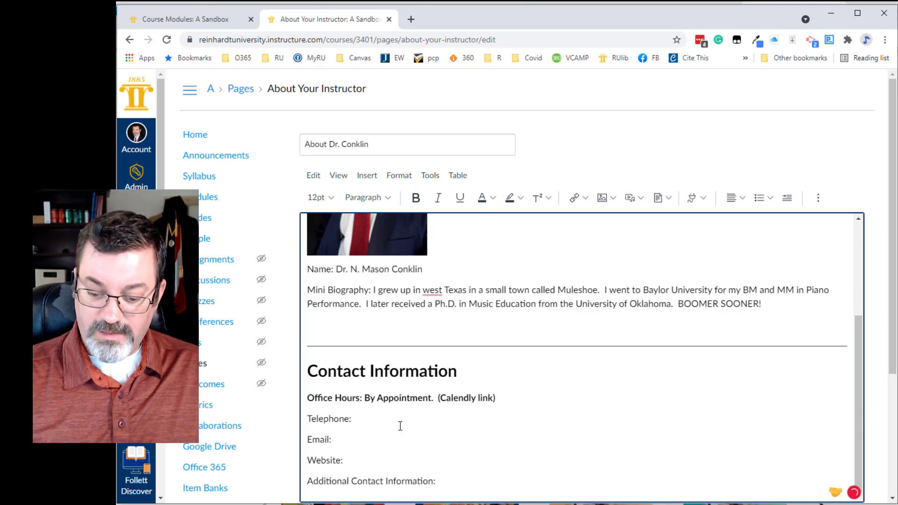
text(777)
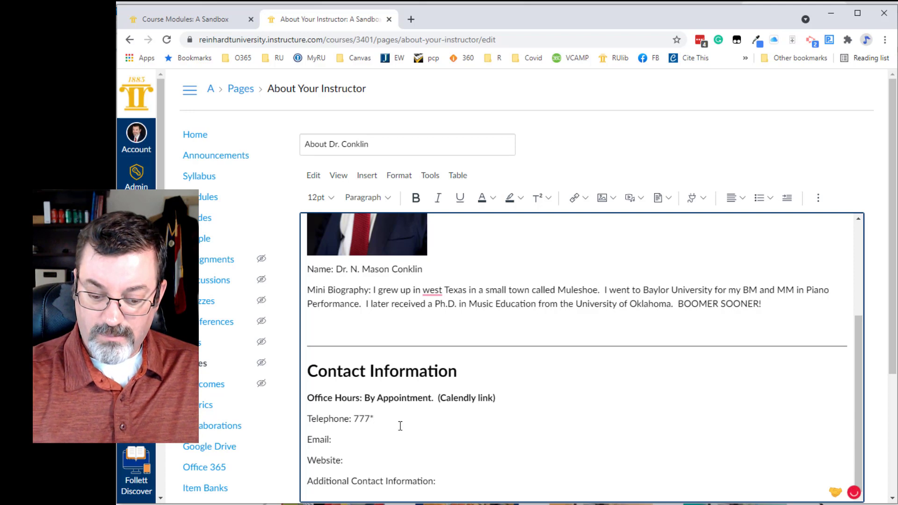
text(-555)
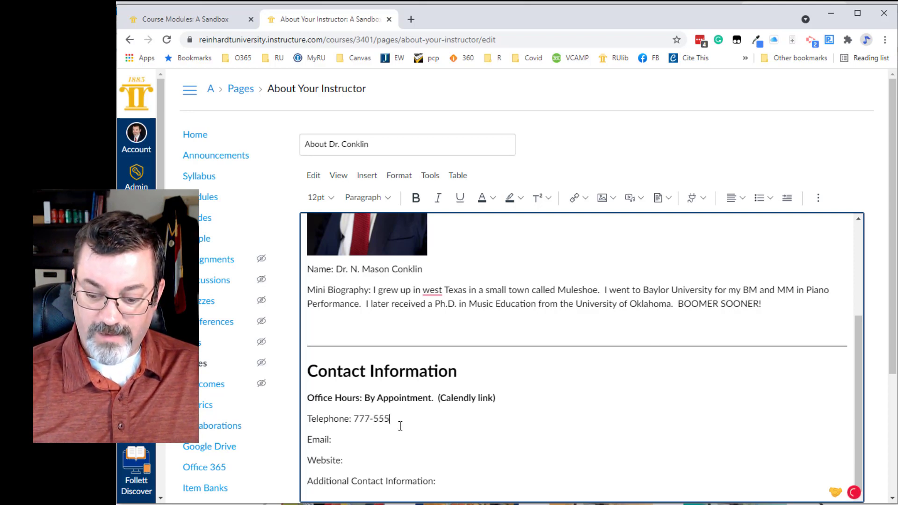
text(-1212)
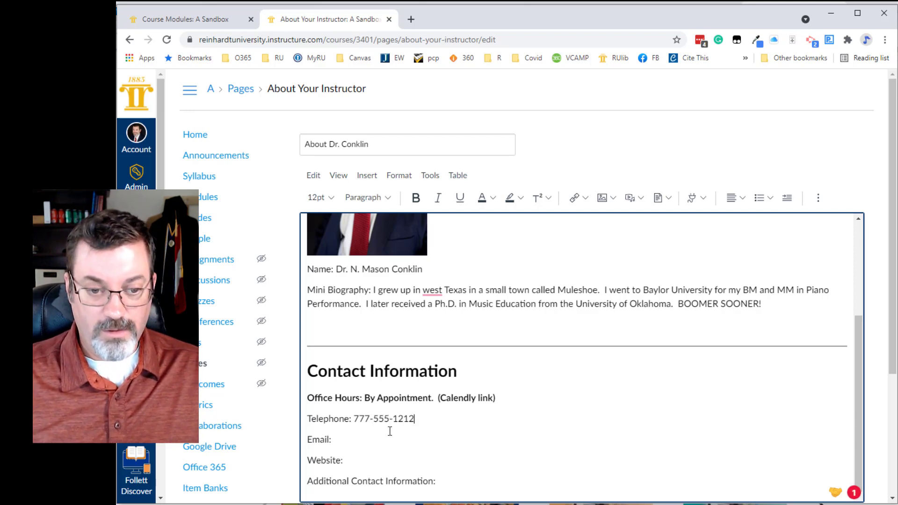
Examine the image upload and media recording options available for the instructor page, leaving both without adding anything
click(376, 438)
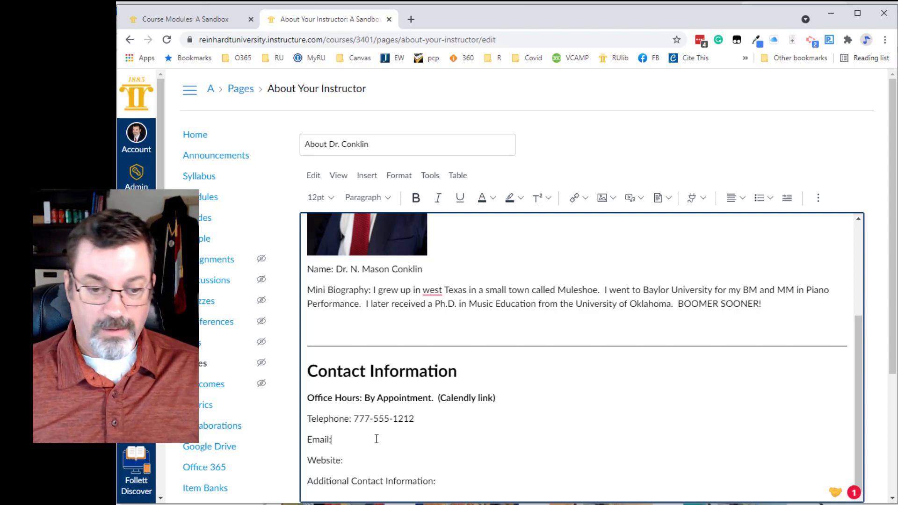
scroll(387, 465, down, 2)
scroll(545, 310, up, 5)
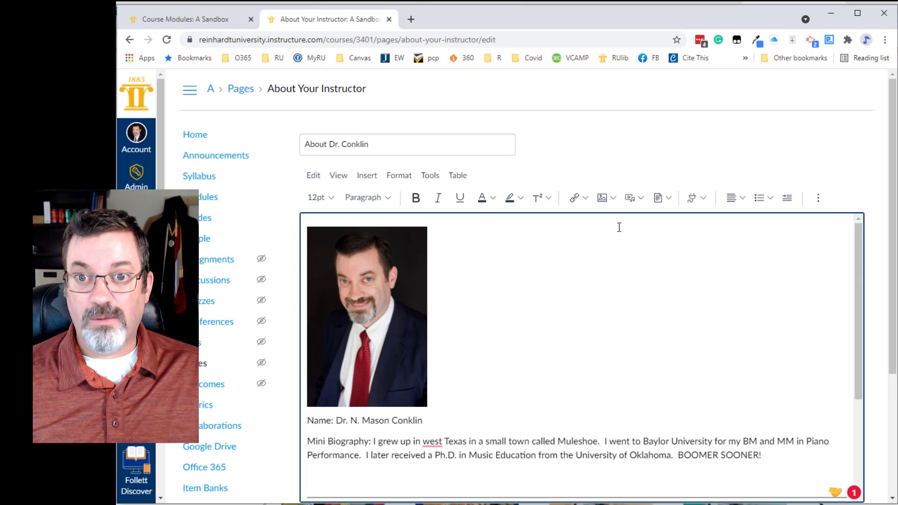
click(603, 199)
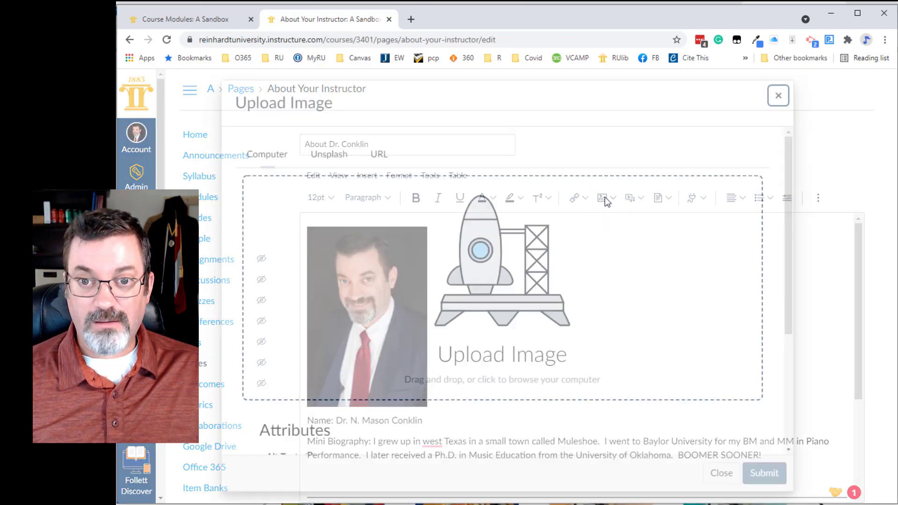
click(779, 96)
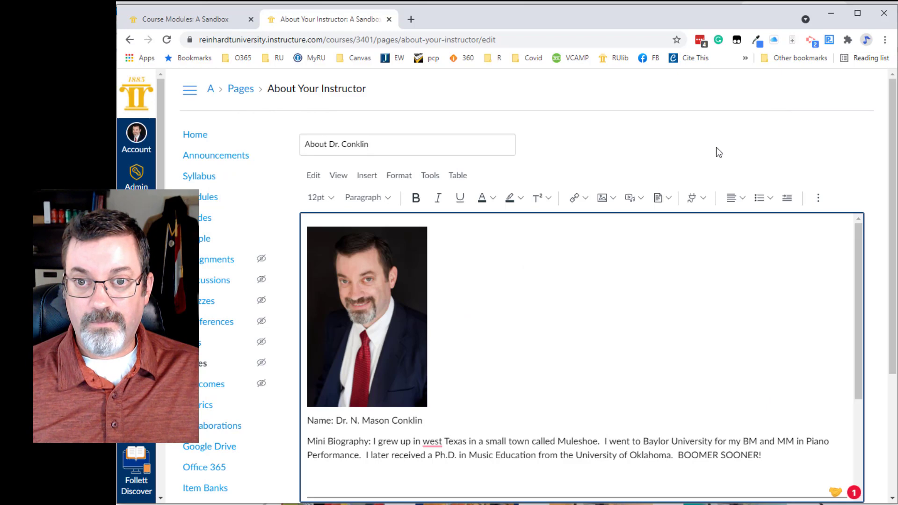
click(631, 200)
click(332, 169)
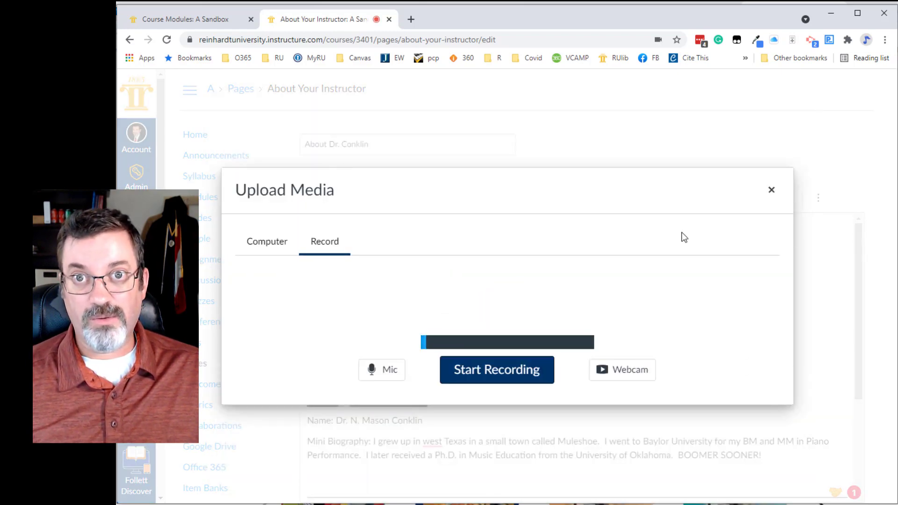
click(773, 192)
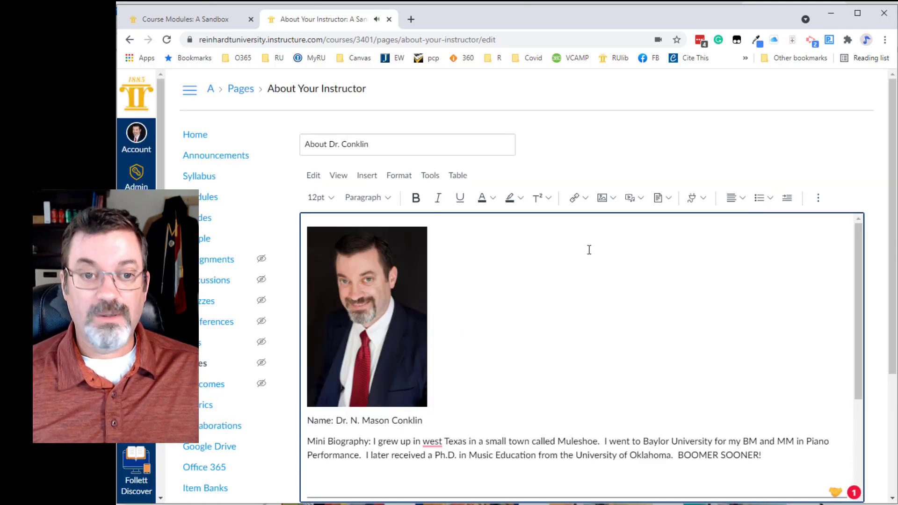
Save the edited instructor page with its photo, biography and contact information
scroll(589, 250, down, 1)
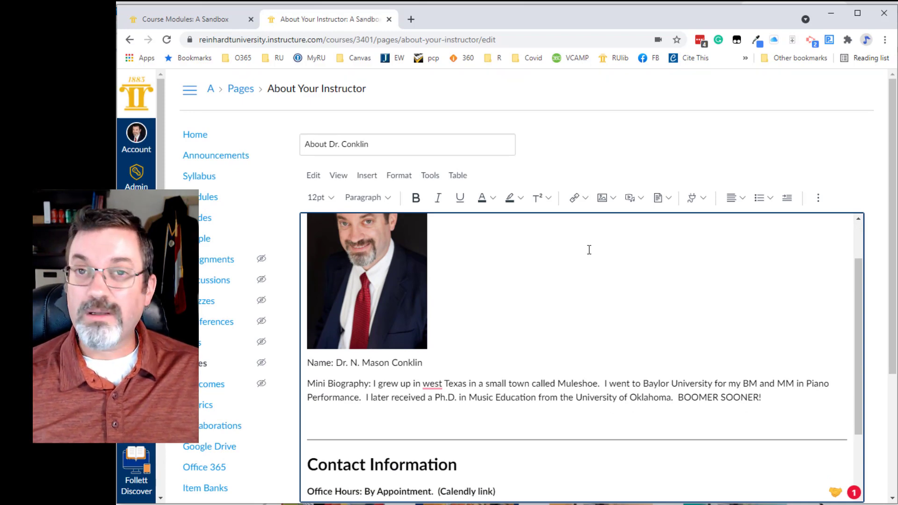
scroll(590, 250, down, 2)
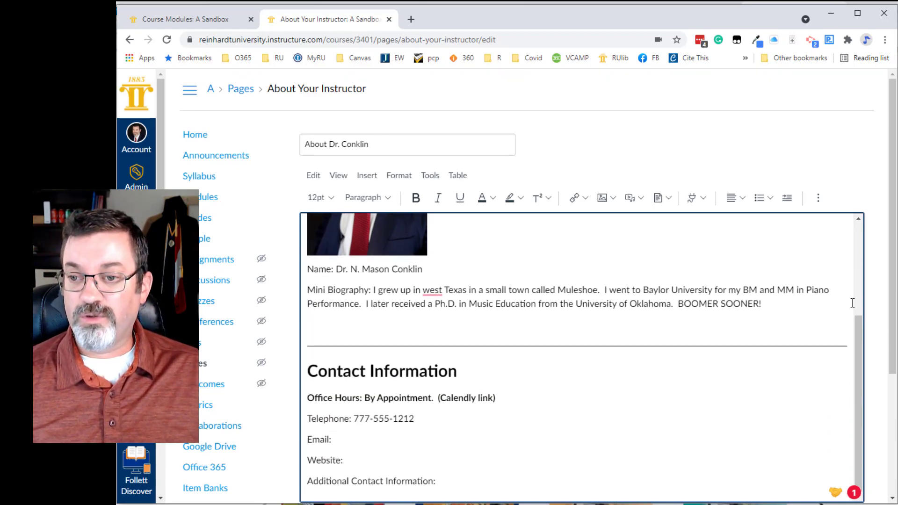
scroll(883, 294, down, 2)
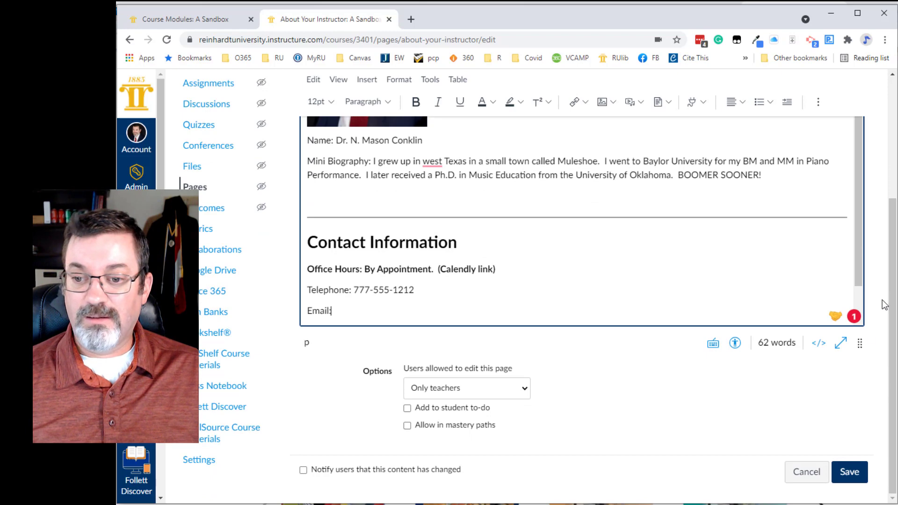
click(851, 479)
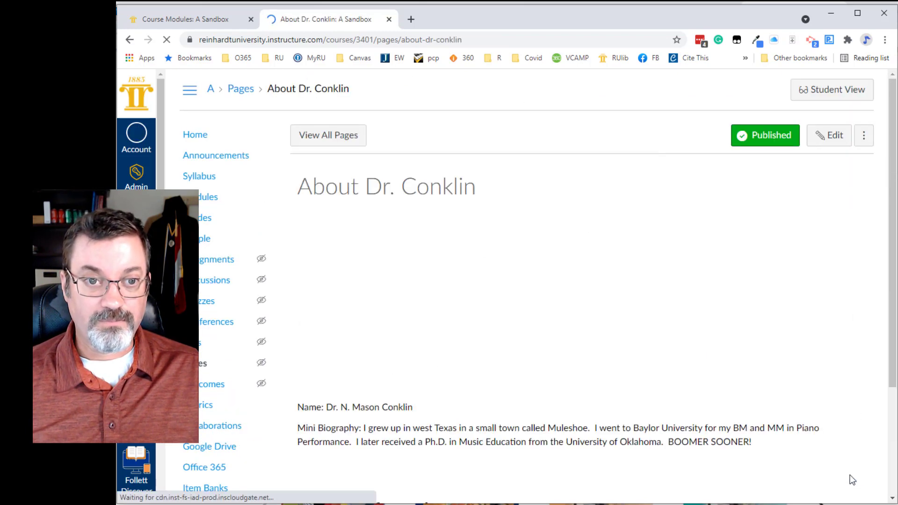
Return to the course modules, close the instructor page, and open the Course Resources page for editing
click(232, 16)
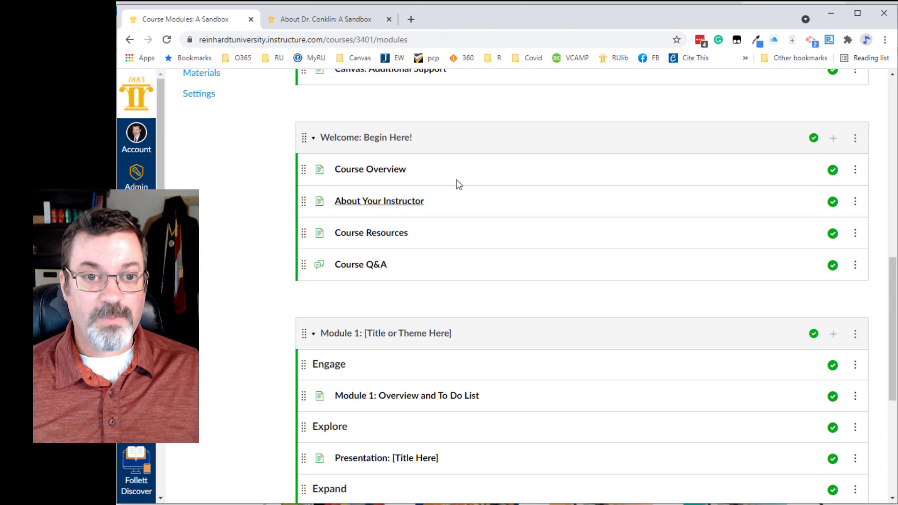
middle_click(385, 237)
click(388, 21)
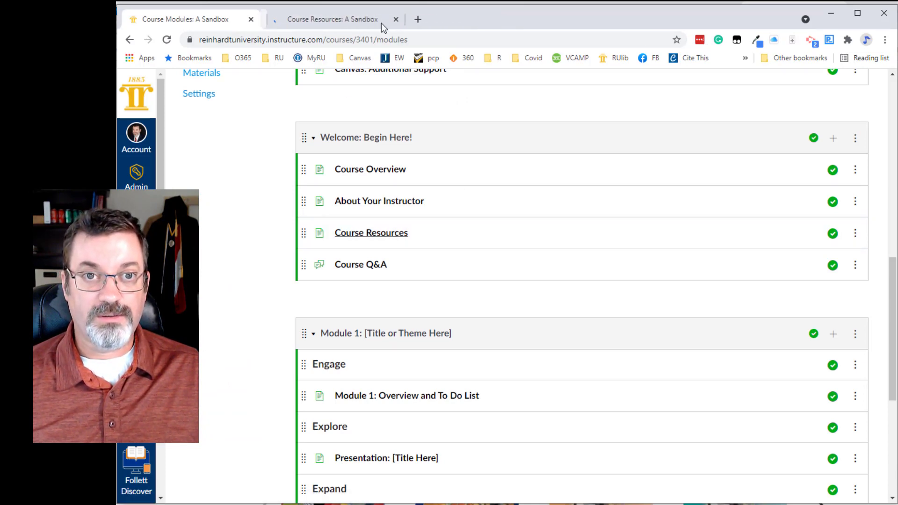
click(382, 23)
click(832, 136)
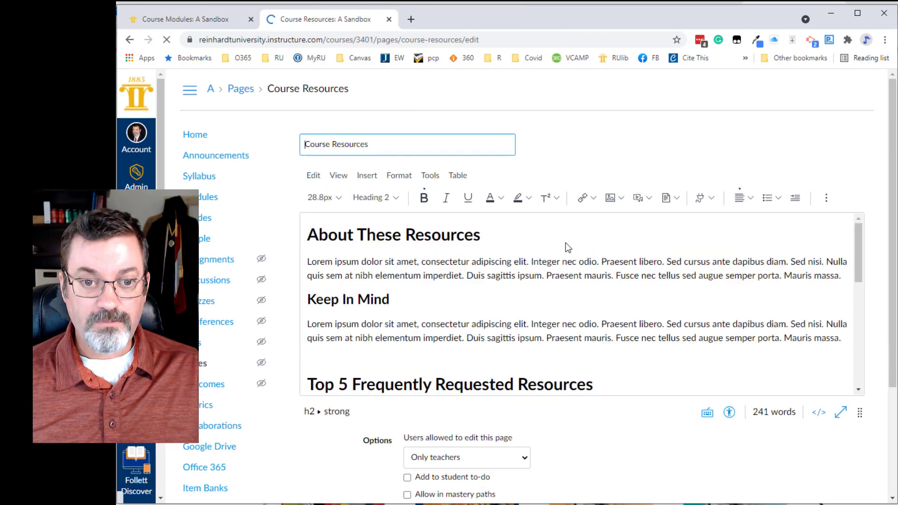
Replace the placeholder under About These Resources with "There are a number of resources provided by the University that can be of assistance in completing this course."
drag(844, 276, 290, 269)
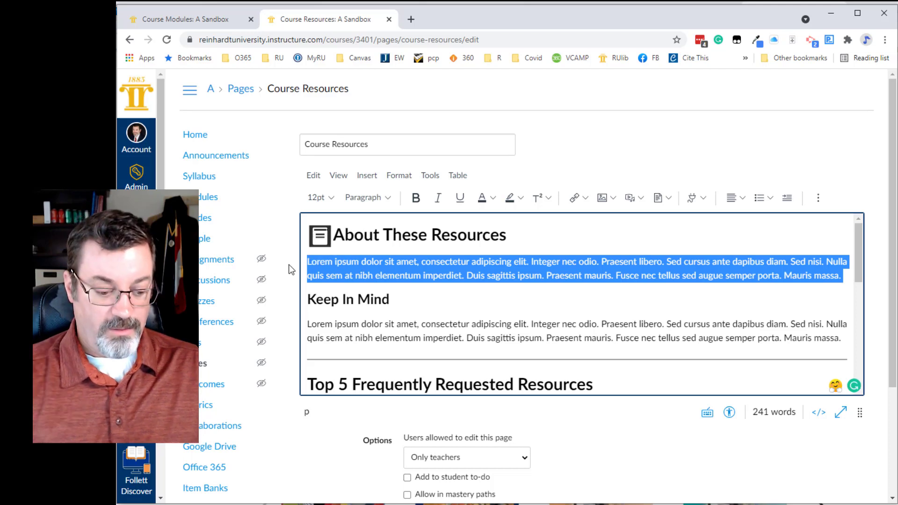
text(There are a number)
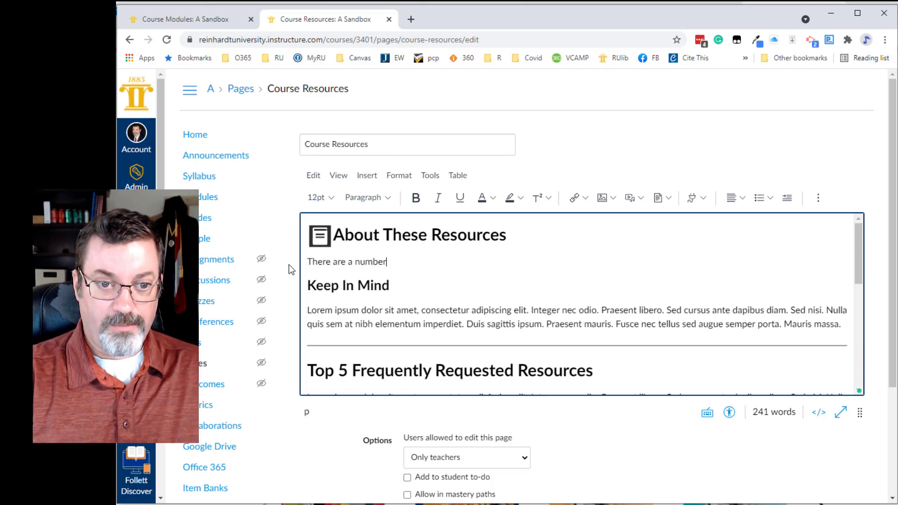
text( of resource)
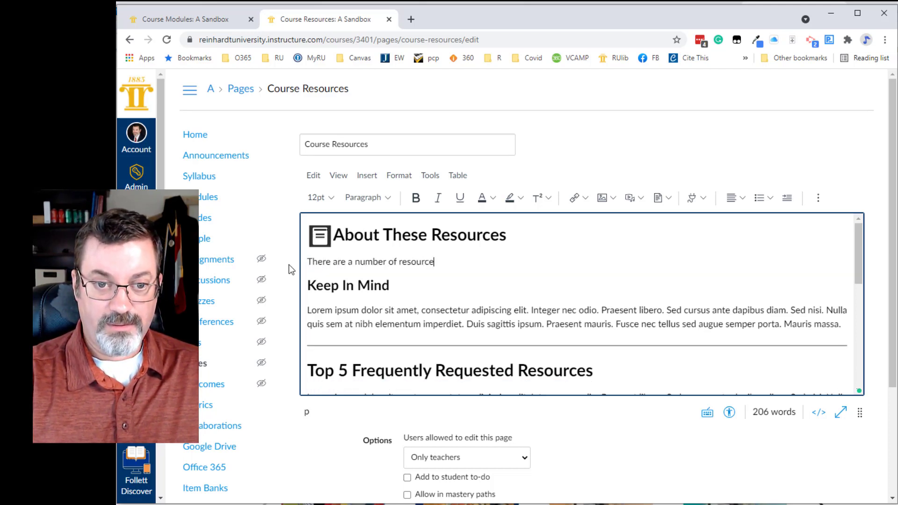
text(s provided by the )
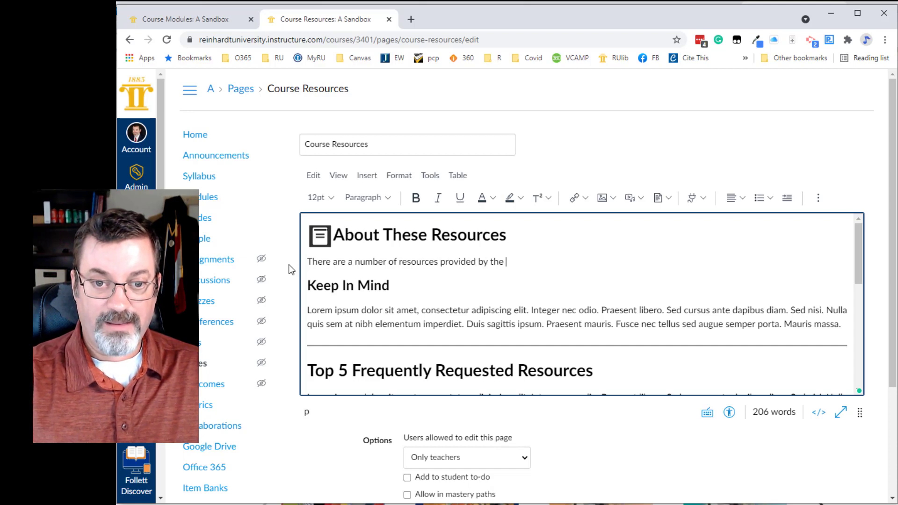
text(University that can b)
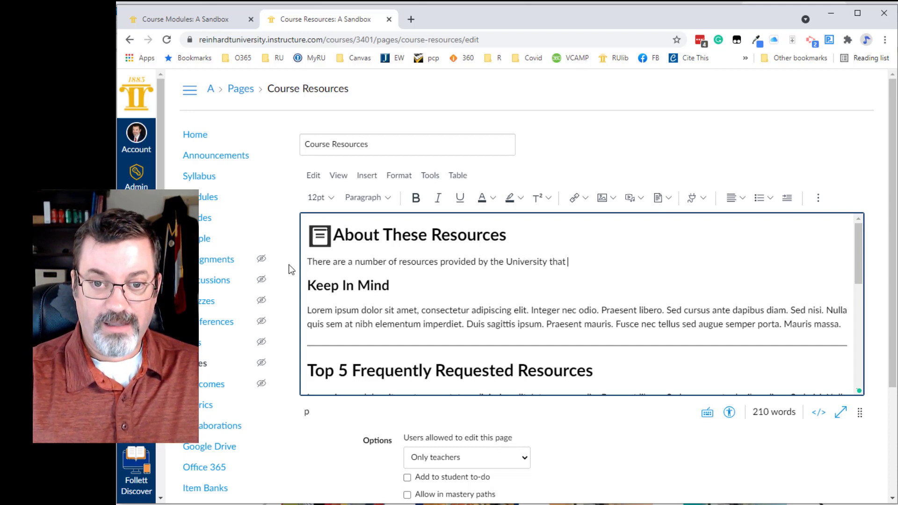
text(ssist)
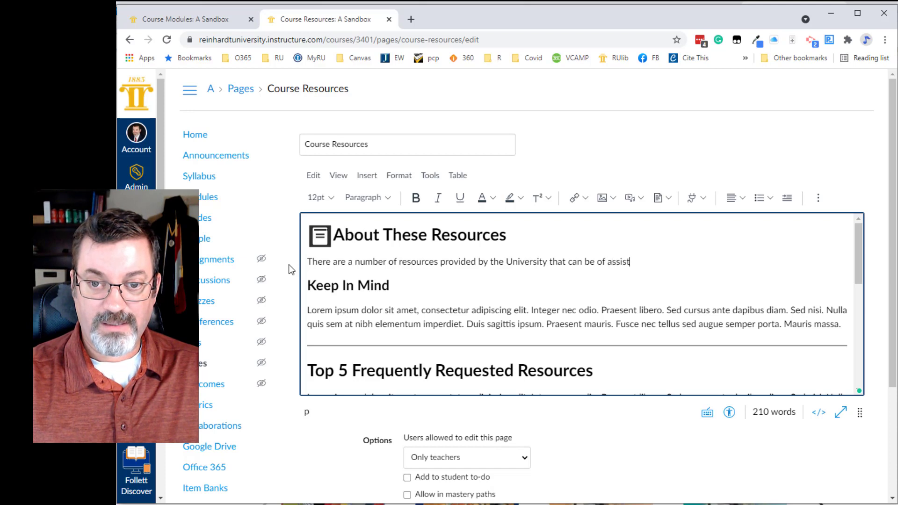
text(ance in compl)
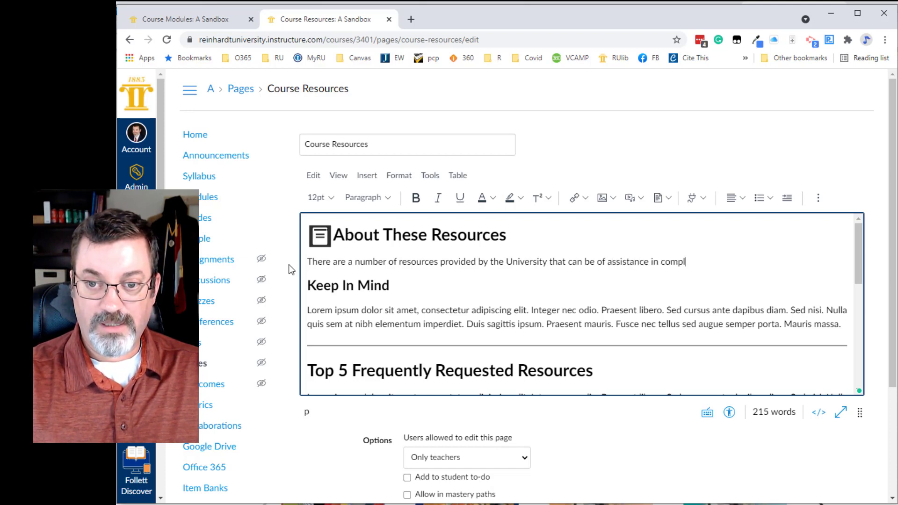
text(eting this course.)
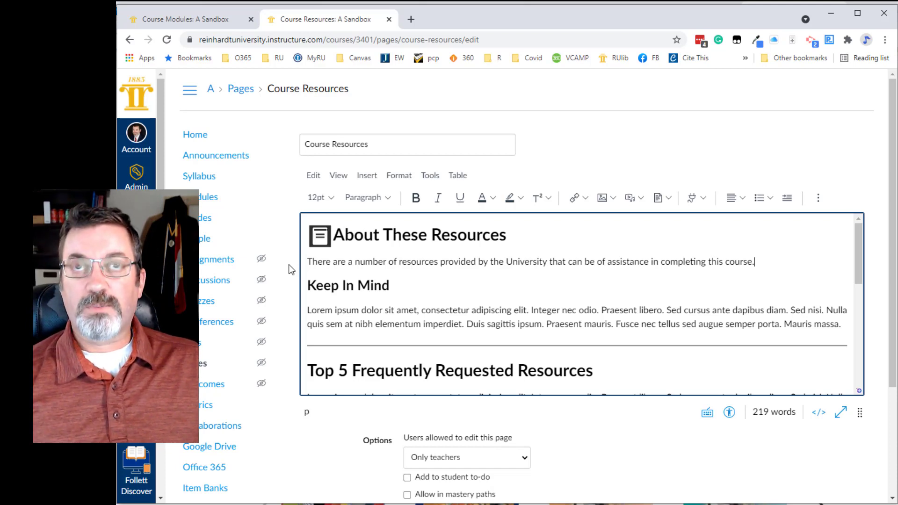
Replace the first Top 5 Frequently Requested Resources item with "Reinhardt Library Electronic Databases" and add an empty indented sub-item below it
scroll(397, 294, down, 2)
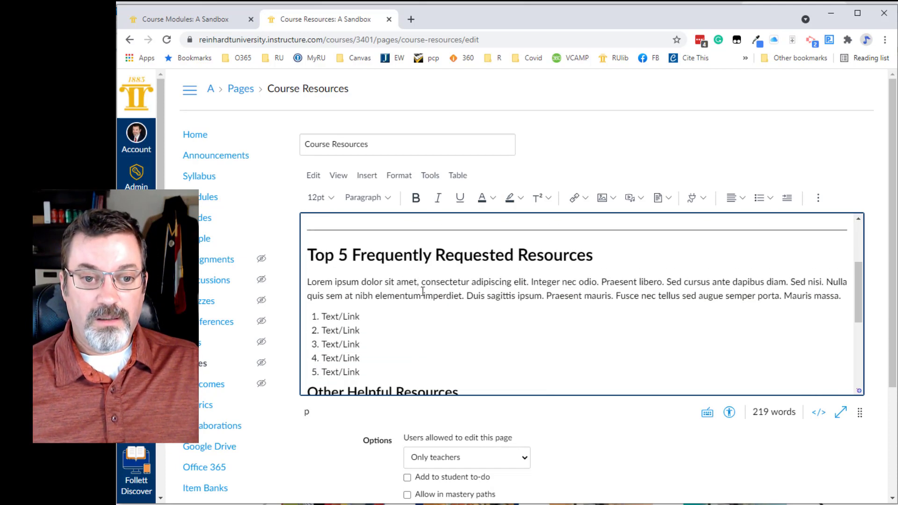
scroll(414, 297, up, 1)
scroll(411, 291, down, 1)
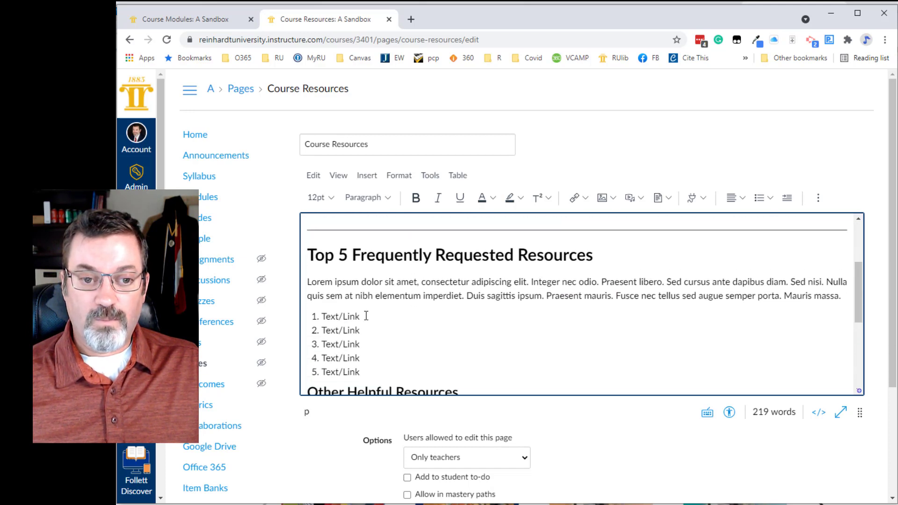
drag(360, 317, 323, 313)
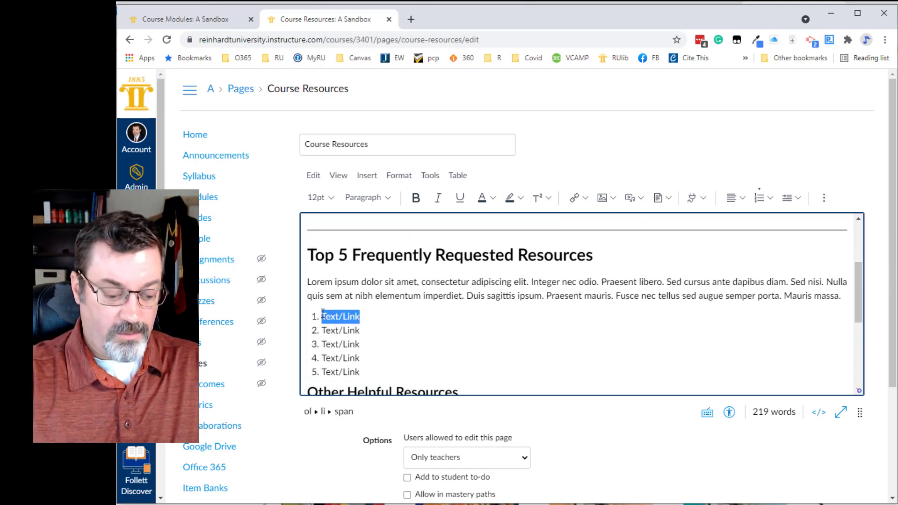
text(Reinhardt Libr)
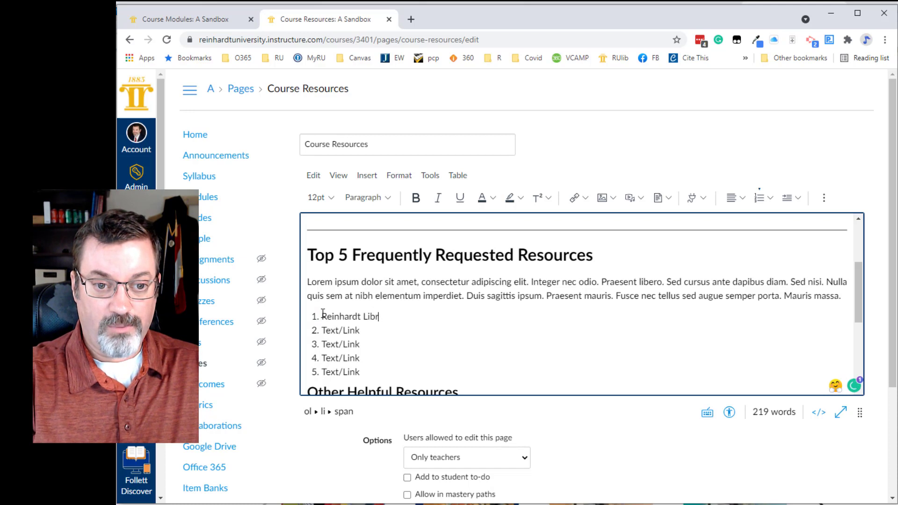
text(ary Ele)
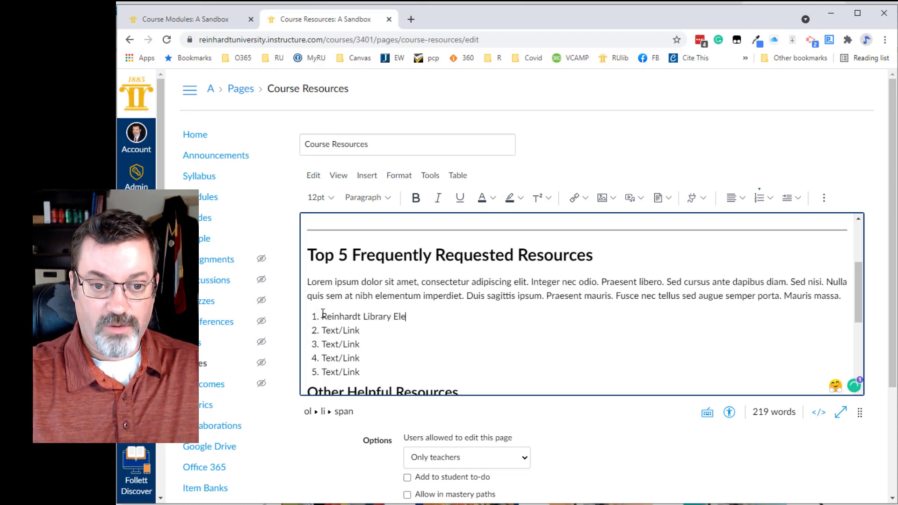
text(ctronic Databases)
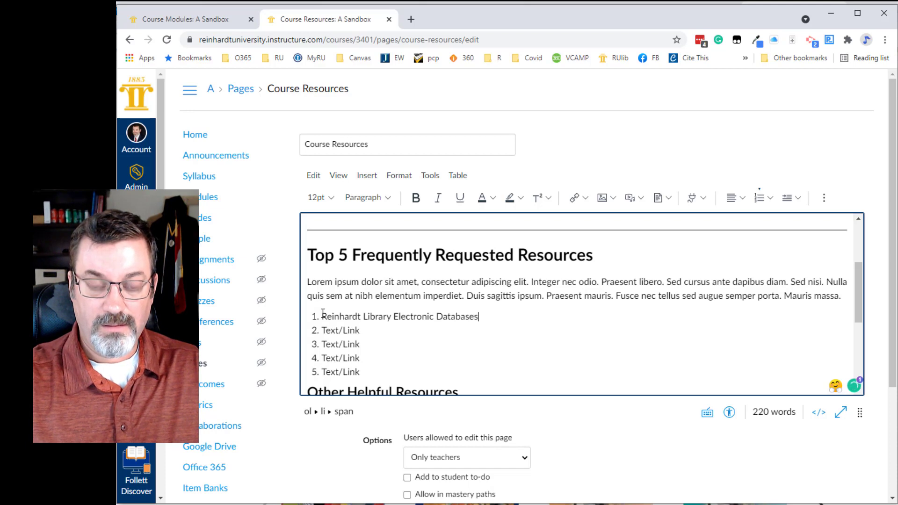
key(Return)
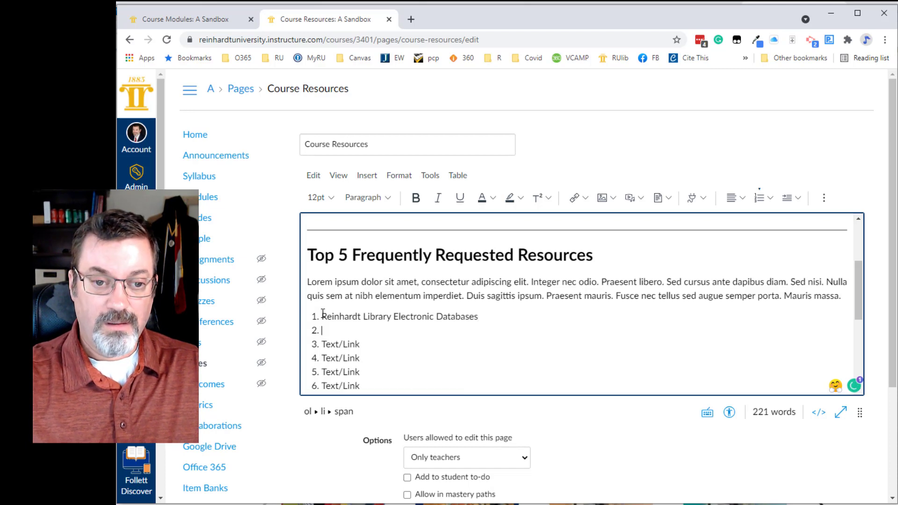
key(Tab)
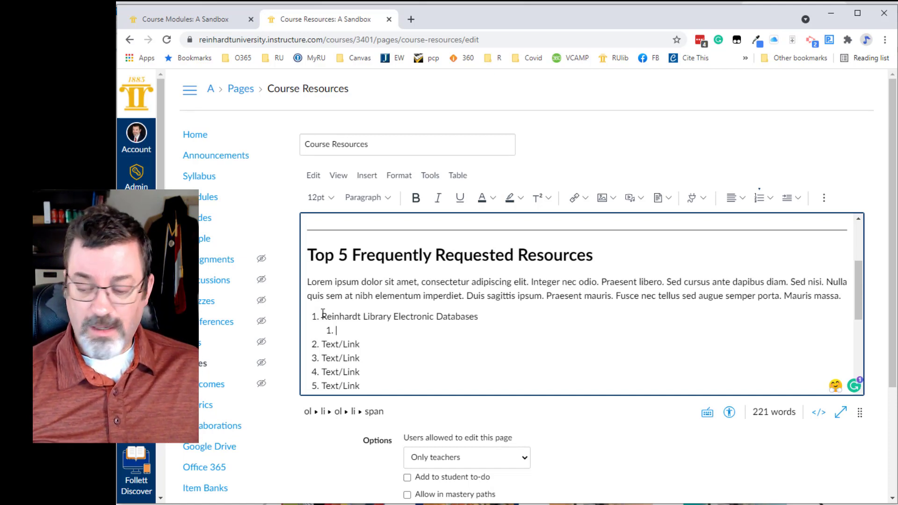
Replace the second and third placeholder items in the Top 5 list with "Writing Center" and "Tutoring"
drag(360, 347, 320, 347)
text(Wr)
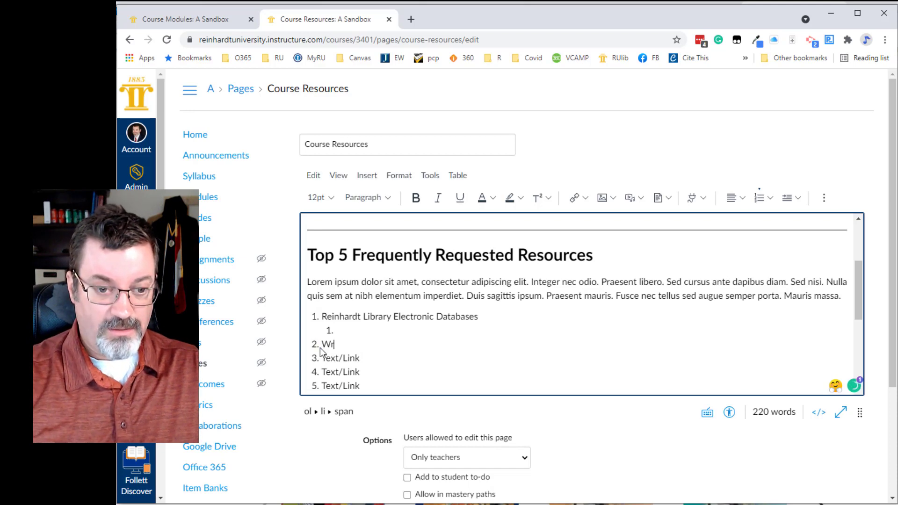
text(iting Cetn)
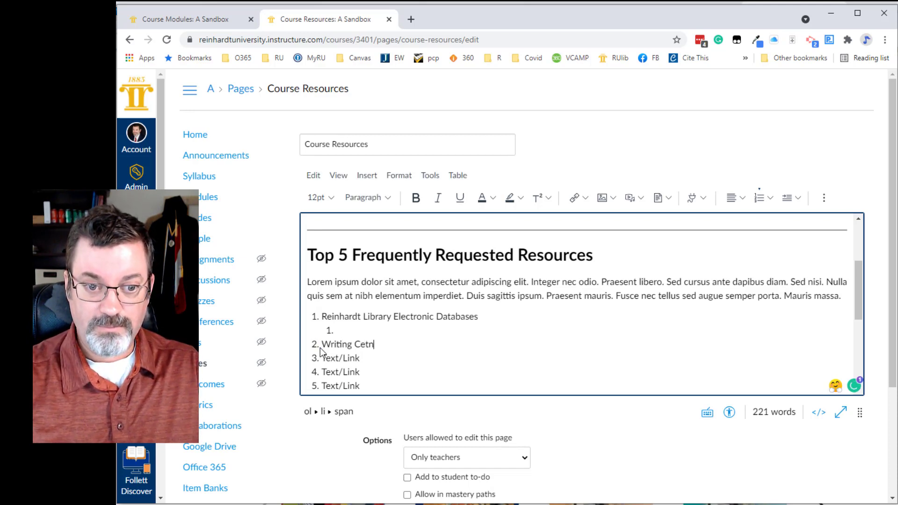
key(BackSpace)
key(BackSpace)
text(nre)
key(BackSpace)
key(BackSpace)
key(BackSpace)
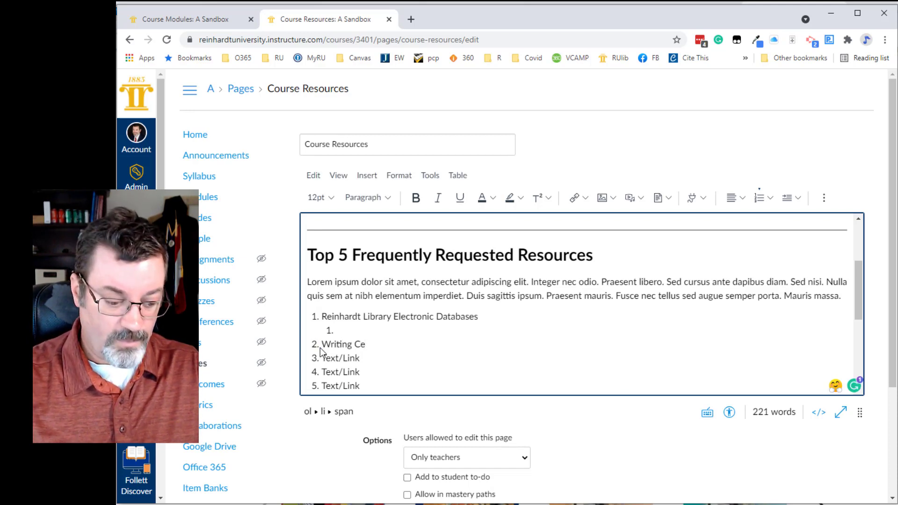
text(nter)
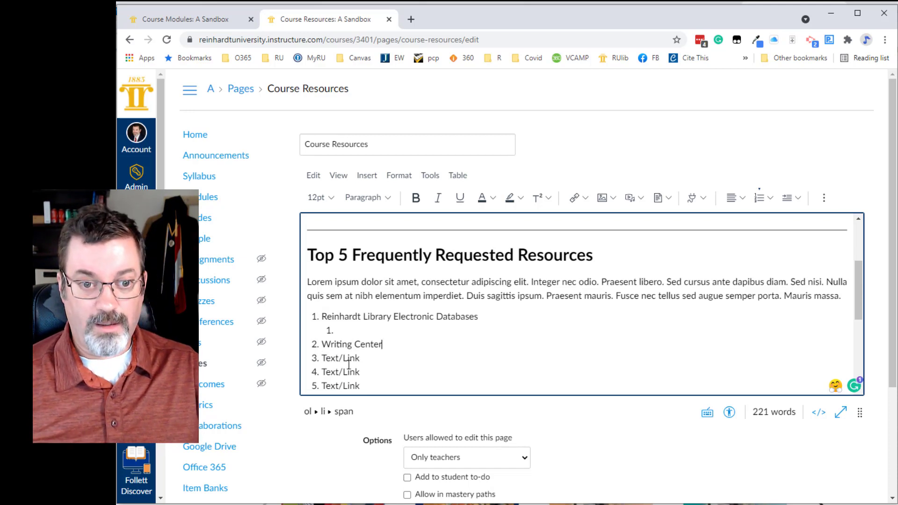
drag(365, 359, 321, 363)
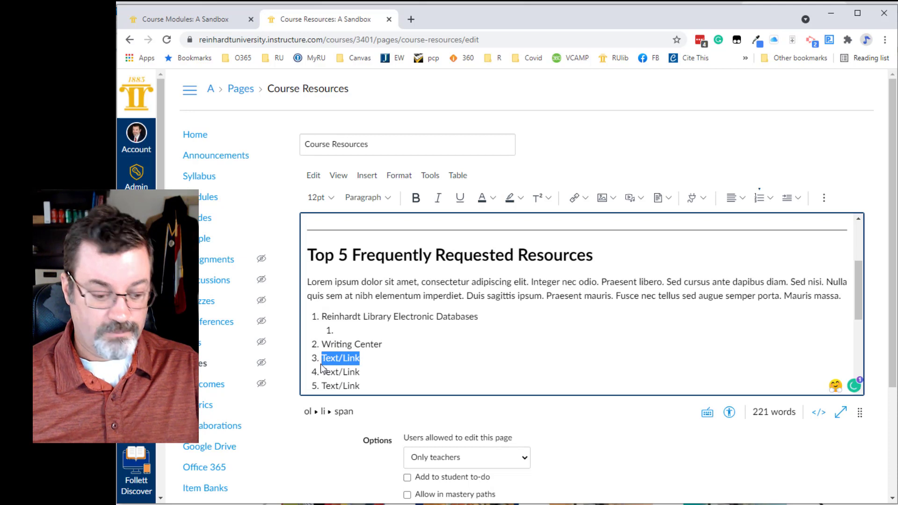
text(Tutoring)
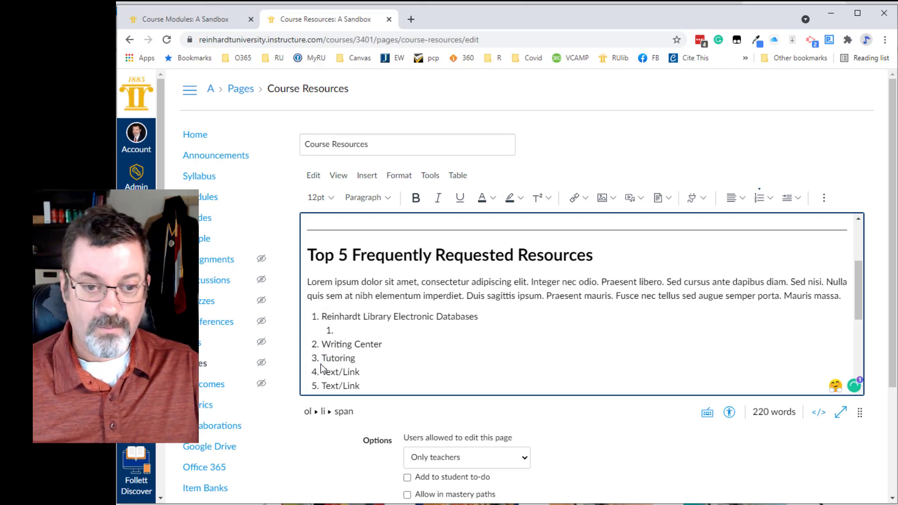
Review the remaining placeholder items in the Top 5 list and the Other Helpful Resources section of the page
click(363, 372)
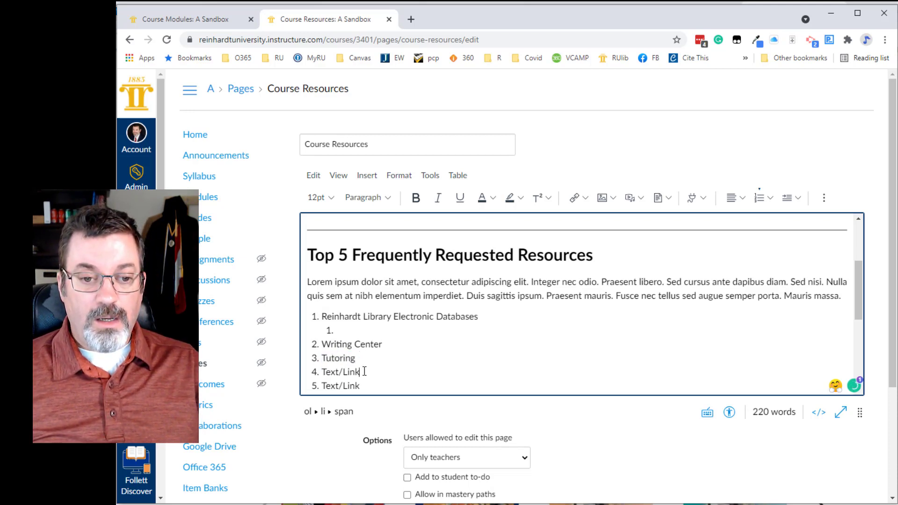
scroll(364, 371, down, 3)
scroll(373, 366, down, 1)
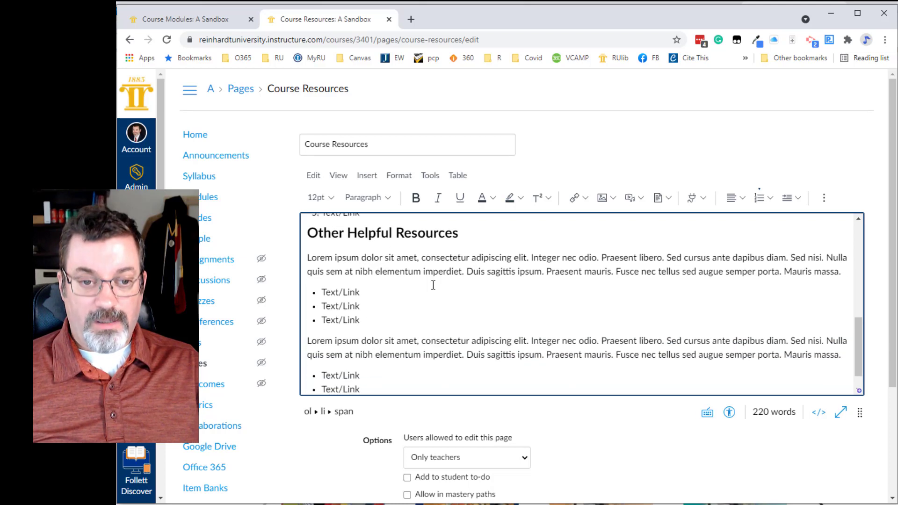
scroll(421, 253, down, 1)
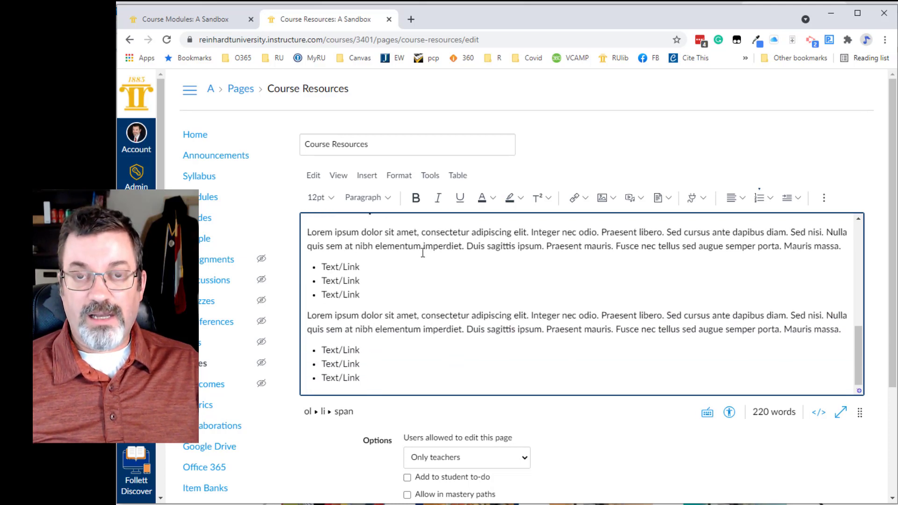
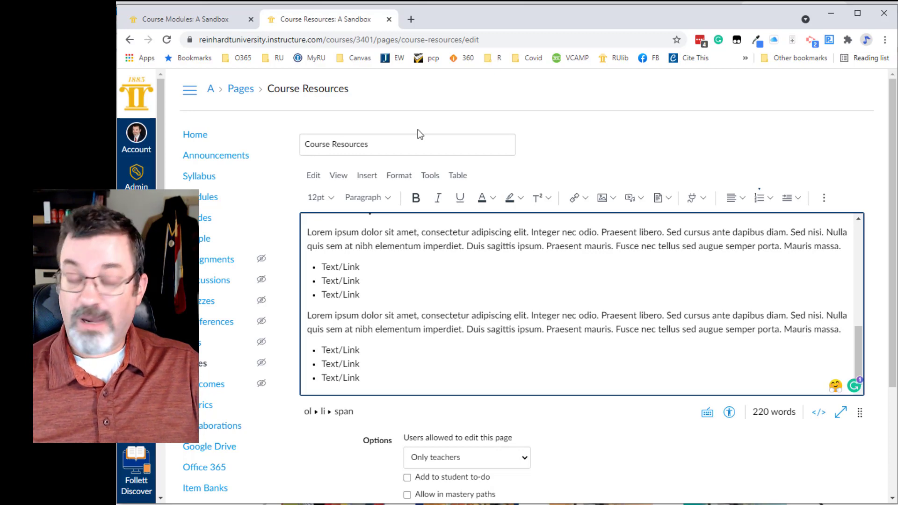
scroll(501, 320, up, 5)
scroll(501, 320, down, 2)
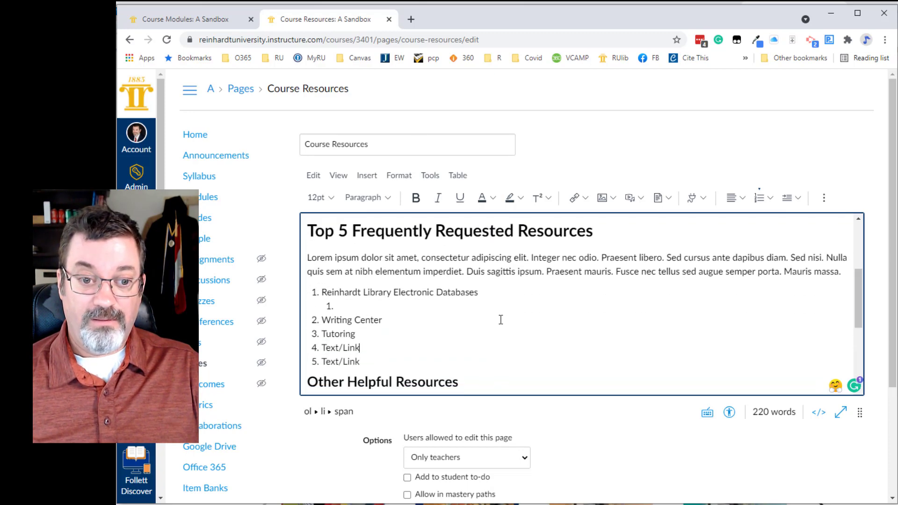
scroll(500, 321, up, 2)
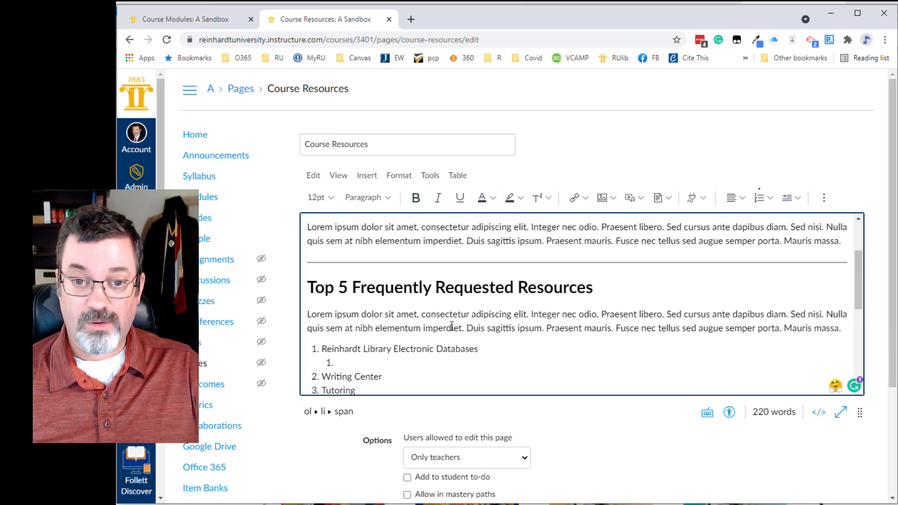
scroll(482, 315, down, 5)
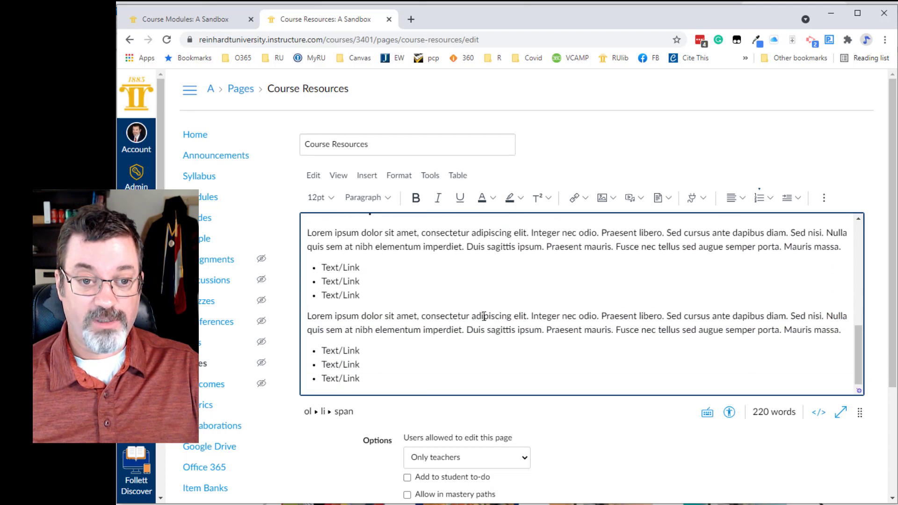
Add a "Support Services" heading in Heading 2 style after the last bulleted list, with an empty paragraph below it
click(414, 378)
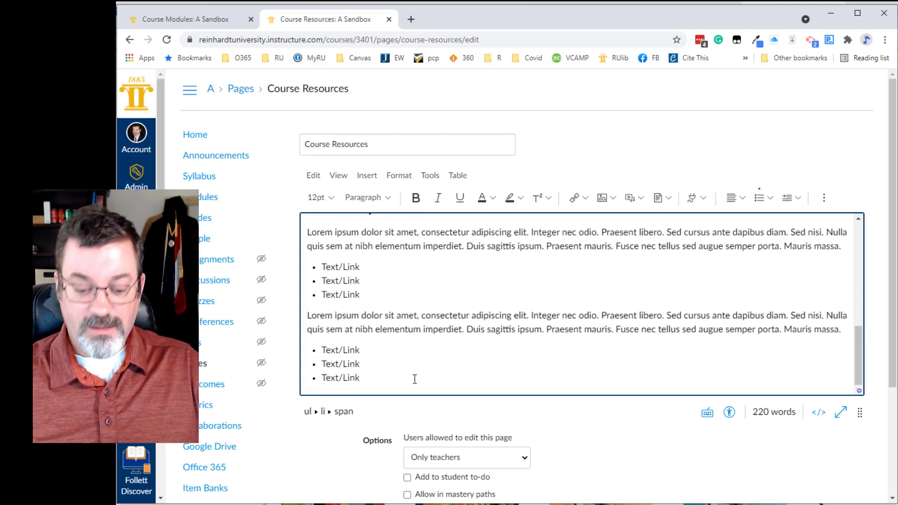
key(Return)
key(Return)
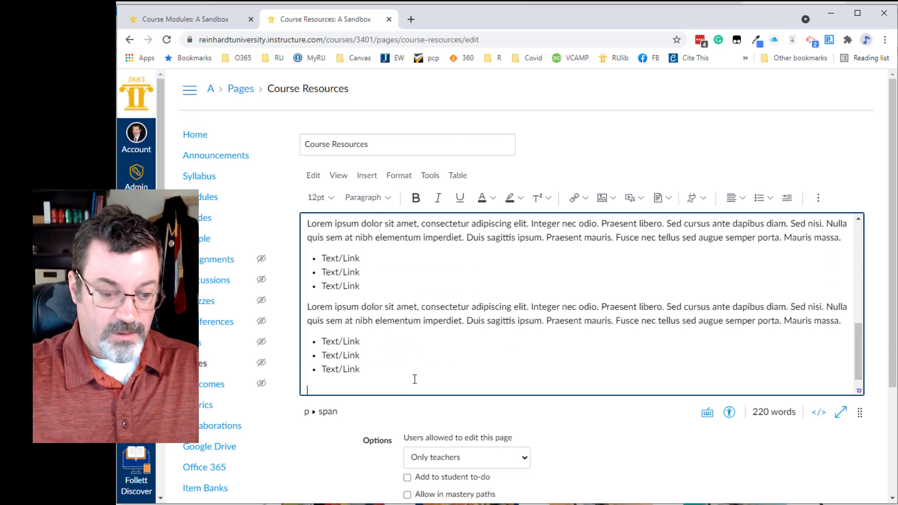
text(Support Ser)
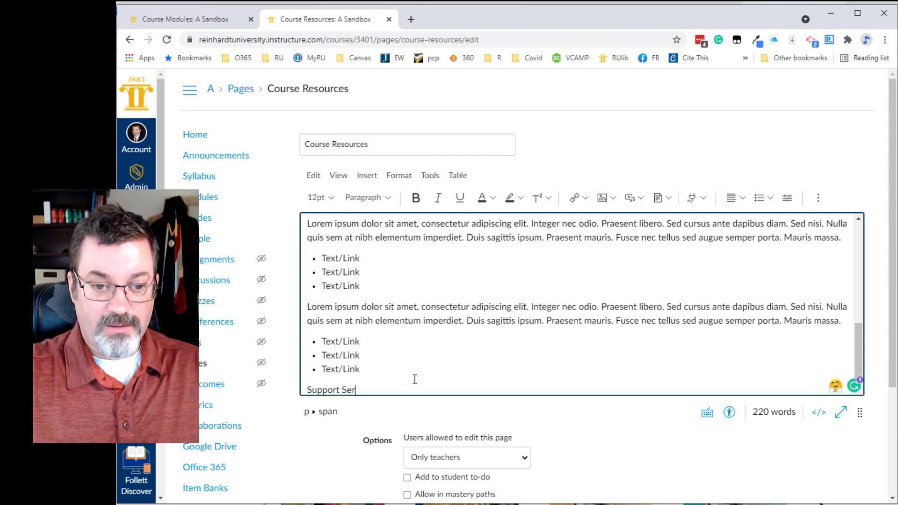
text(vices)
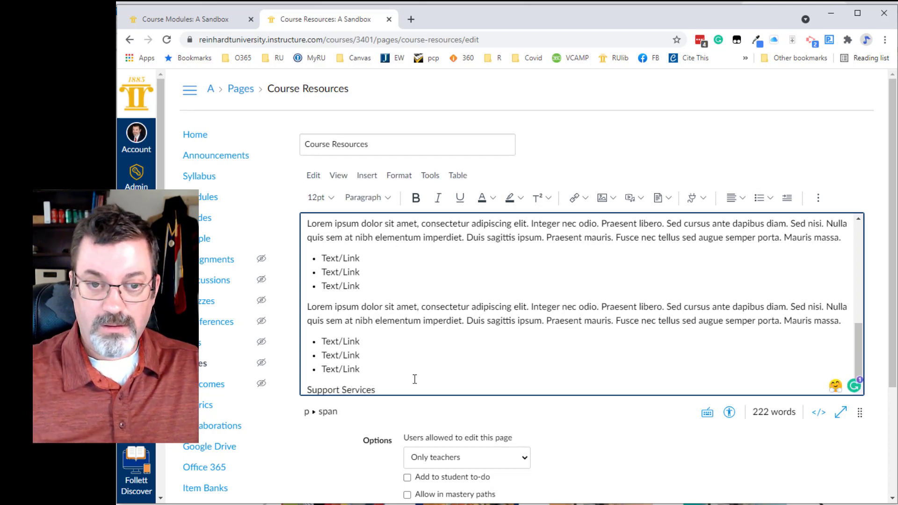
click(367, 198)
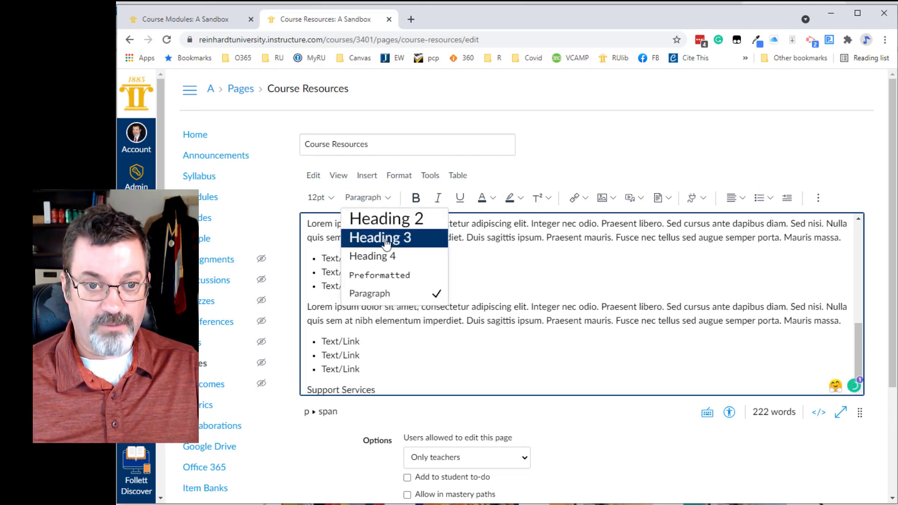
click(387, 221)
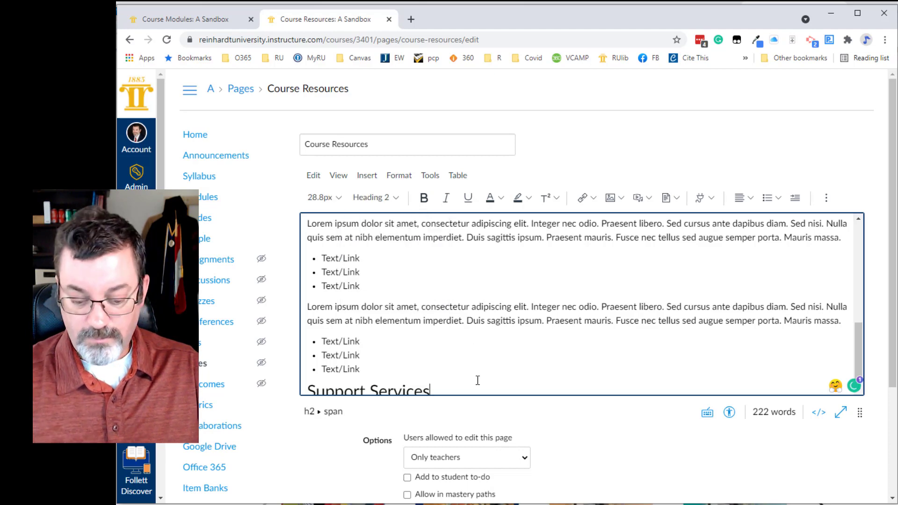
key(Return)
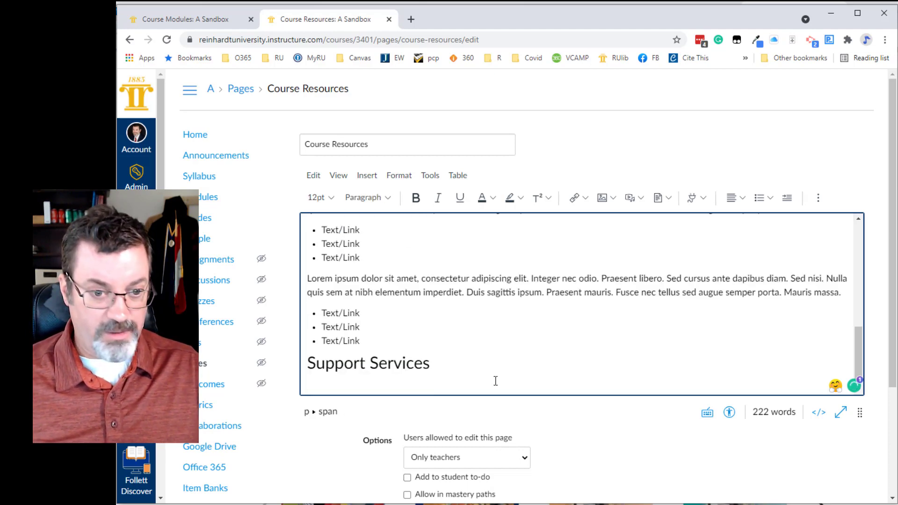
Copy the Academic Support Services and musicians' health and safety sections from CP4Mua214Spr21.docx in Word and paste them under Support Services in Canvas
key(alt+Tab)
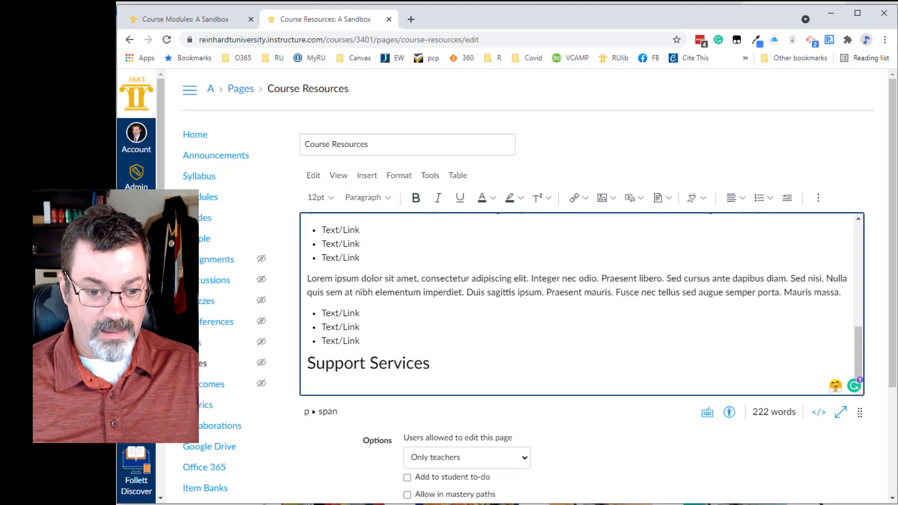
key(alt+Tab)
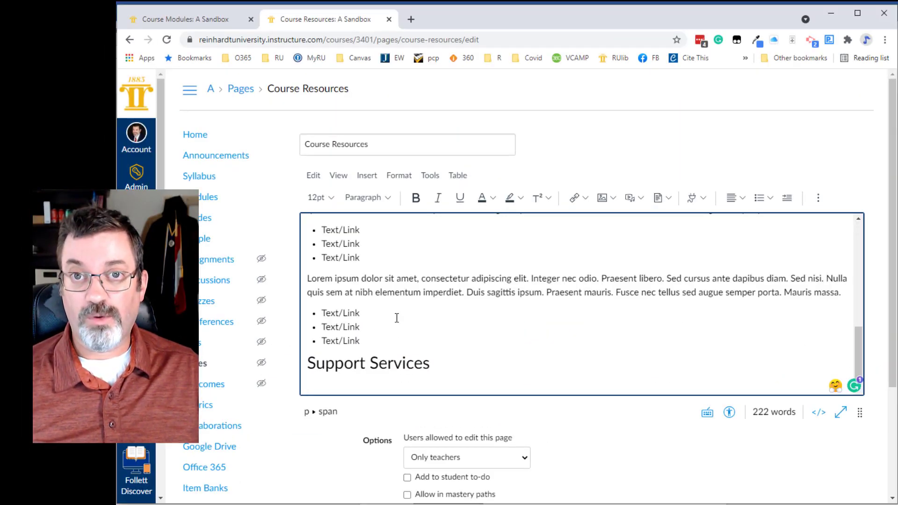
key(alt+Tab)
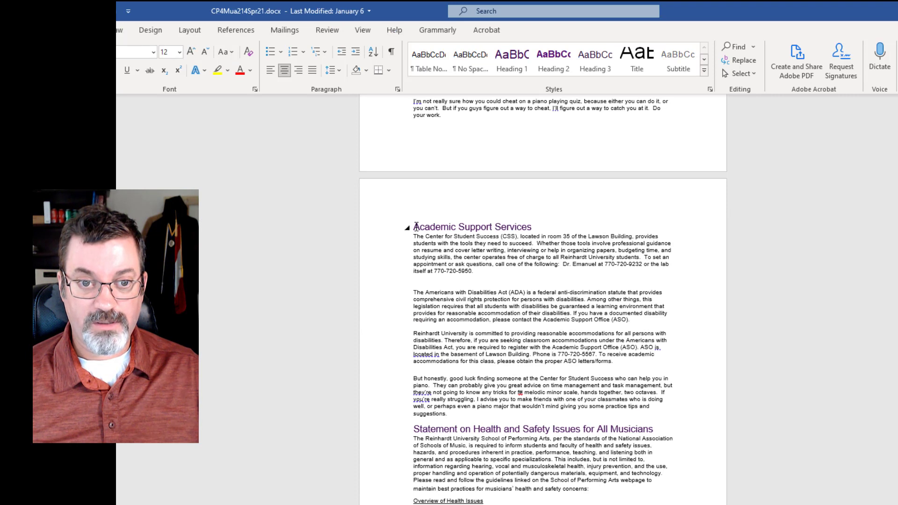
mouse_move(416, 226)
mouse_down()
mouse_move(585, 337)
mouse_move(552, 453)
mouse_move(528, 485)
mouse_move(485, 501)
mouse_move(610, 491)
mouse_up()
key(alt+Tab)
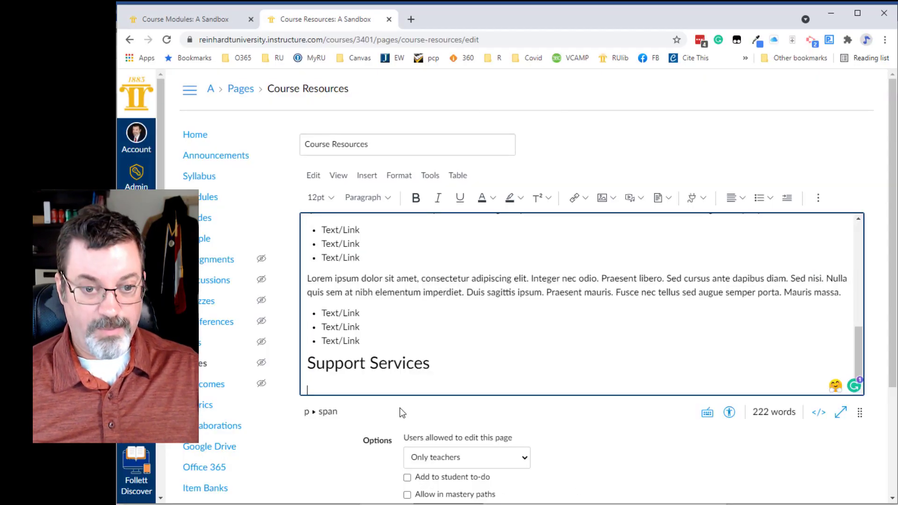
click(462, 366)
key(ctrl+v)
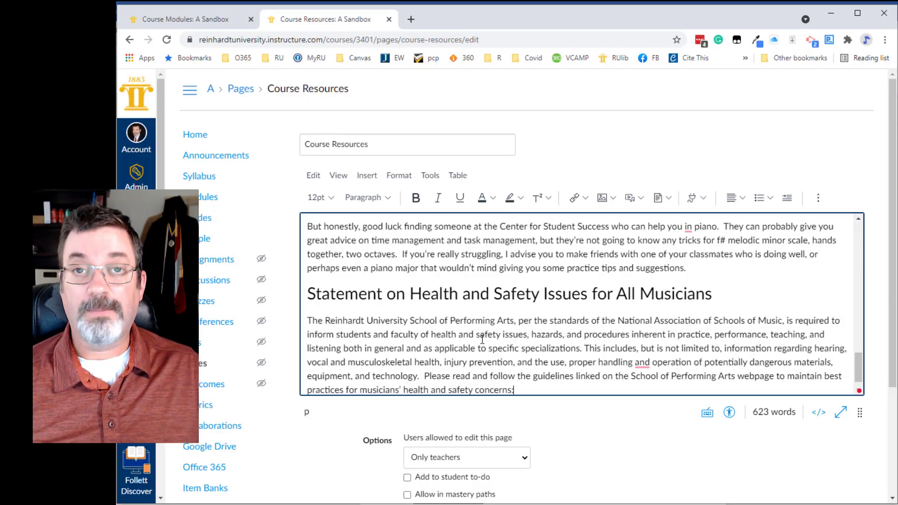
Format the pasted Academic Support Services title as Heading 2 and delete the Support Services heading above it
scroll(482, 339, up, 10)
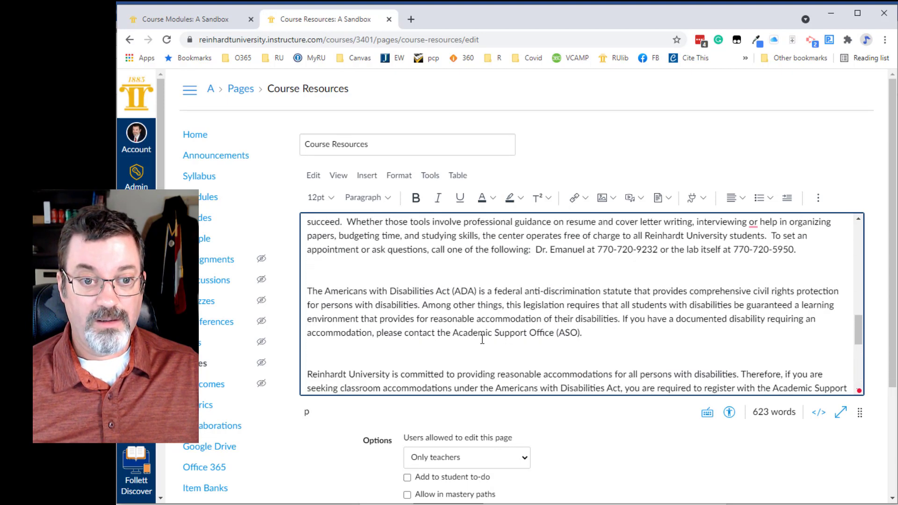
click(353, 296)
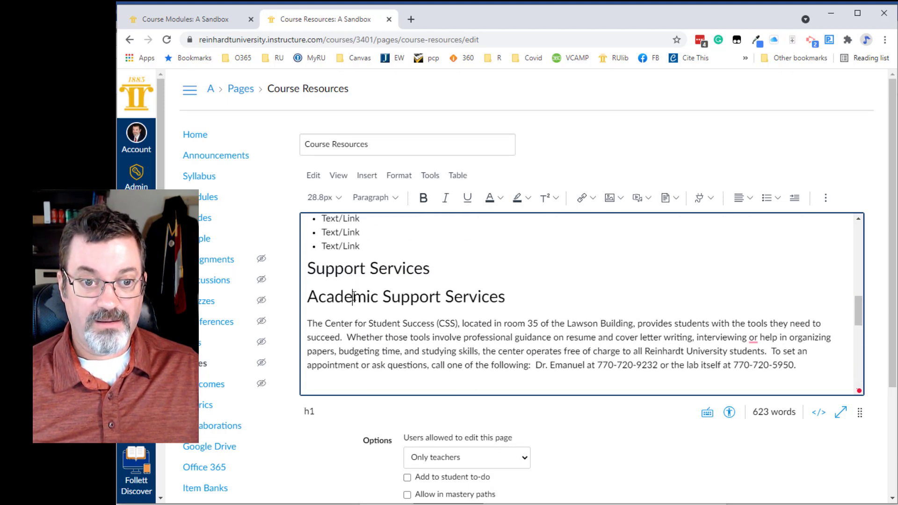
click(391, 199)
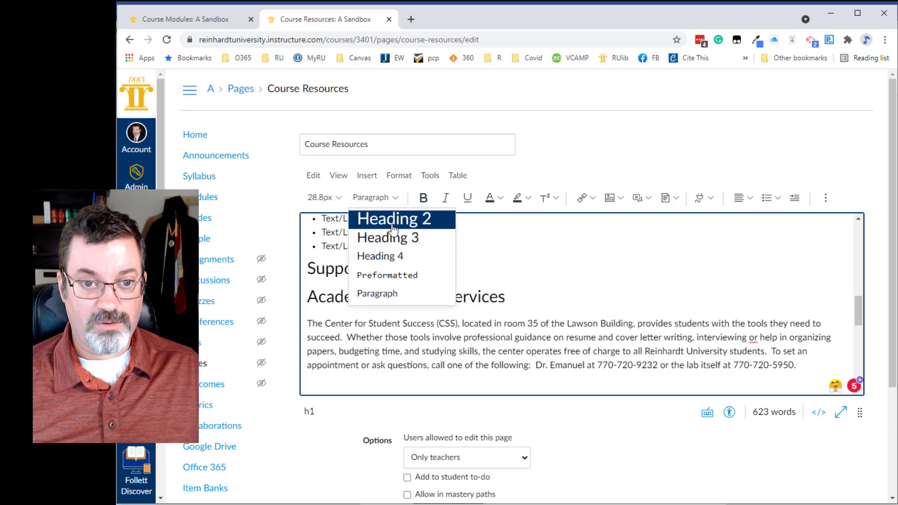
click(391, 220)
drag(428, 269, 312, 272)
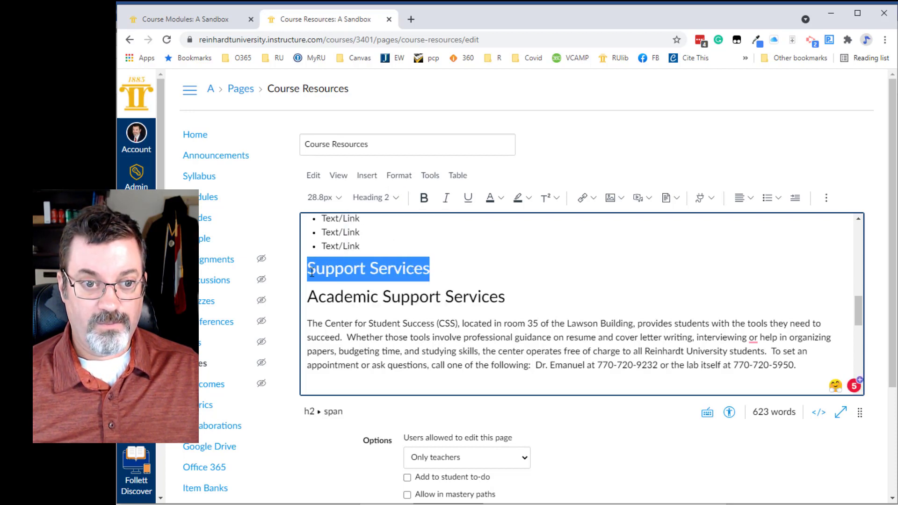
key(BackSpace)
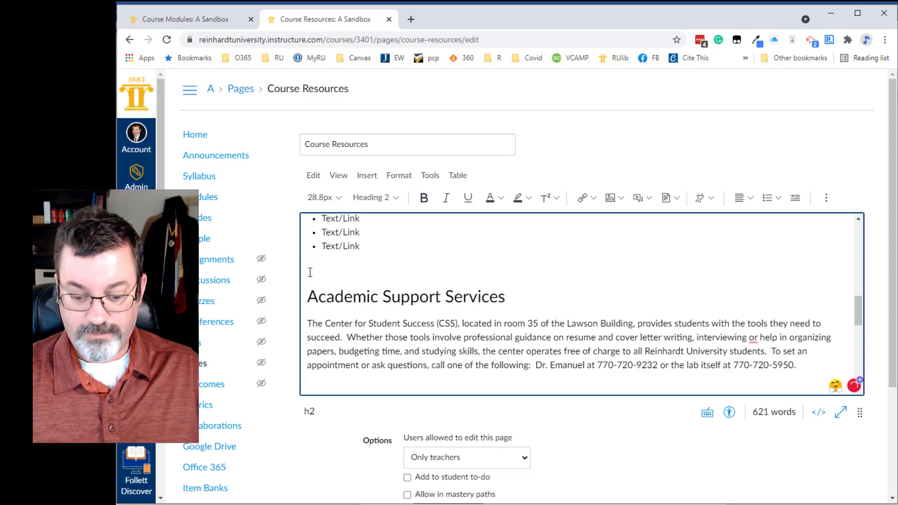
key(Delete)
Format the "Statement on Health and Safety Issues for All Musicians" title as Heading 2 and save the Course Resources page
scroll(448, 354, down, 1)
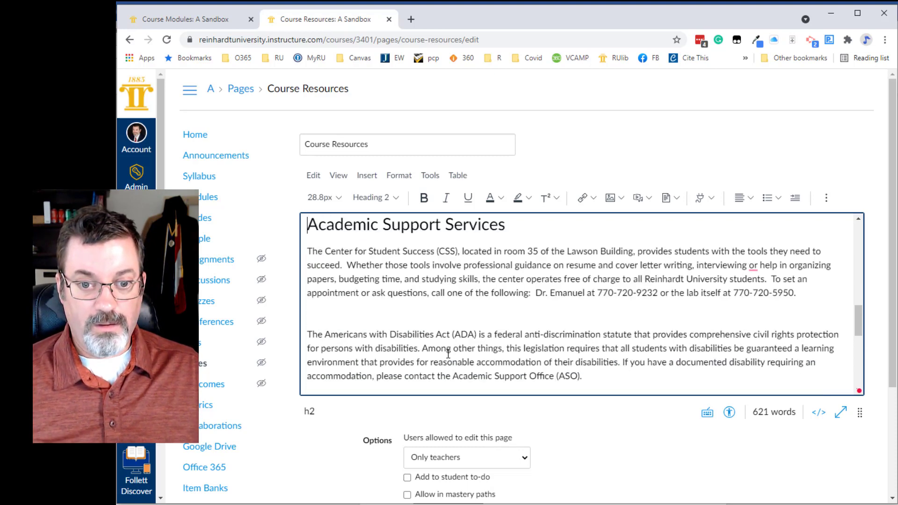
scroll(448, 354, down, 8)
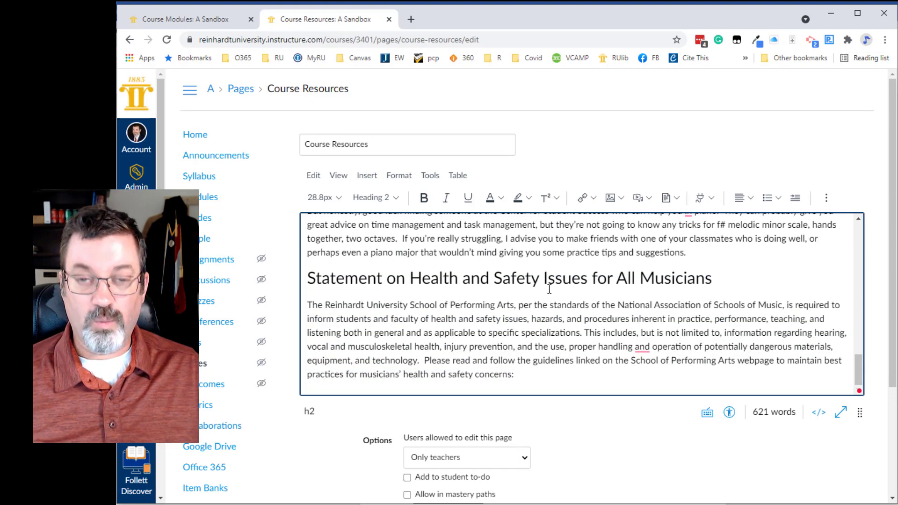
click(368, 277)
click(393, 199)
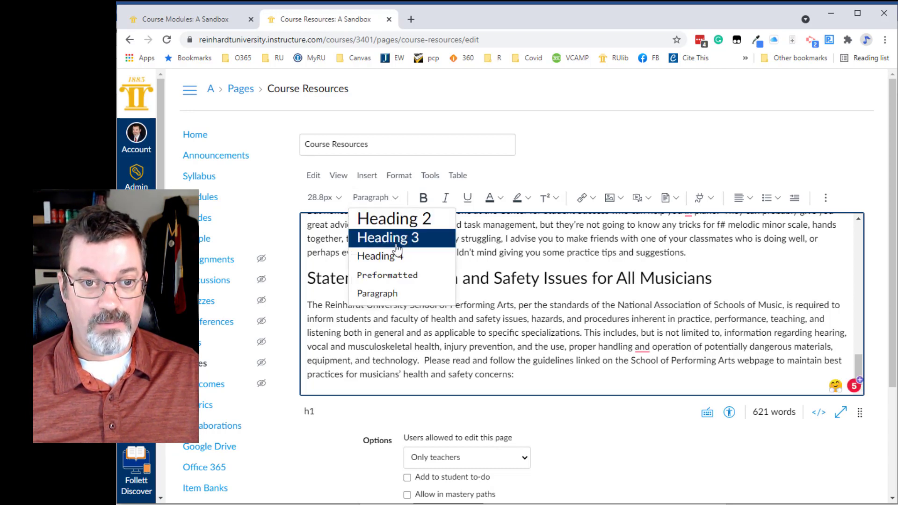
click(405, 219)
scroll(530, 386, down, 3)
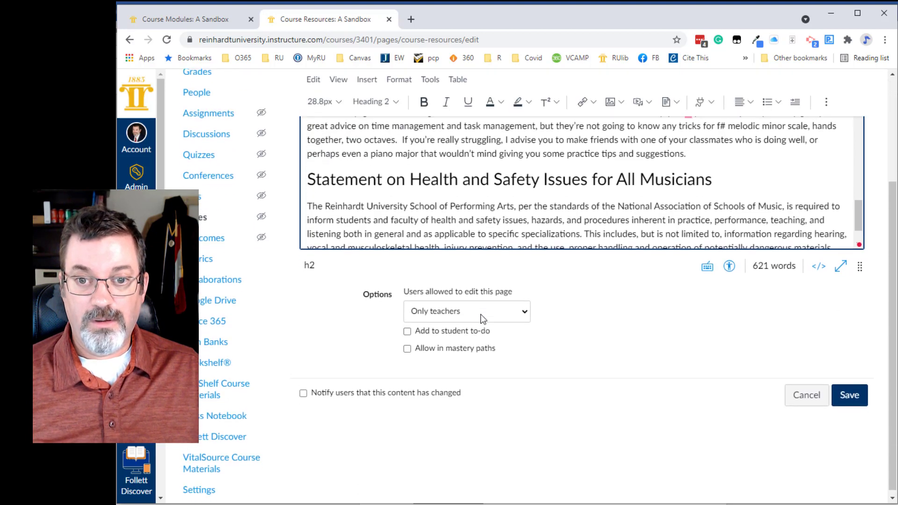
scroll(530, 386, up, 4)
scroll(871, 461, down, 3)
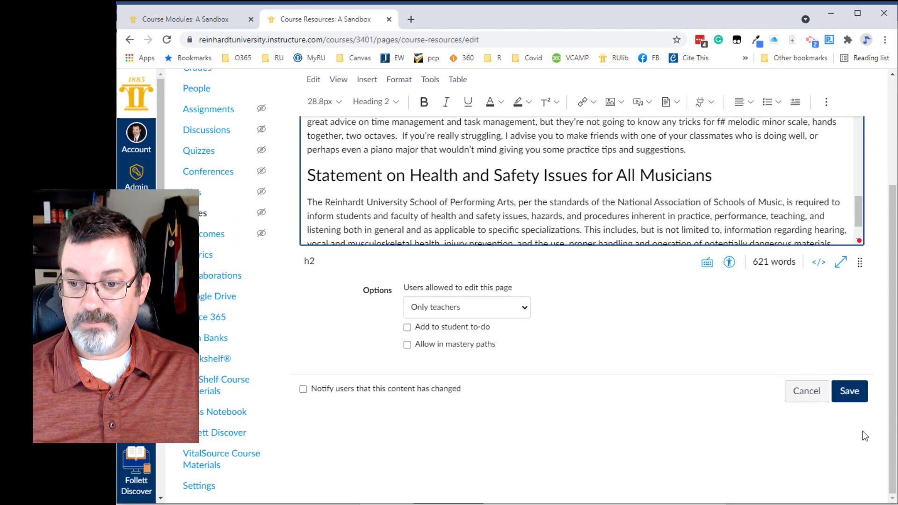
click(855, 400)
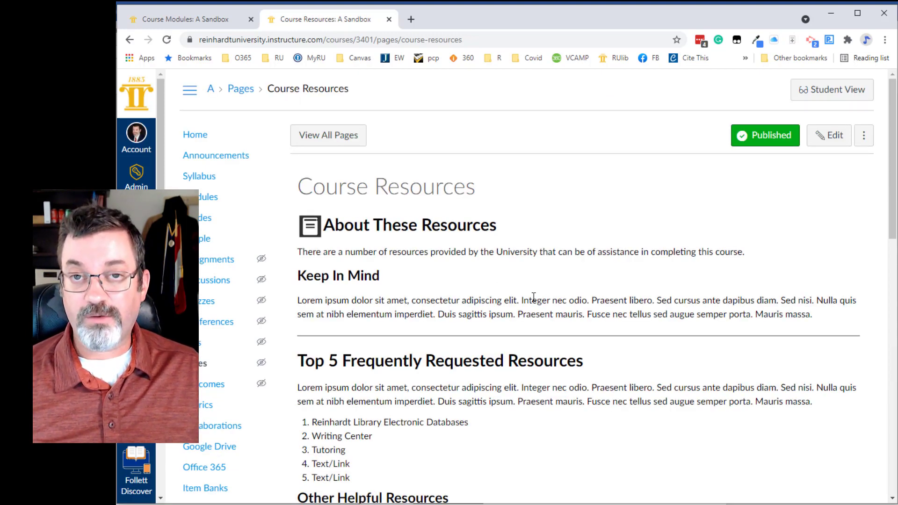
View the Course Q&A discussion from the Welcome: Begin Here! module in a new tab, and return to the module list
click(219, 21)
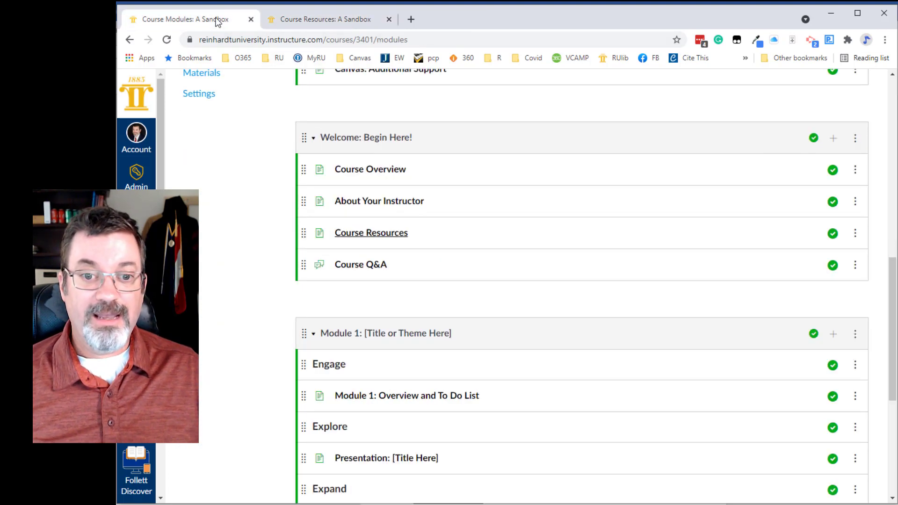
middle_click(374, 267)
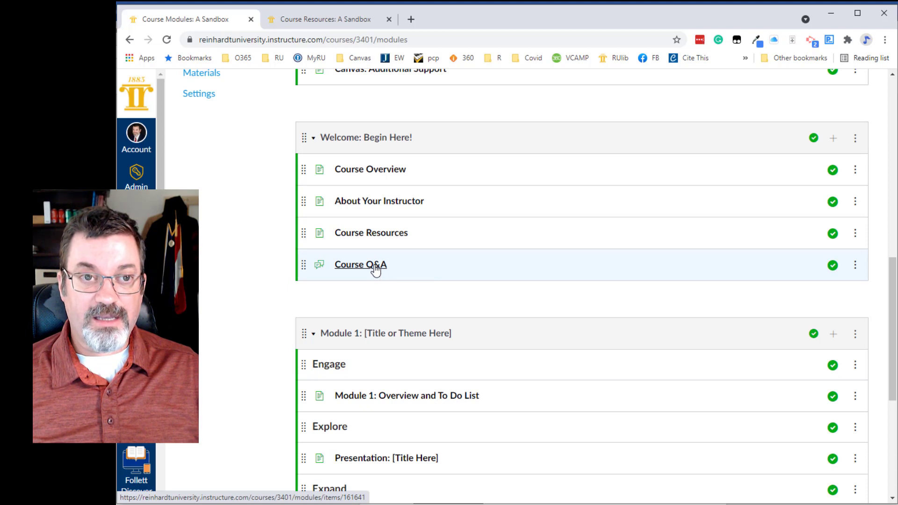
click(460, 18)
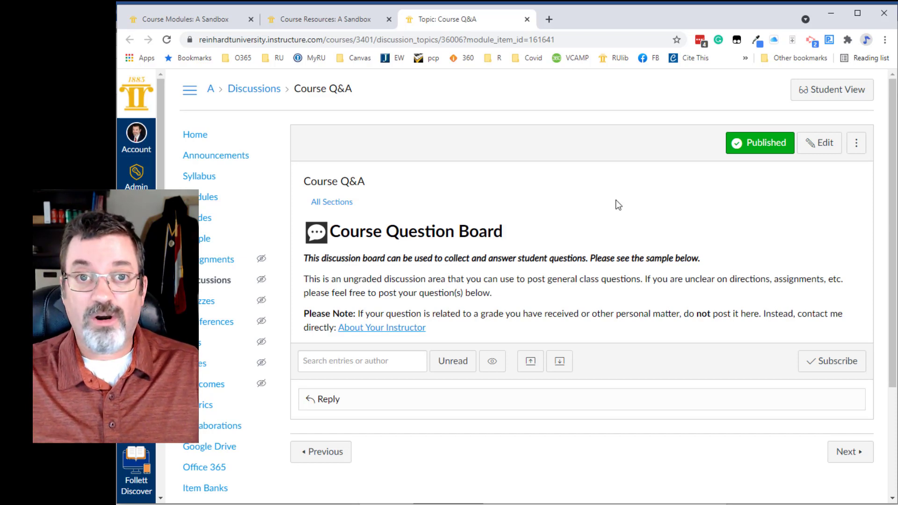
click(203, 24)
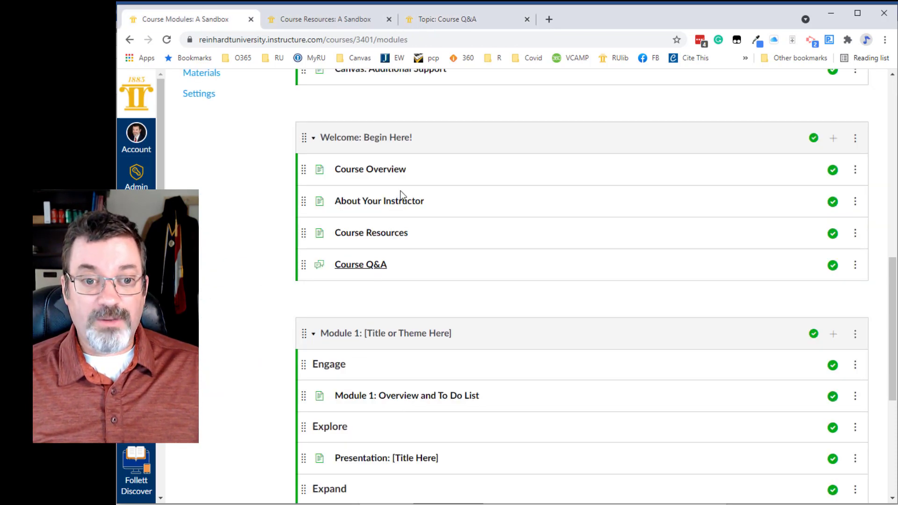
scroll(486, 267, up, 1)
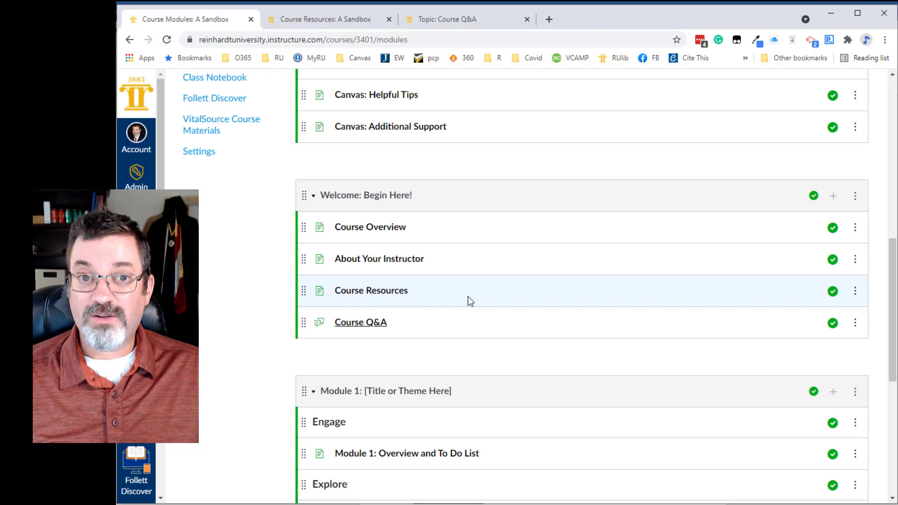
Switch to Canvas Course-Evaluation-Checklist.pdf in Adobe Acrobat and check off both Home Page criteria under Course Information
scroll(468, 296, up, 5)
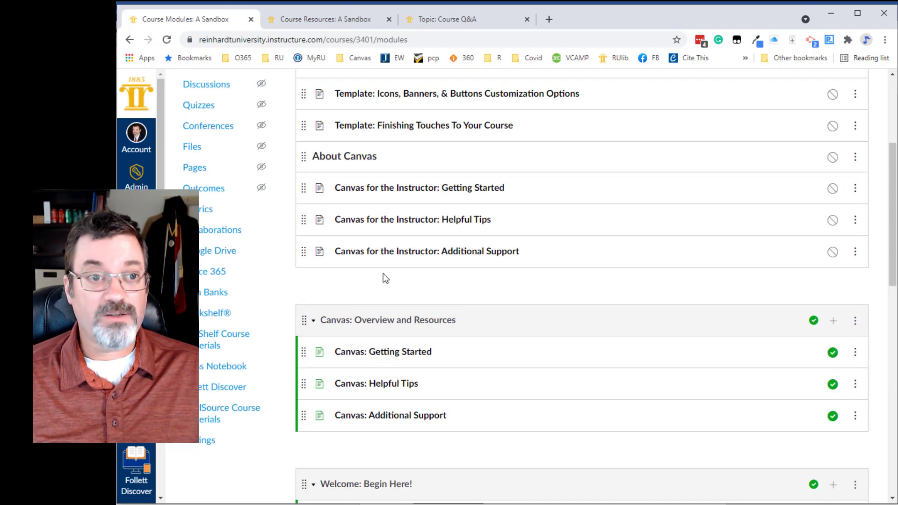
scroll(286, 252, up, 3)
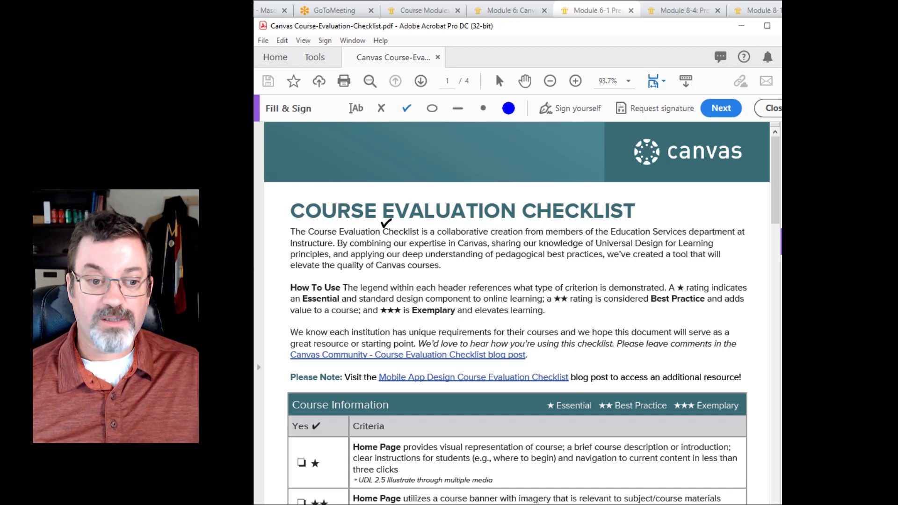
scroll(386, 223, down, 8)
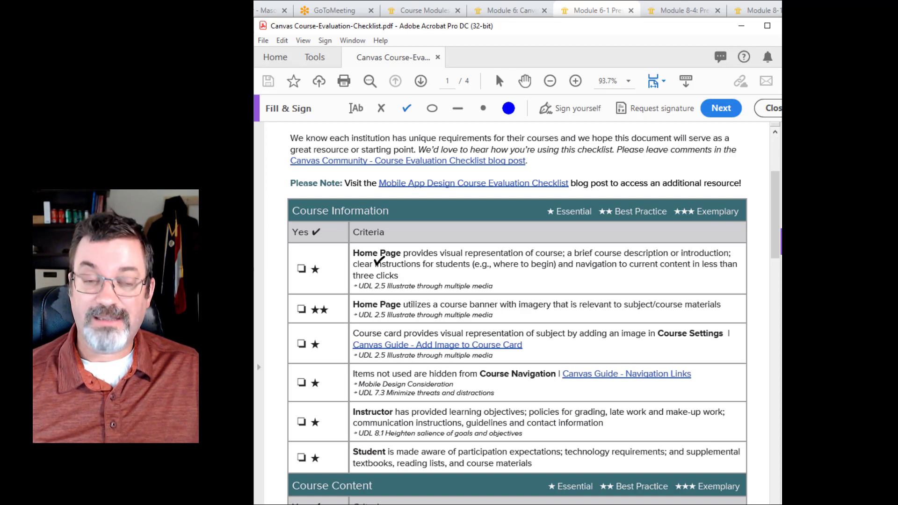
click(303, 269)
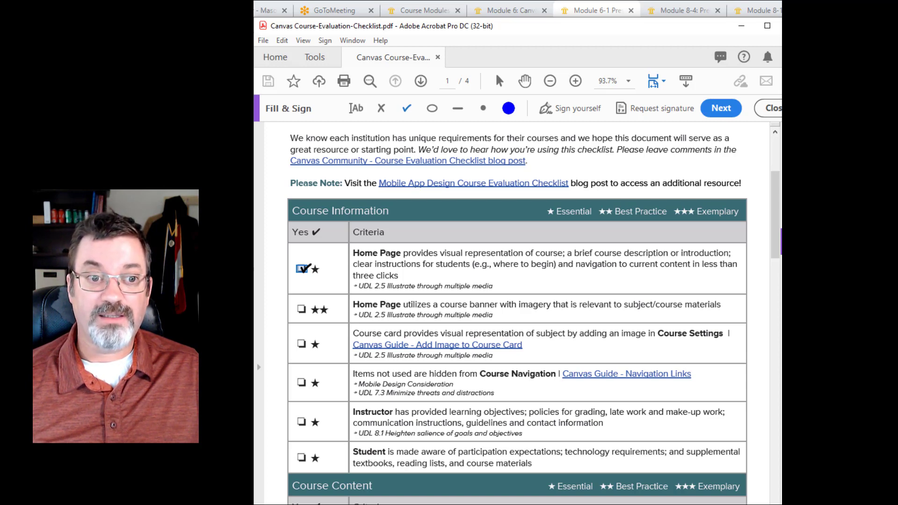
click(305, 269)
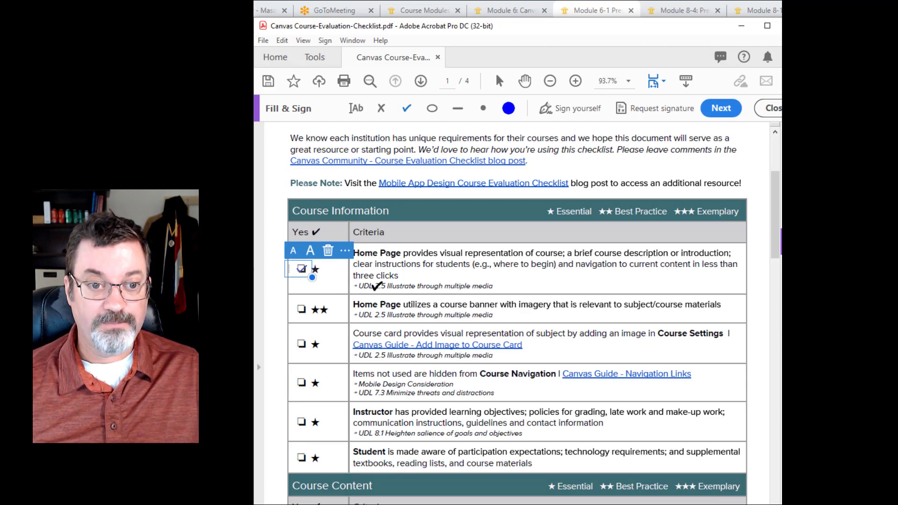
scroll(376, 286, down, 1)
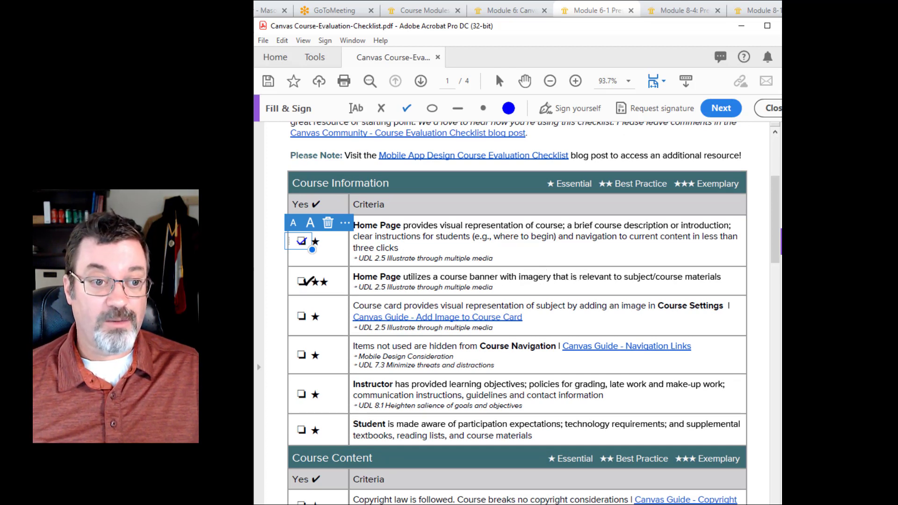
click(302, 281)
Check off the Instructor and Student criteria in the Course Information section of the checklist
scroll(444, 288, down, 1)
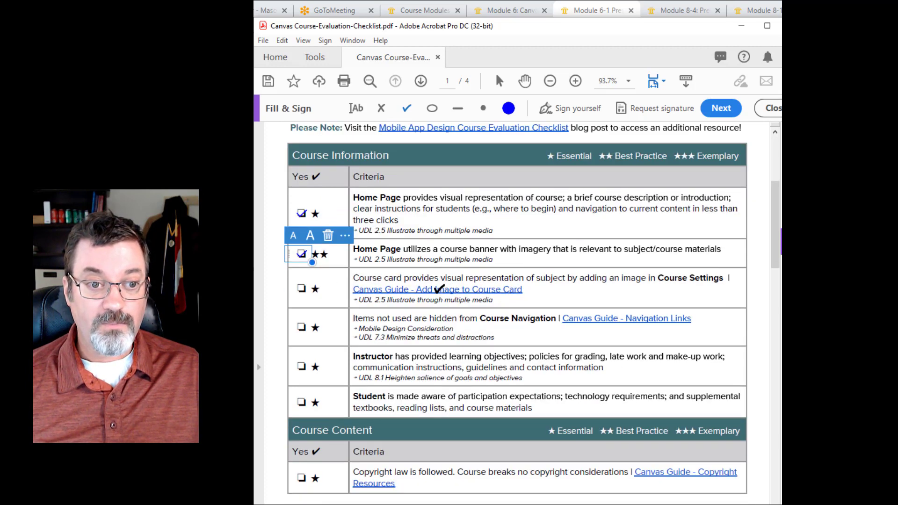
scroll(434, 286, down, 1)
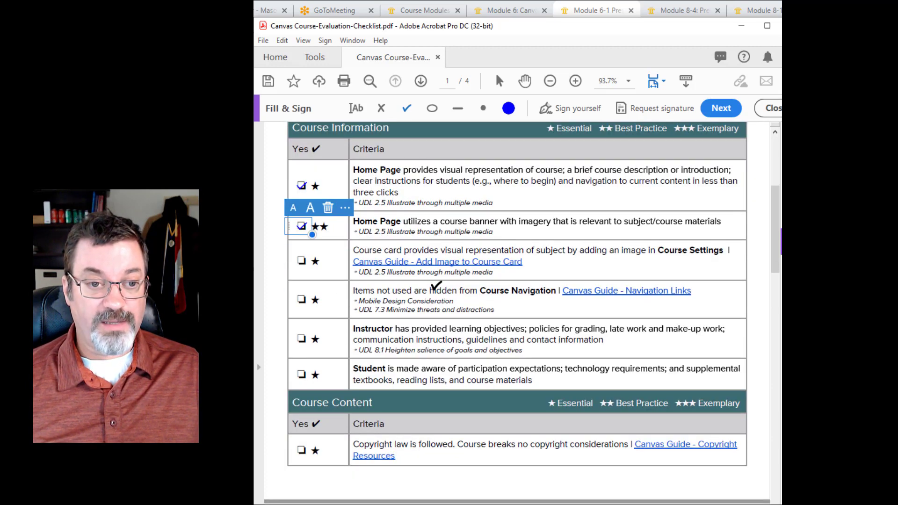
scroll(397, 283, down, 1)
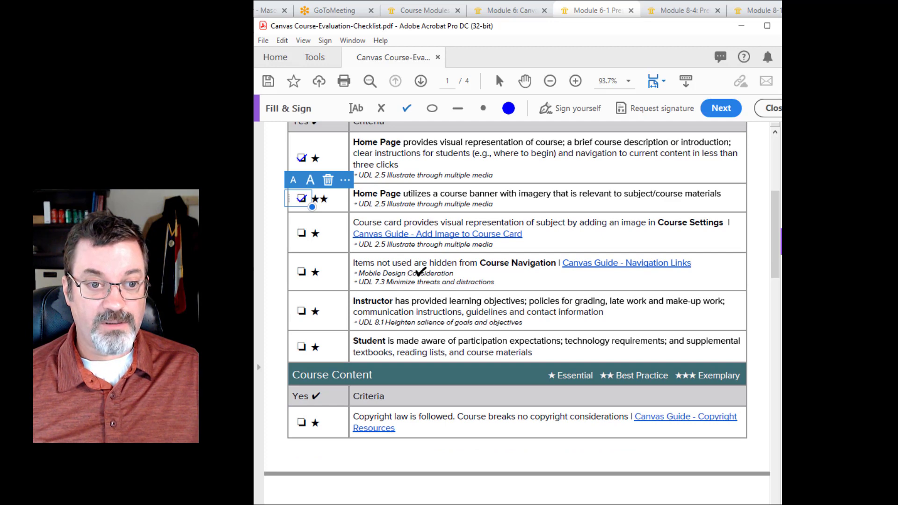
scroll(419, 271, down, 1)
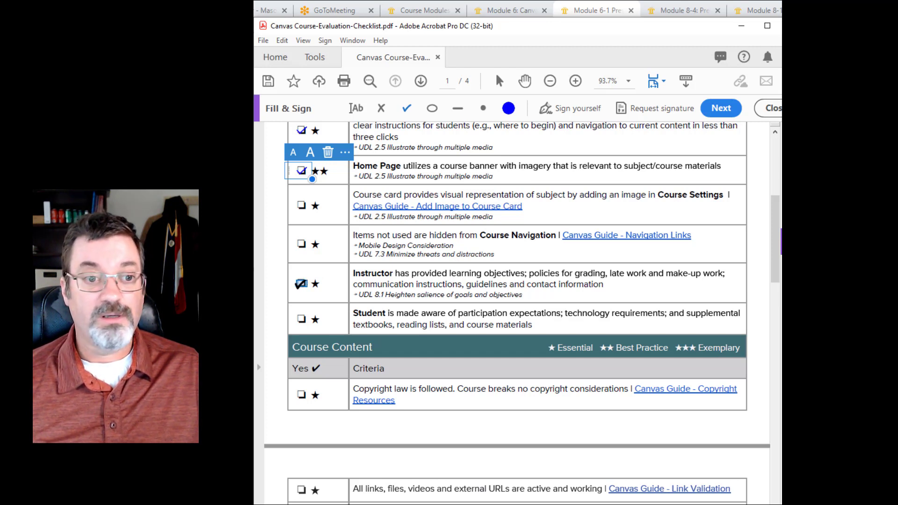
click(301, 284)
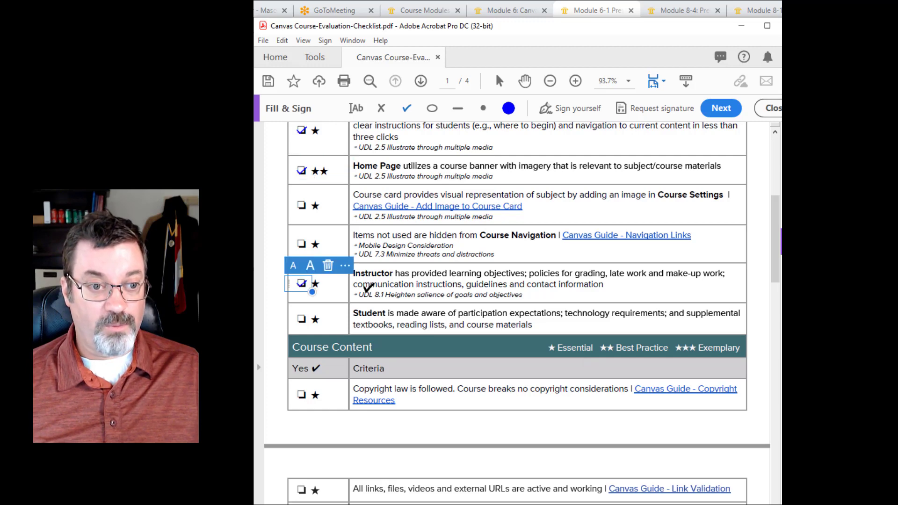
scroll(381, 286, down, 1)
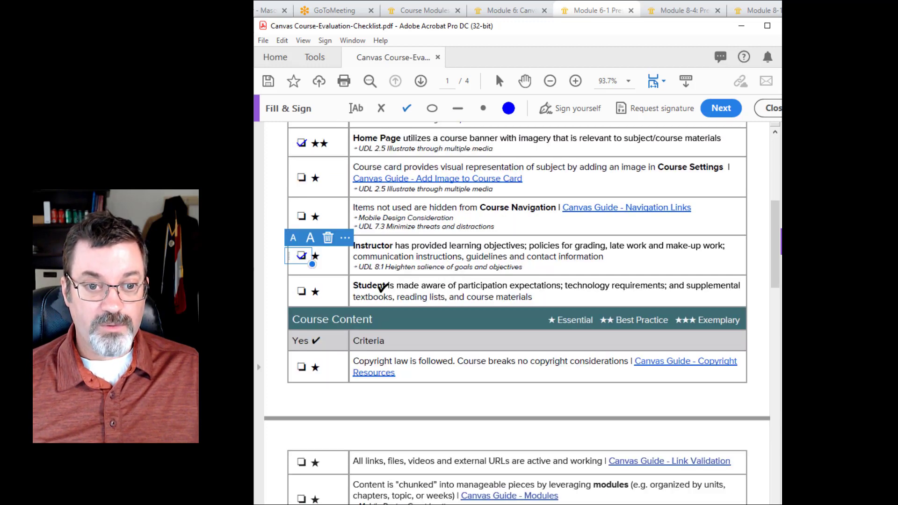
scroll(382, 286, down, 1)
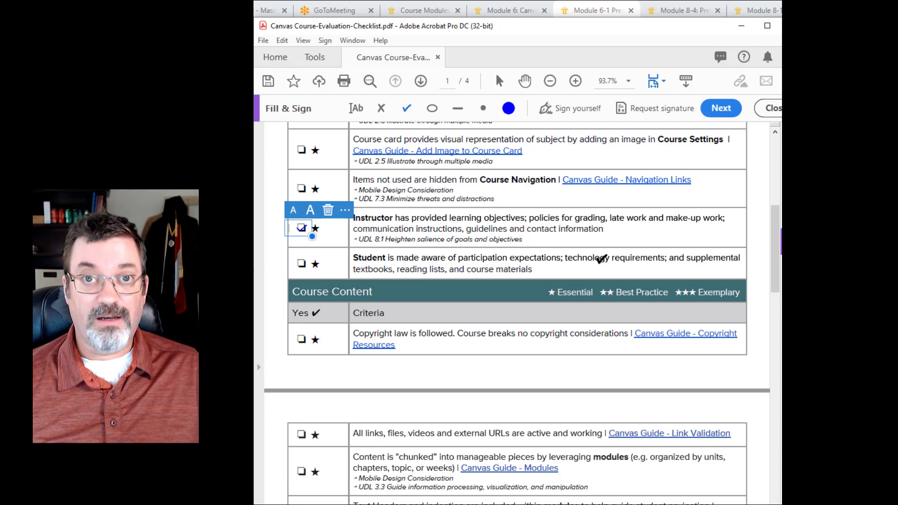
click(301, 262)
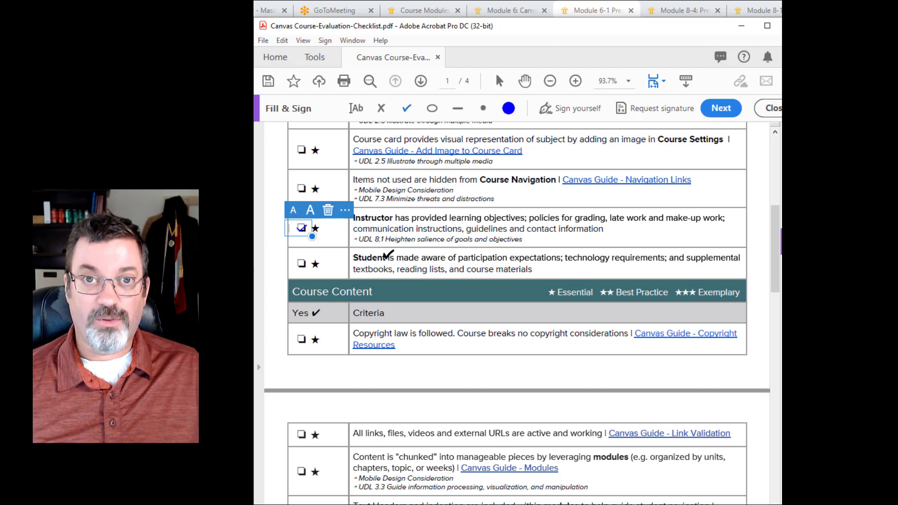
click(303, 264)
click(303, 264)
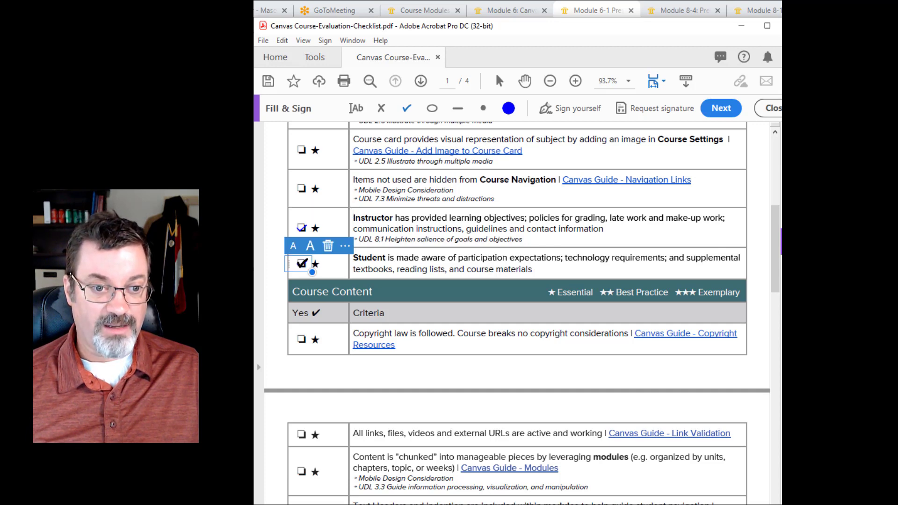
Check off the Course Content criterion about text headers and indention being included within modules
scroll(475, 278, down, 1)
scroll(474, 277, down, 1)
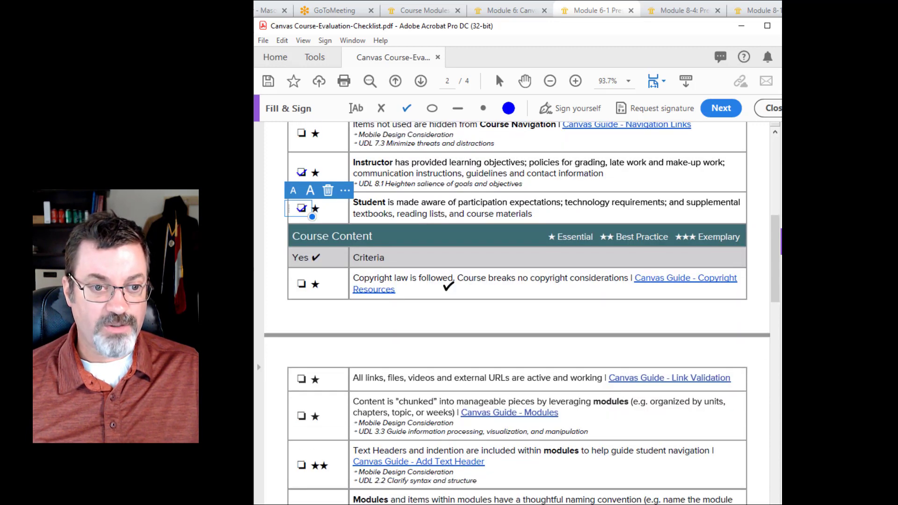
scroll(444, 285, down, 3)
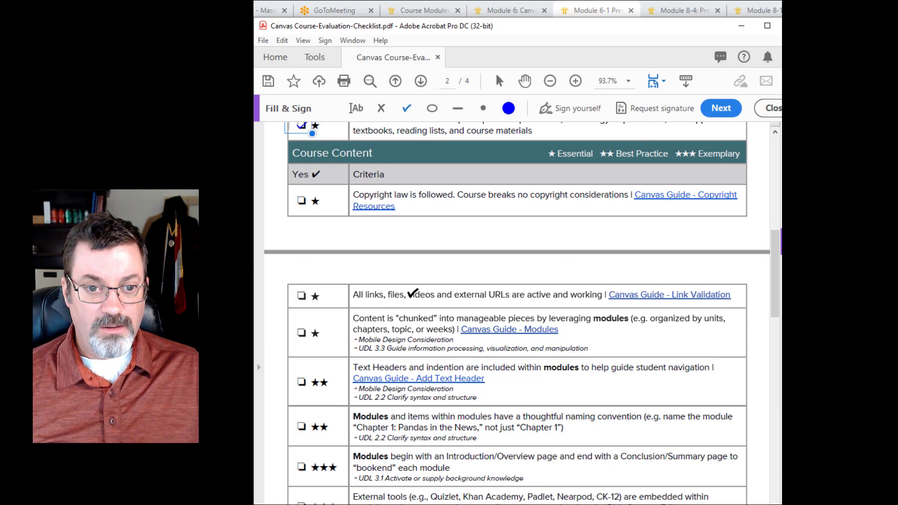
scroll(421, 292, down, 2)
scroll(412, 293, down, 1)
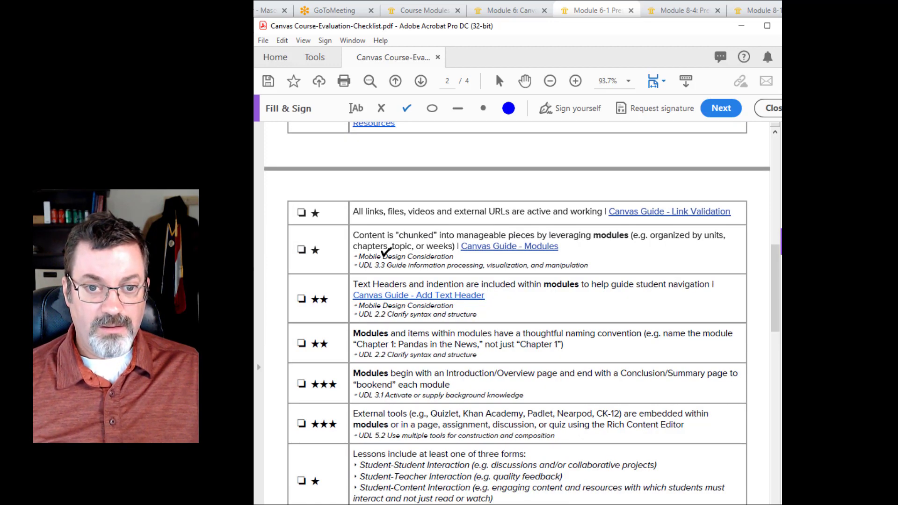
scroll(385, 253, down, 2)
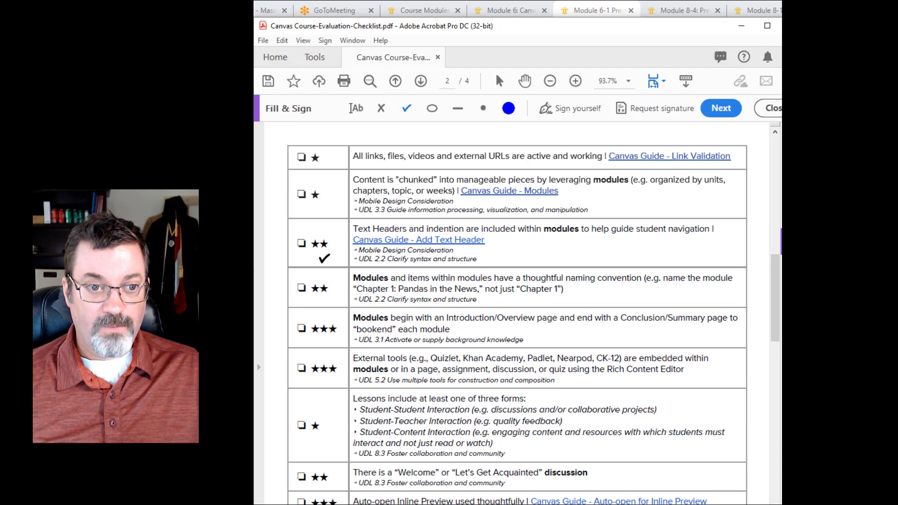
click(303, 243)
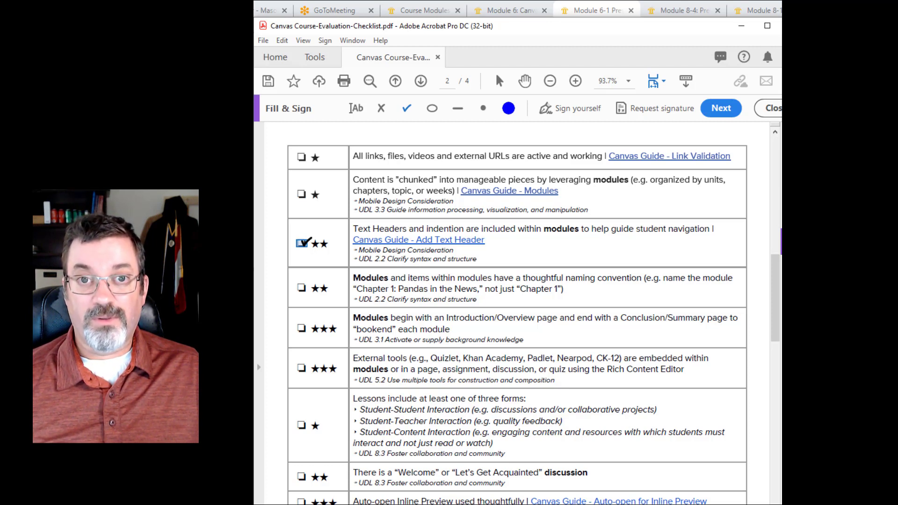
click(303, 242)
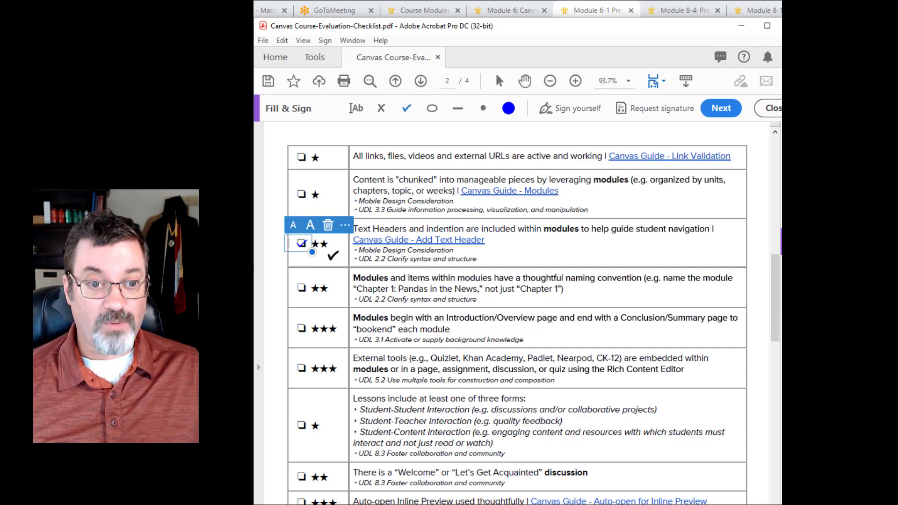
Check off the Course Content criterion "Auto-open Inline Preview used thoughtfully"
scroll(332, 256, down, 1)
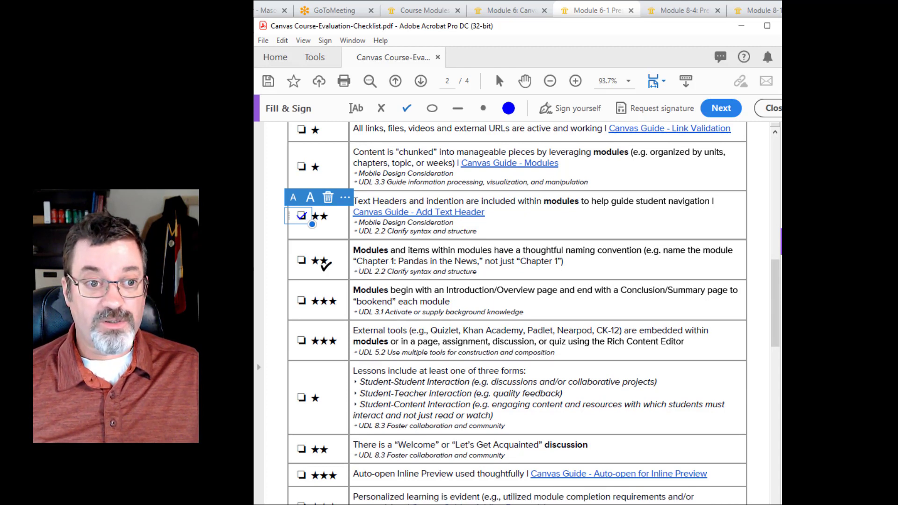
click(303, 260)
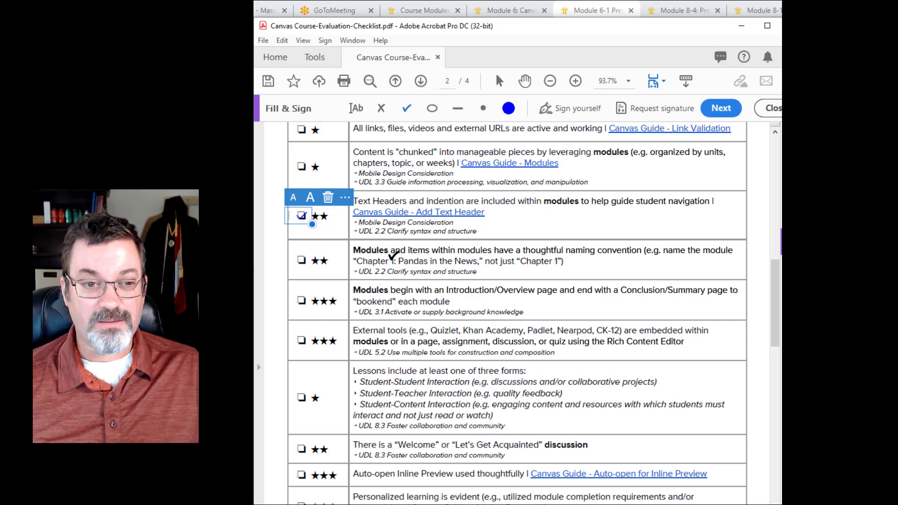
scroll(393, 256, down, 2)
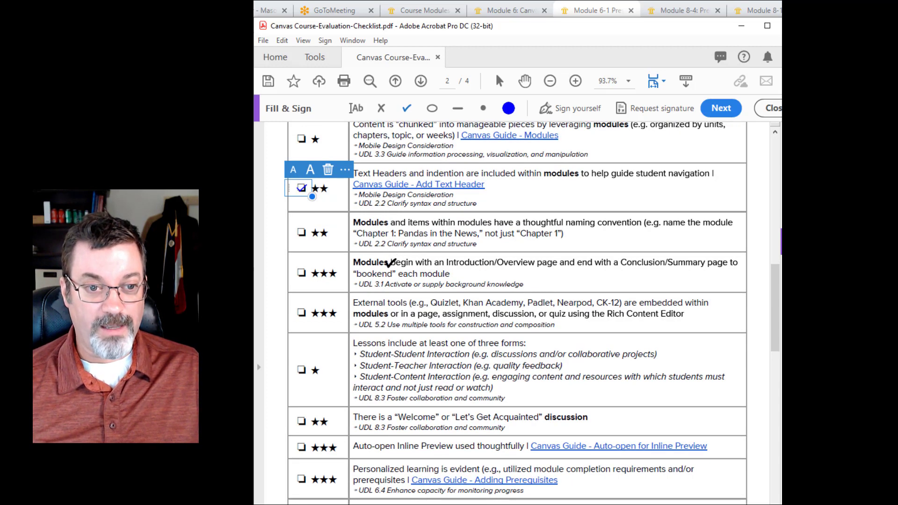
scroll(373, 263, down, 2)
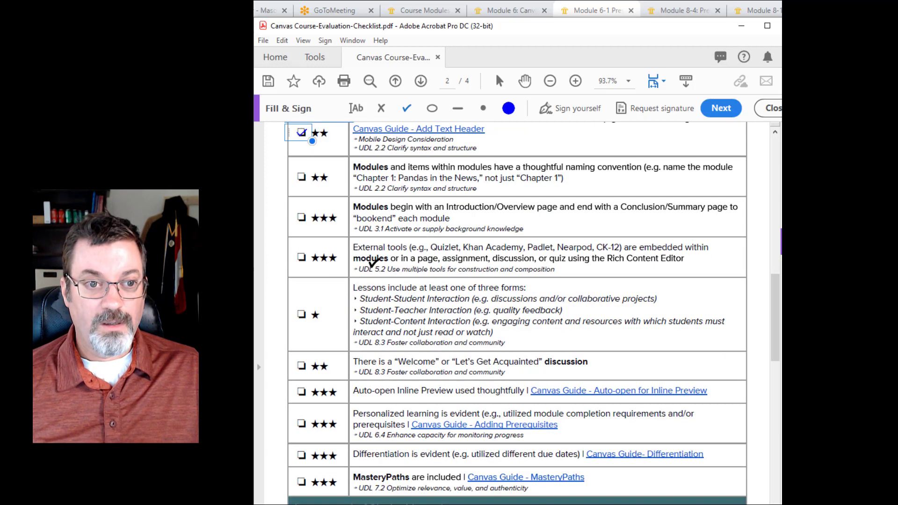
scroll(373, 262, down, 2)
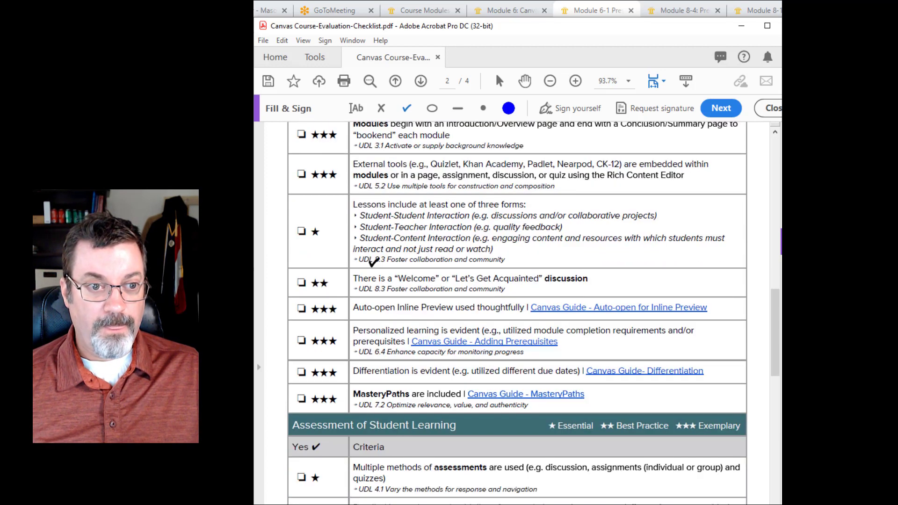
scroll(373, 263, down, 2)
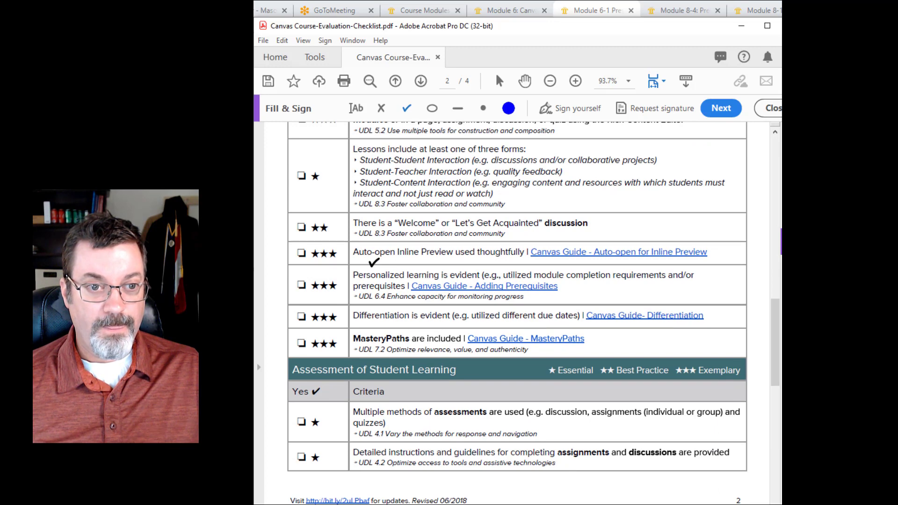
scroll(373, 262, down, 1)
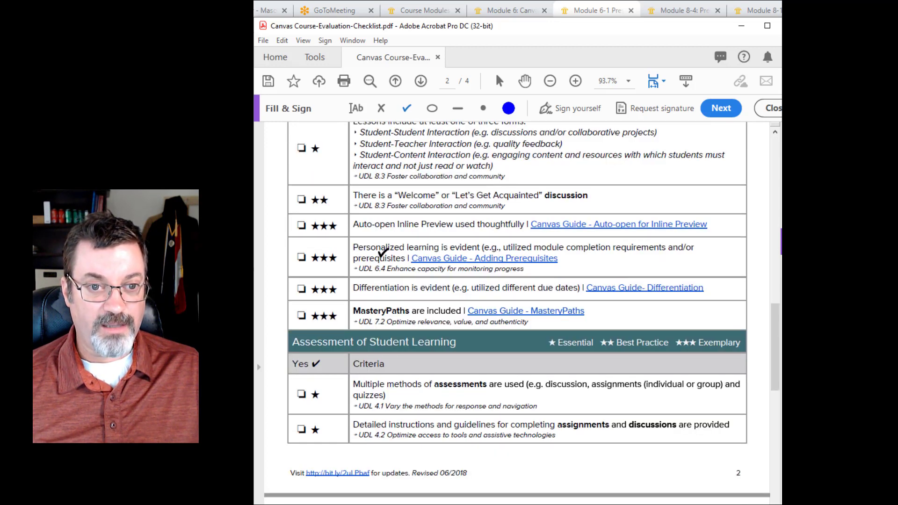
scroll(382, 254, down, 1)
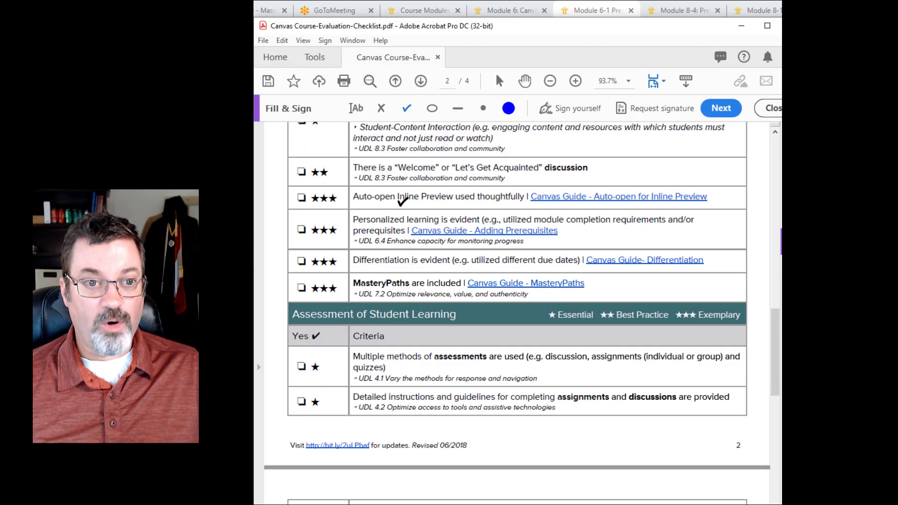
click(303, 199)
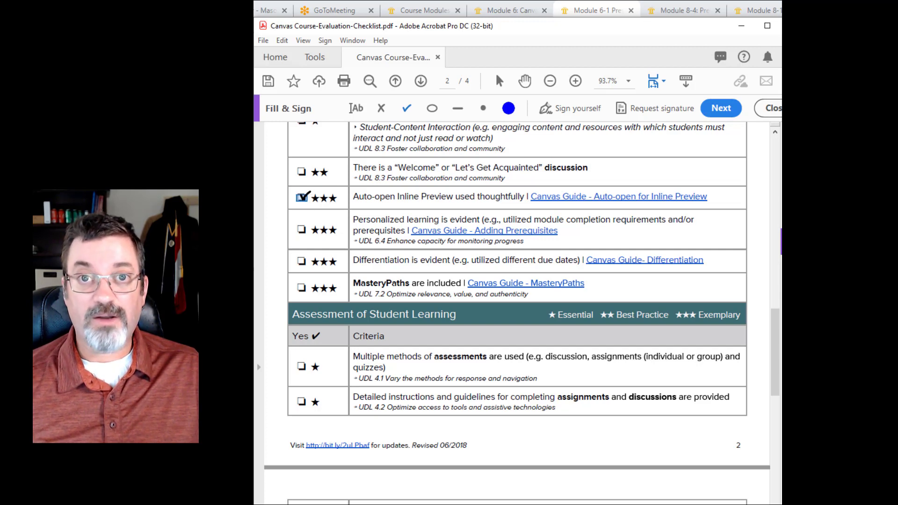
click(303, 197)
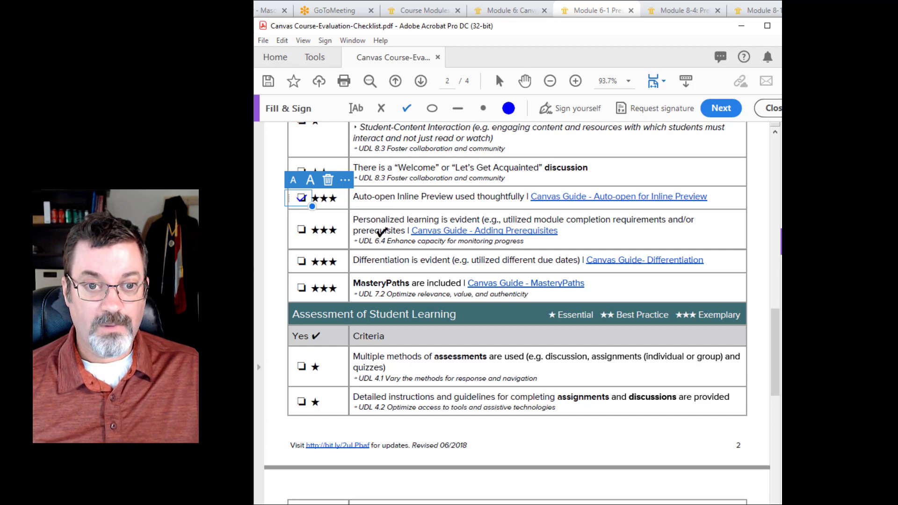
Check off the Accommodation Statement and Color criteria in the Course Accessibility section of the checklist
scroll(382, 231, down, 2)
scroll(381, 242, down, 2)
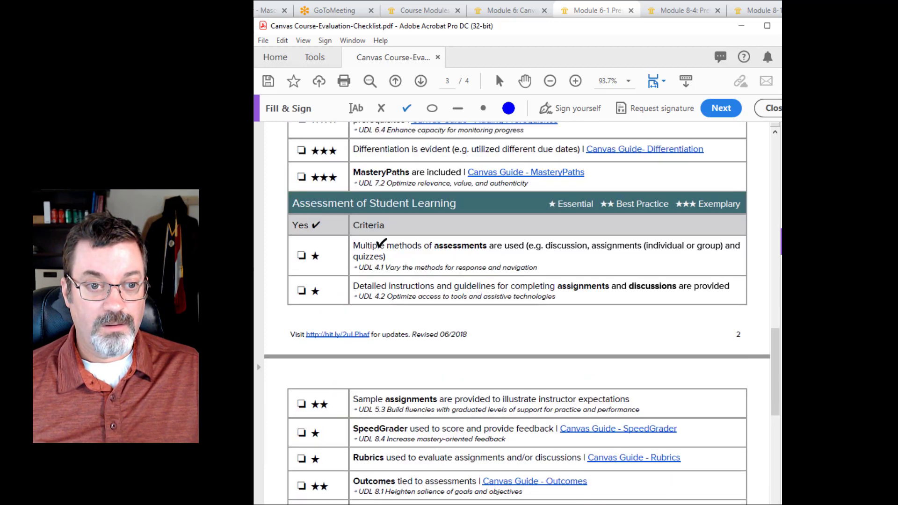
scroll(390, 252, down, 1)
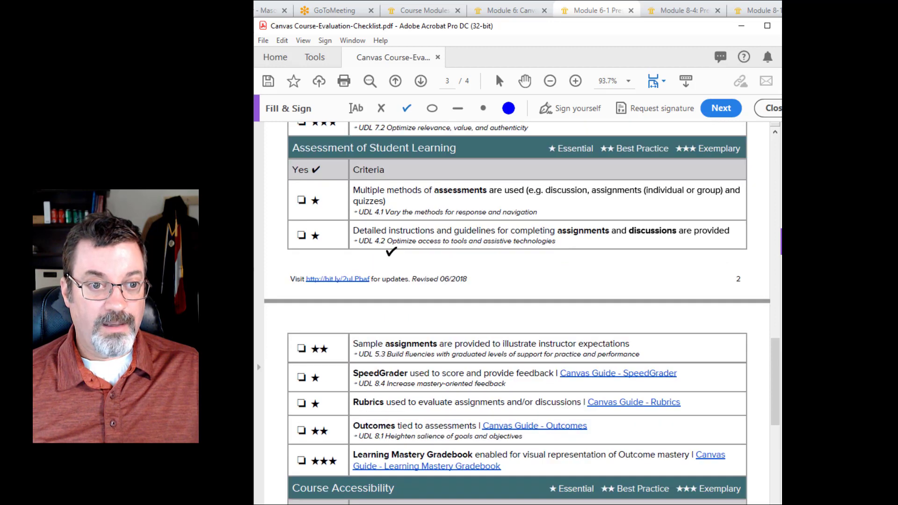
scroll(382, 241, down, 4)
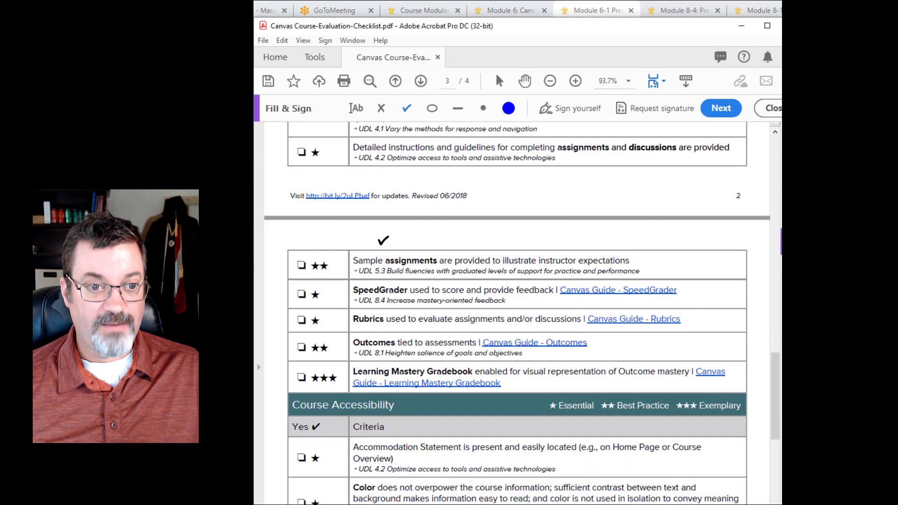
scroll(377, 265, down, 2)
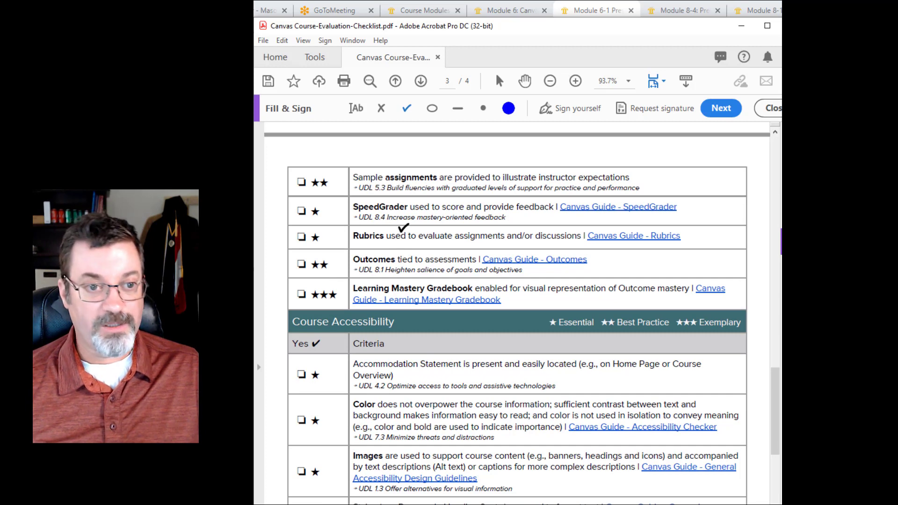
scroll(402, 230, down, 1)
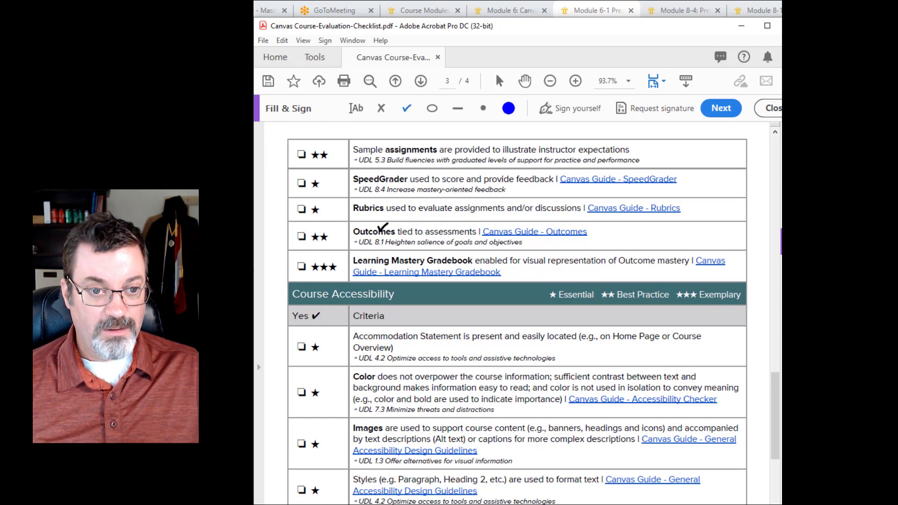
scroll(382, 228, down, 1)
scroll(381, 227, down, 2)
scroll(374, 230, down, 1)
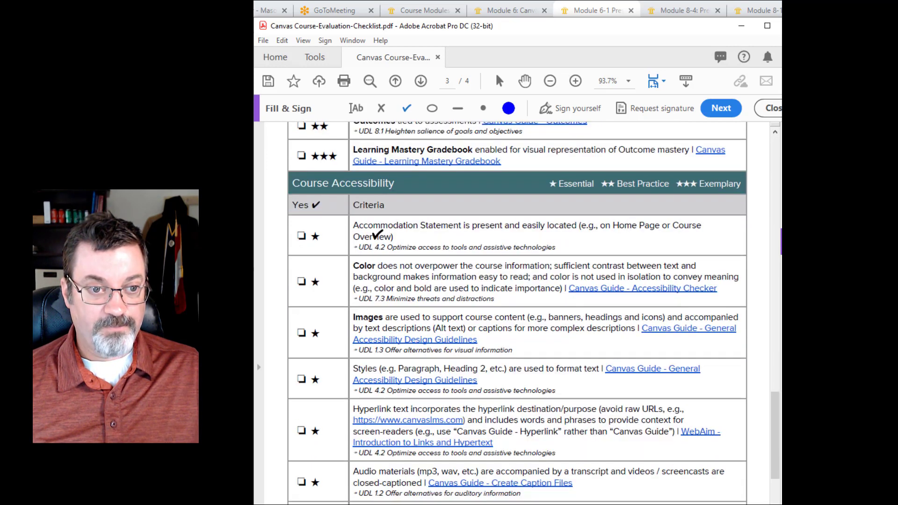
click(302, 234)
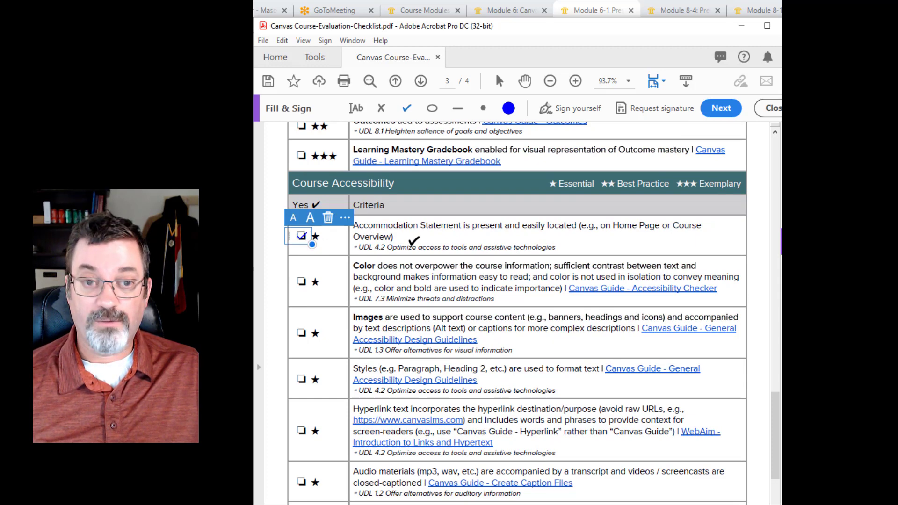
scroll(413, 241, down, 1)
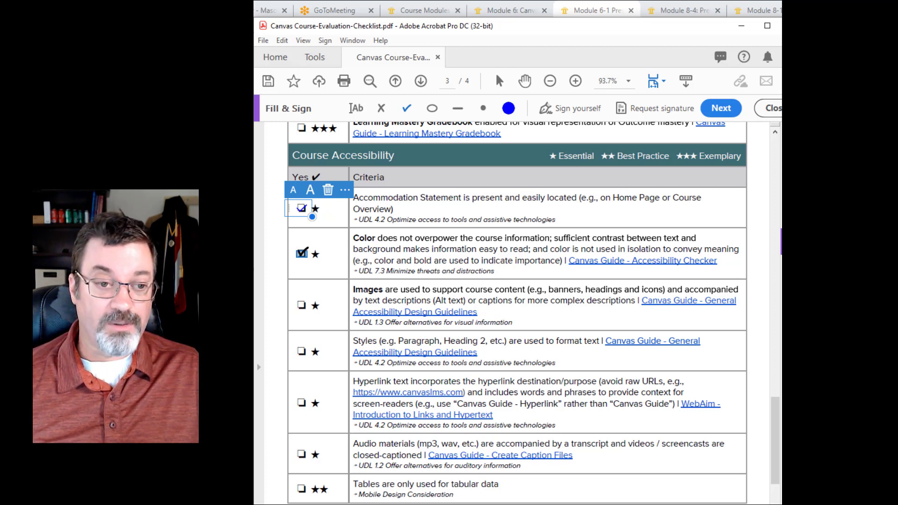
click(302, 252)
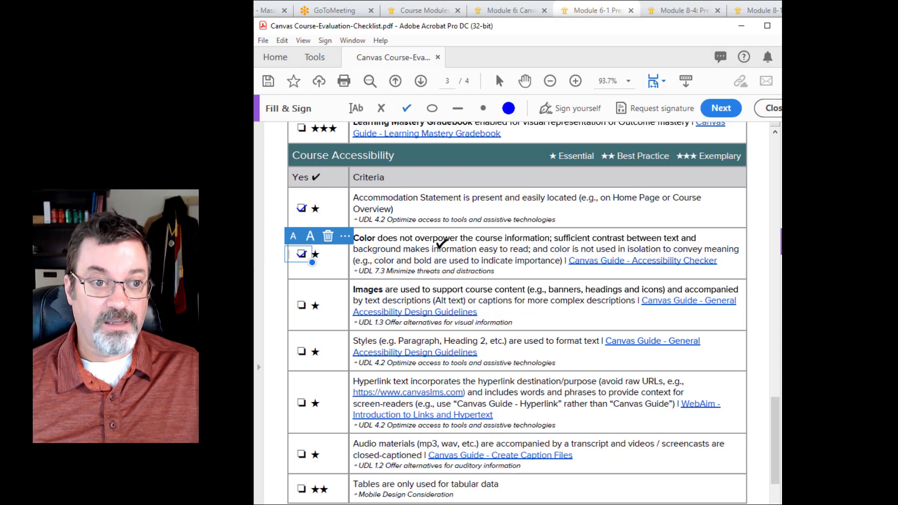
Check off the Course Accessibility criteria about images with text descriptions and styles used to format text
scroll(440, 243, down, 1)
scroll(440, 243, down, 1)
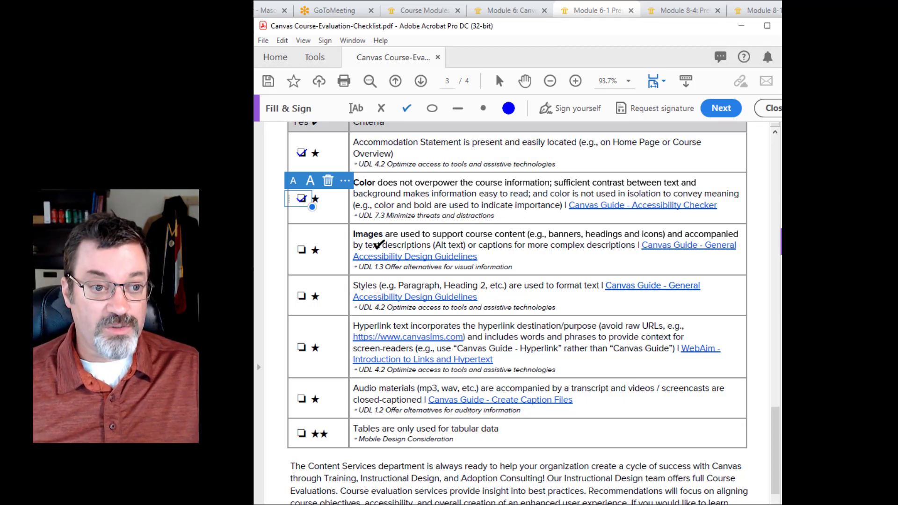
click(299, 253)
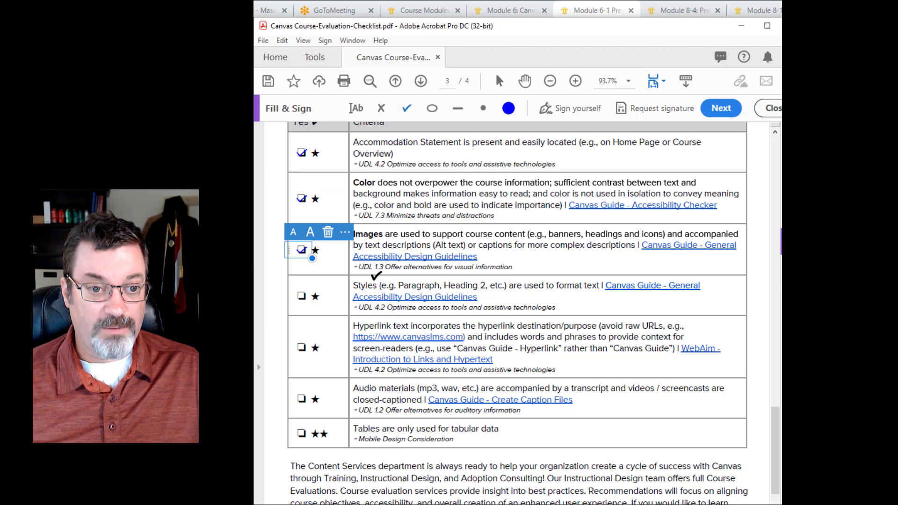
scroll(377, 278, down, 1)
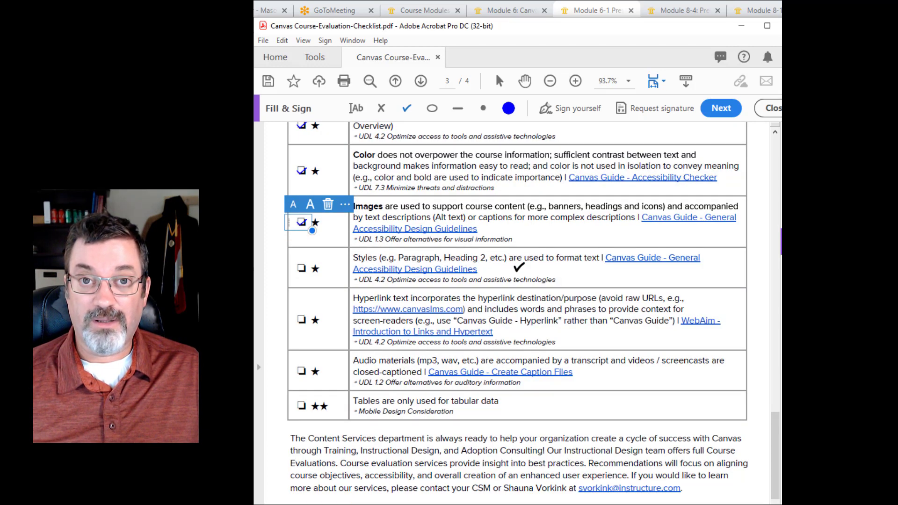
click(301, 268)
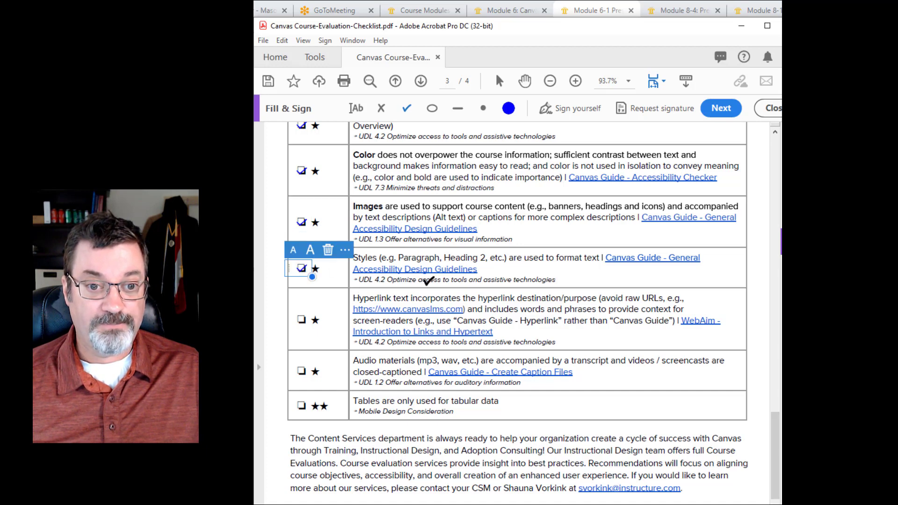
Check off the Course Accessibility criterion about hyperlink text incorporating the hyperlink destination or purpose
scroll(427, 280, down, 2)
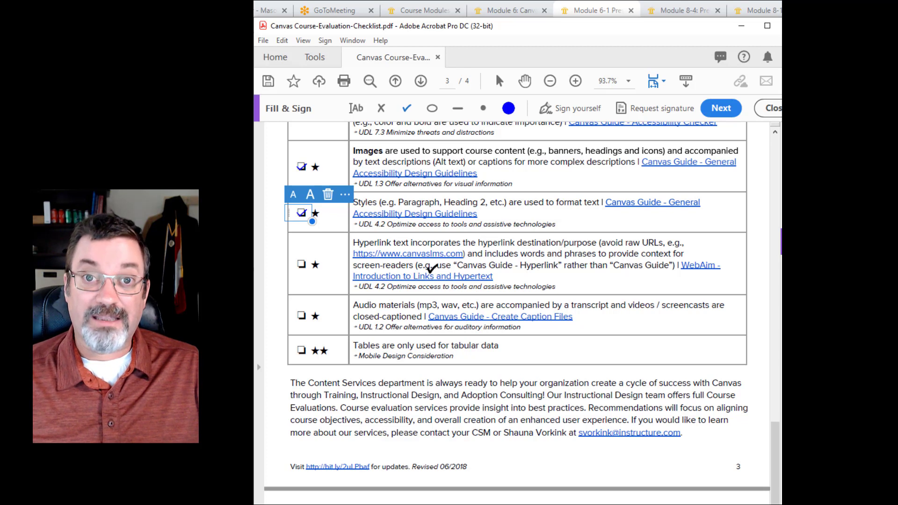
click(303, 264)
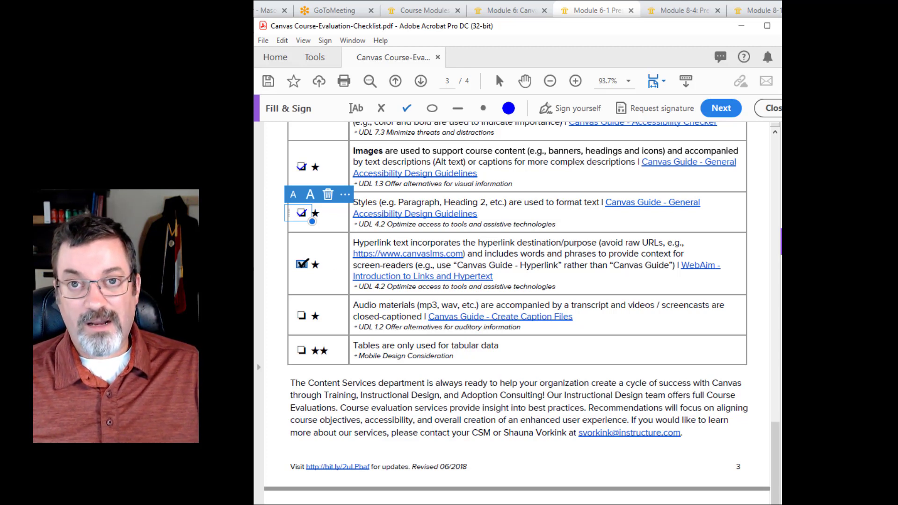
click(302, 264)
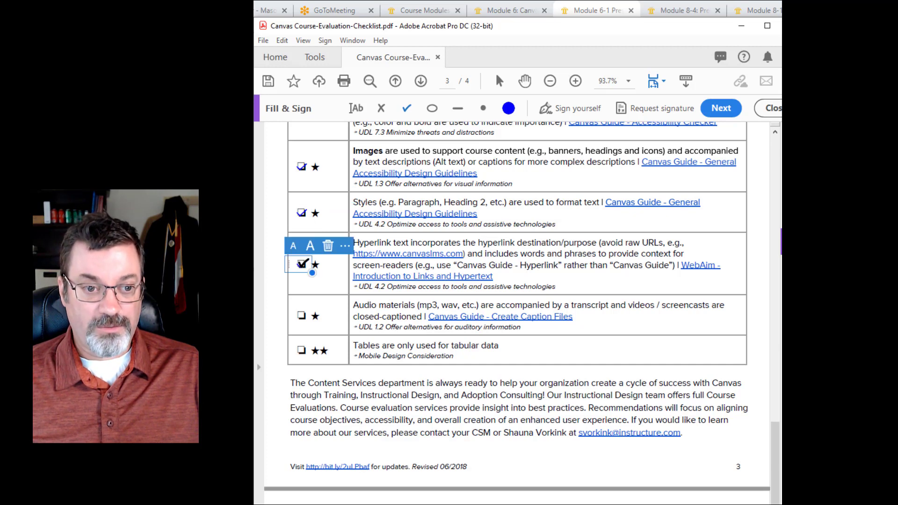
Review the last Course Accessibility criteria and the Resources page, and look back over the checklist up to Course Information
scroll(391, 266, down, 2)
scroll(390, 265, down, 1)
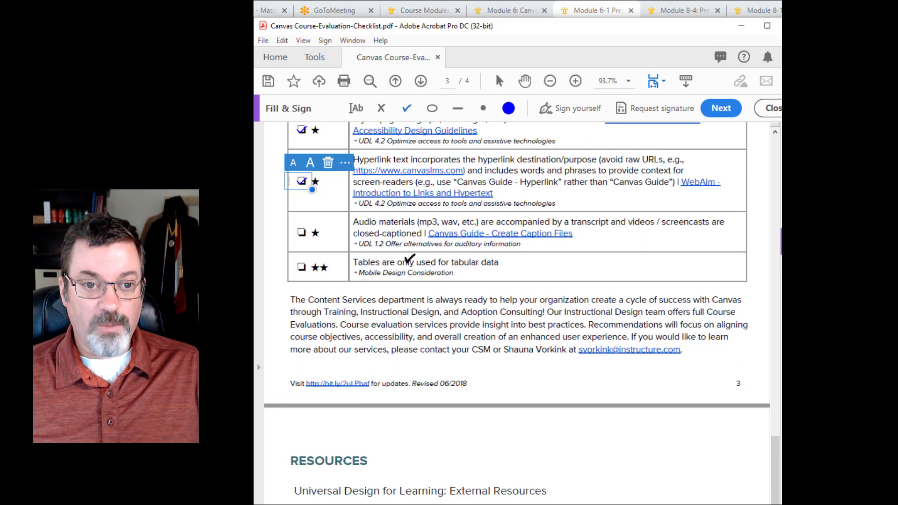
scroll(410, 239, down, 2)
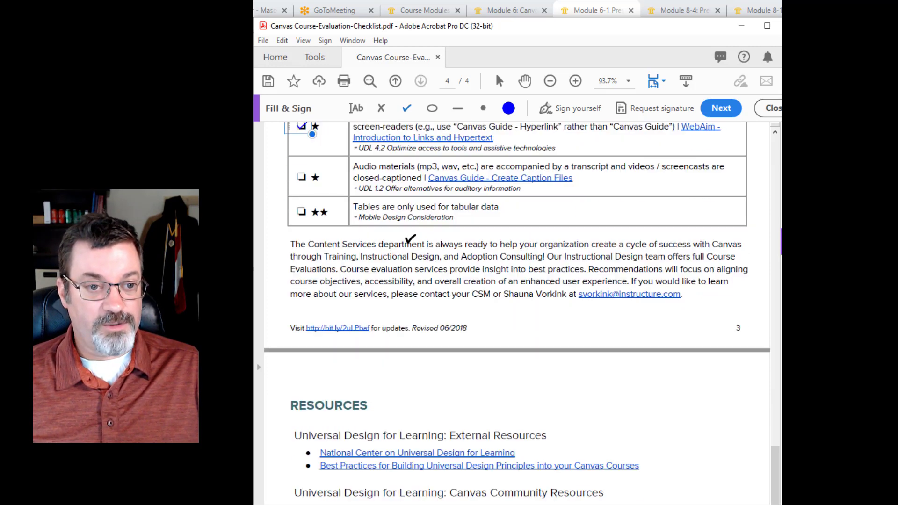
scroll(411, 238, down, 2)
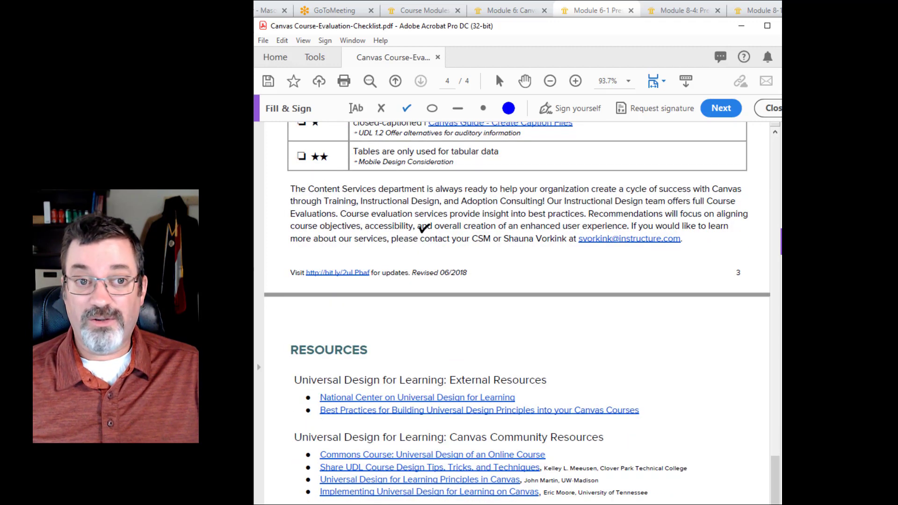
scroll(424, 228, up, 2)
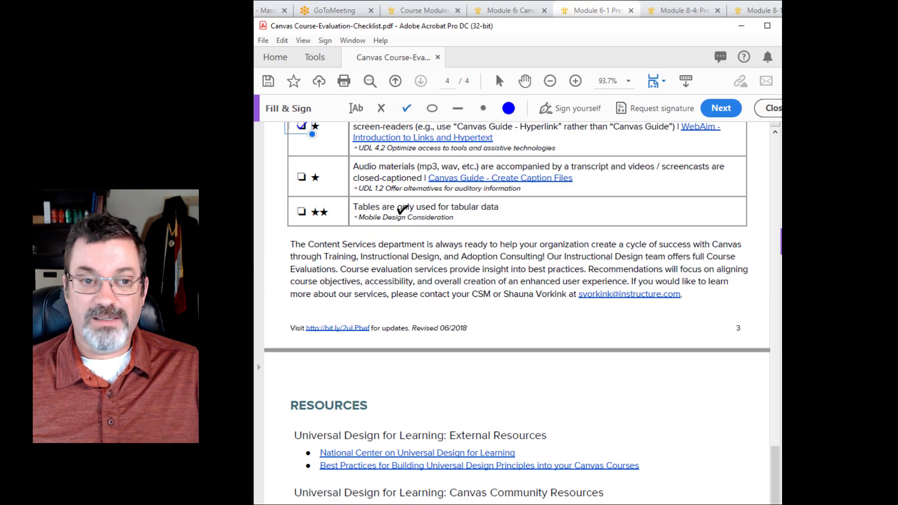
scroll(421, 220, up, 10)
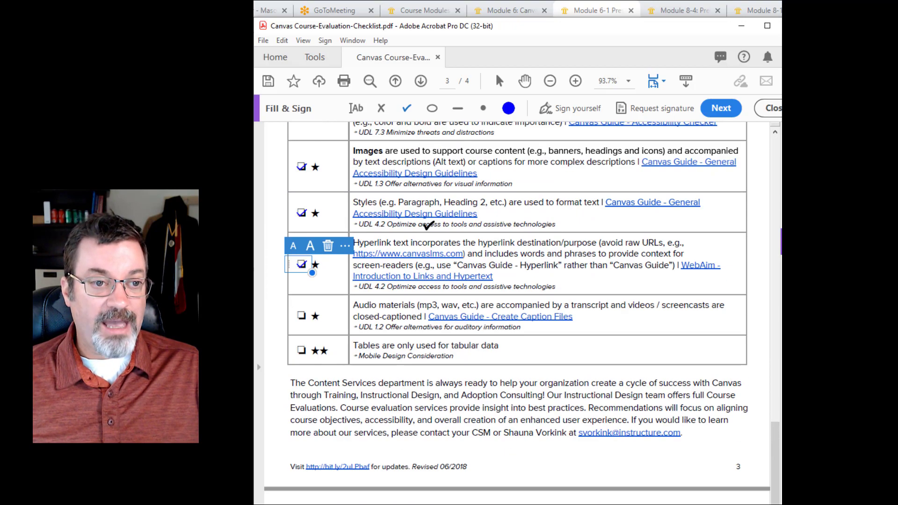
scroll(429, 225, up, 20)
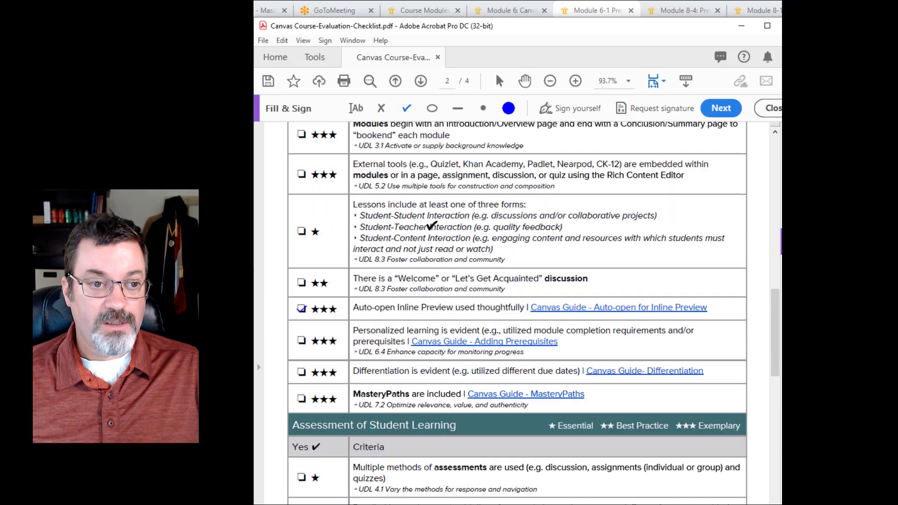
scroll(431, 225, up, 20)
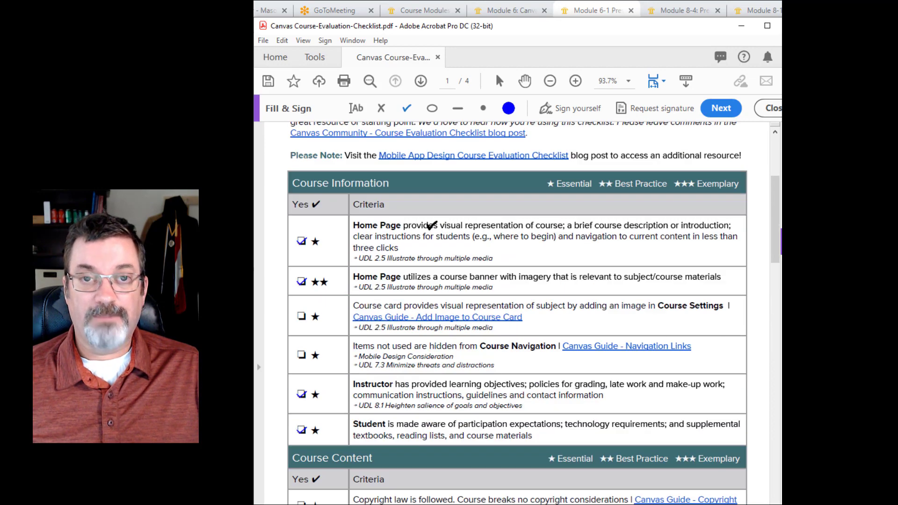